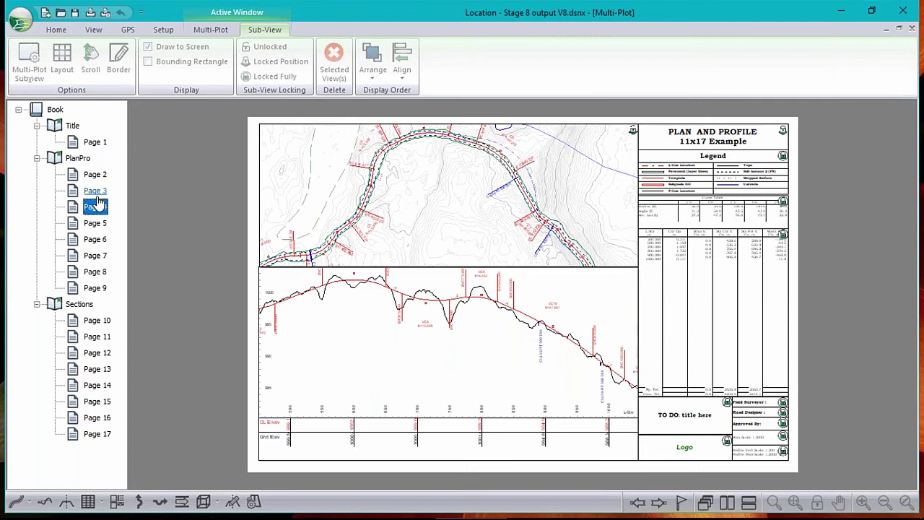
Page through the PlanPro chapter's plan and profile sheets up to Page 7, and return to Page 6.
{"action": "key", "text": "Down"}
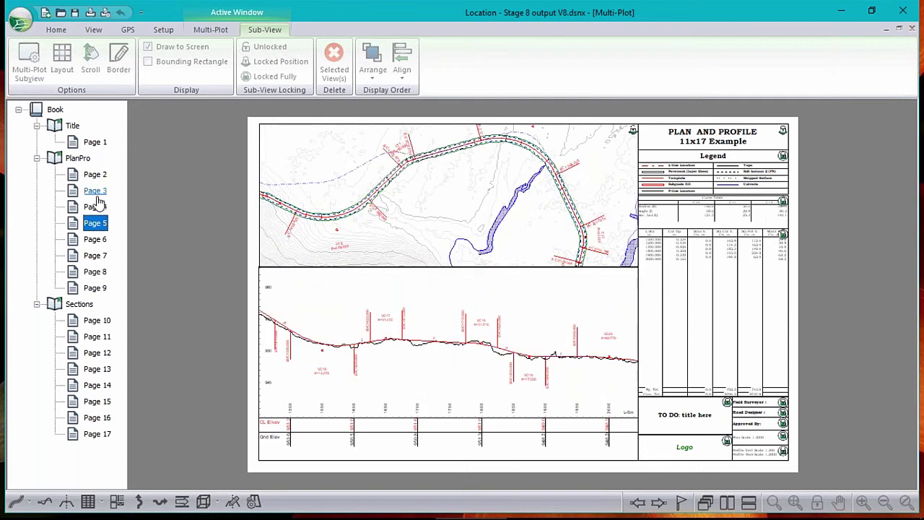
{"action": "left_click", "coordinate": [216, 30]}
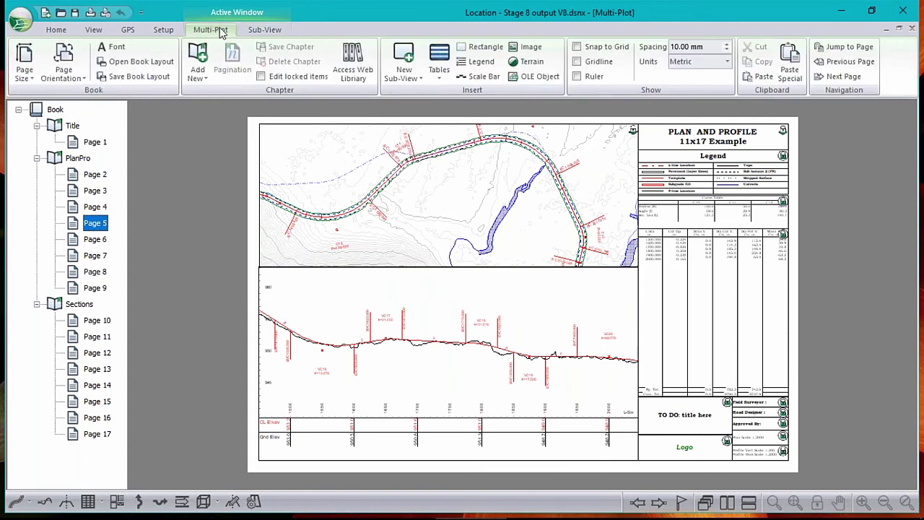
{"action": "left_click", "coordinate": [852, 78]}
{"action": "left_click", "coordinate": [854, 77]}
{"action": "left_click", "coordinate": [855, 76]}
{"action": "left_click", "coordinate": [849, 63]}
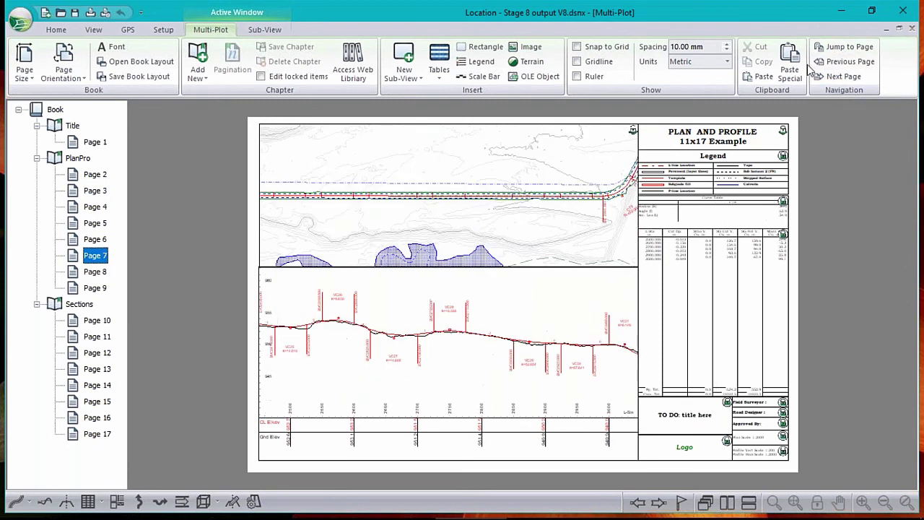
{"action": "left_click", "coordinate": [95, 239]}
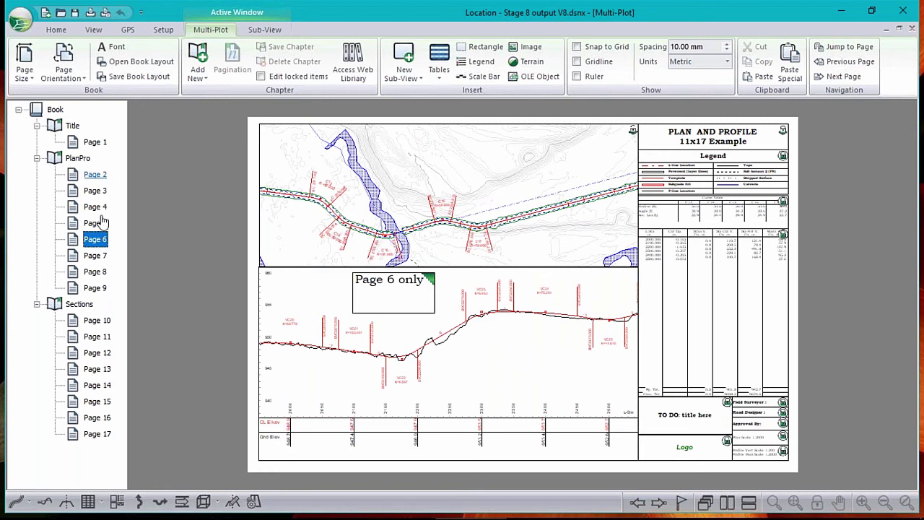
View the cross-section sheets in the Sections chapter, ending on Page 13.
{"action": "left_click", "coordinate": [79, 304]}
{"action": "left_click", "coordinate": [90, 338]}
{"action": "left_click", "coordinate": [92, 369]}
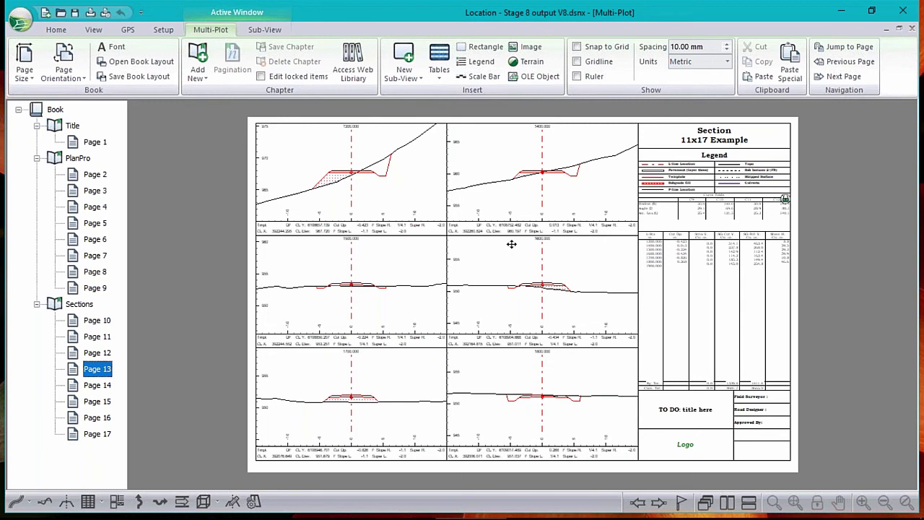
Inspect the Profile Window Options of Page 4's profile sub-view, and compare it with the standalone Profile window.
{"action": "left_click", "coordinate": [92, 207]}
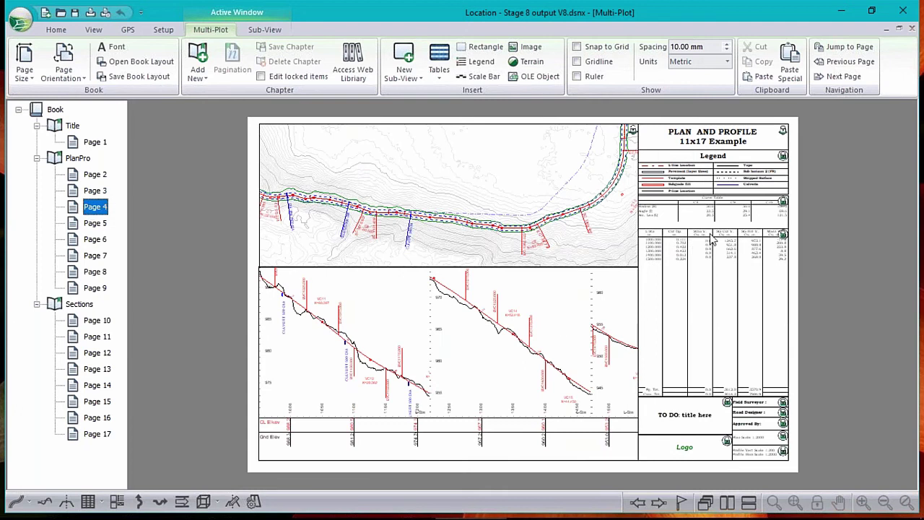
{"action": "left_click", "coordinate": [499, 383]}
{"action": "left_click", "coordinate": [498, 383]}
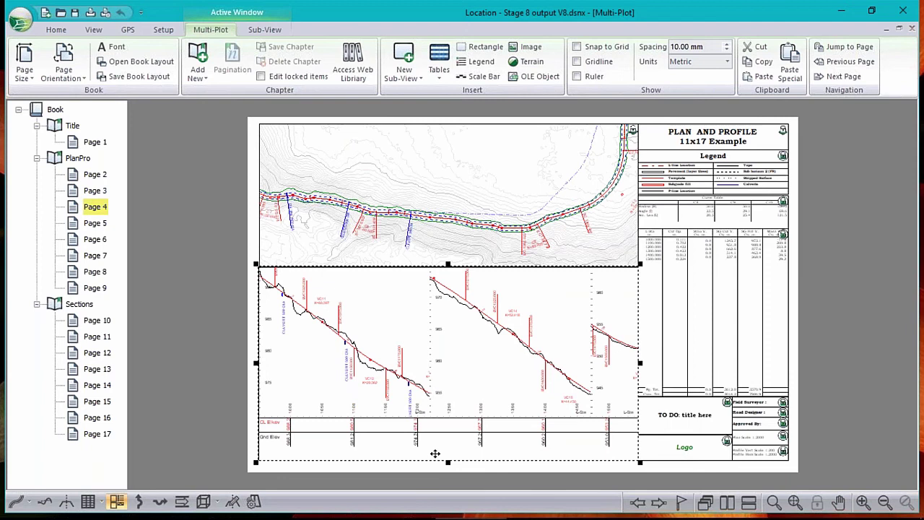
{"action": "left_click", "coordinate": [180, 286]}
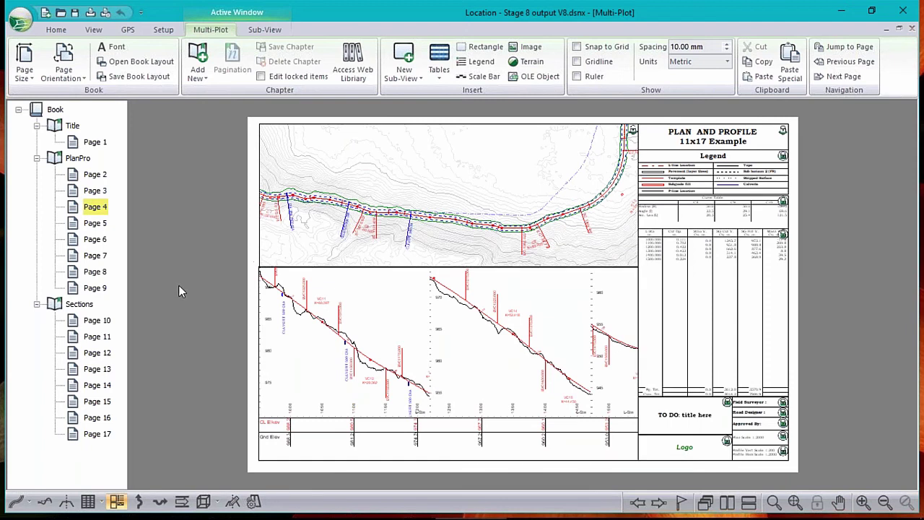
{"action": "left_click", "coordinate": [452, 341]}
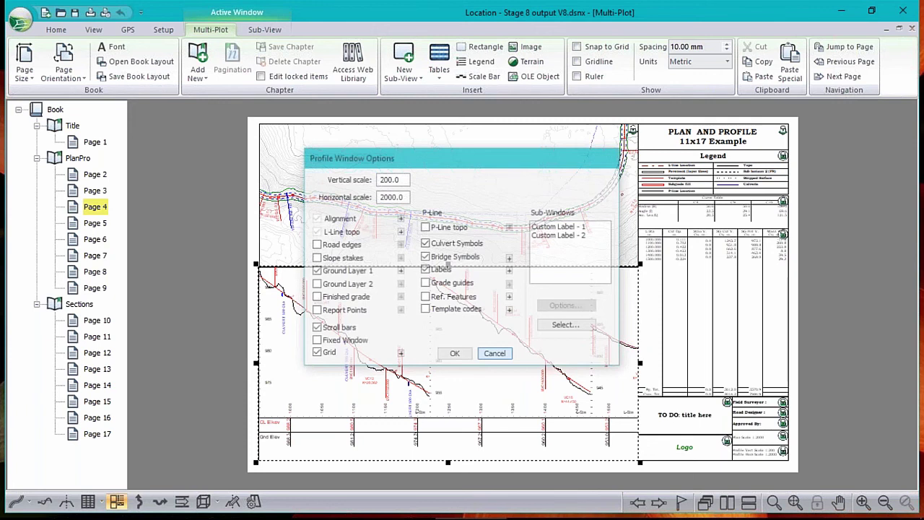
{"action": "left_click", "coordinate": [47, 505]}
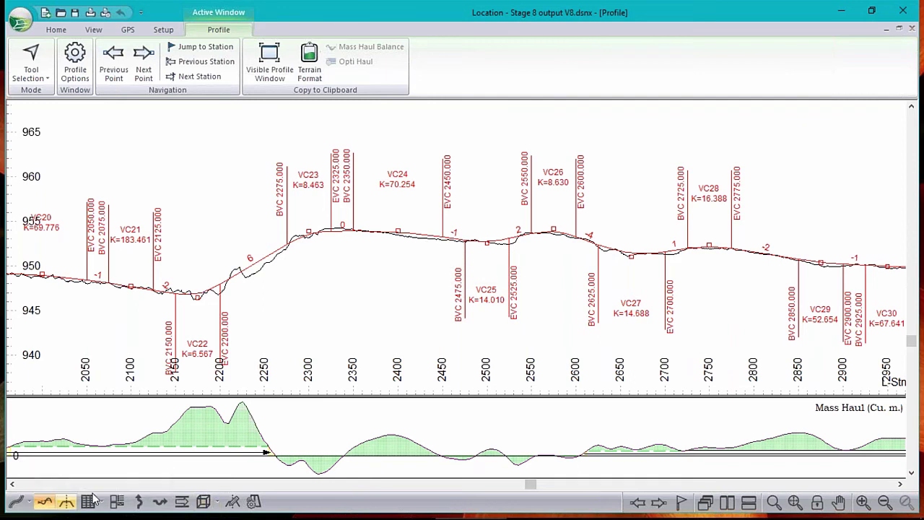
{"action": "left_click", "coordinate": [117, 501]}
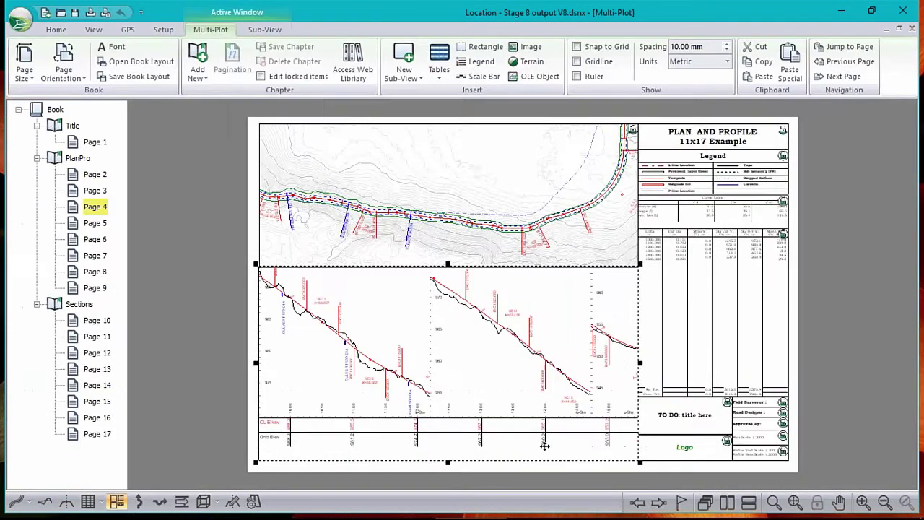
Examine Page 4's profile sub-view up close and select the PlanPro chapter.
{"action": "scroll", "coordinate": [426, 429], "scroll_direction": "up", "scroll_amount": 1}
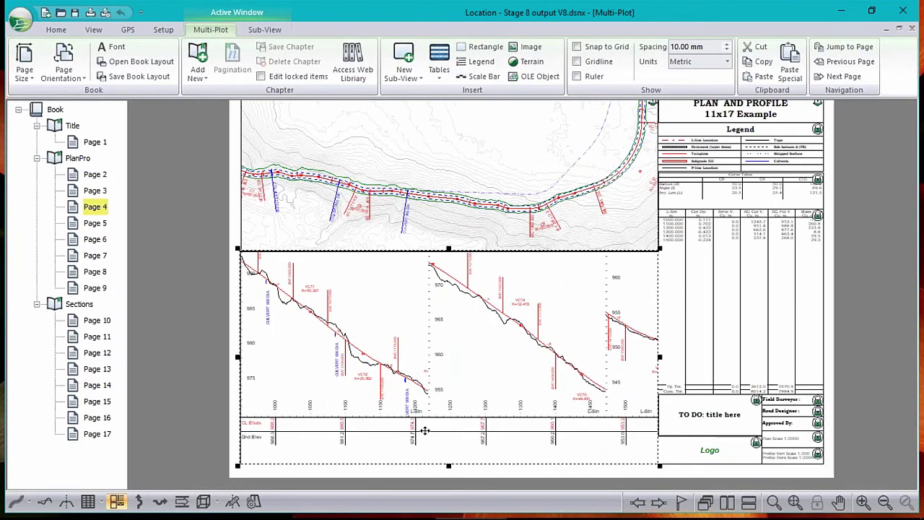
{"action": "scroll", "coordinate": [425, 430], "scroll_direction": "up", "scroll_amount": 5}
{"action": "scroll", "coordinate": [434, 422], "scroll_direction": "down", "scroll_amount": 5}
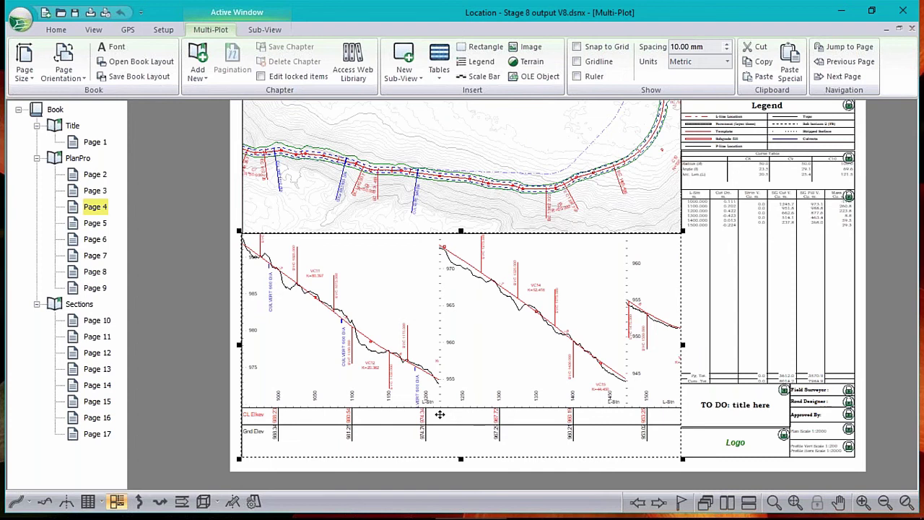
{"action": "scroll", "coordinate": [440, 414], "scroll_direction": "down", "scroll_amount": 1}
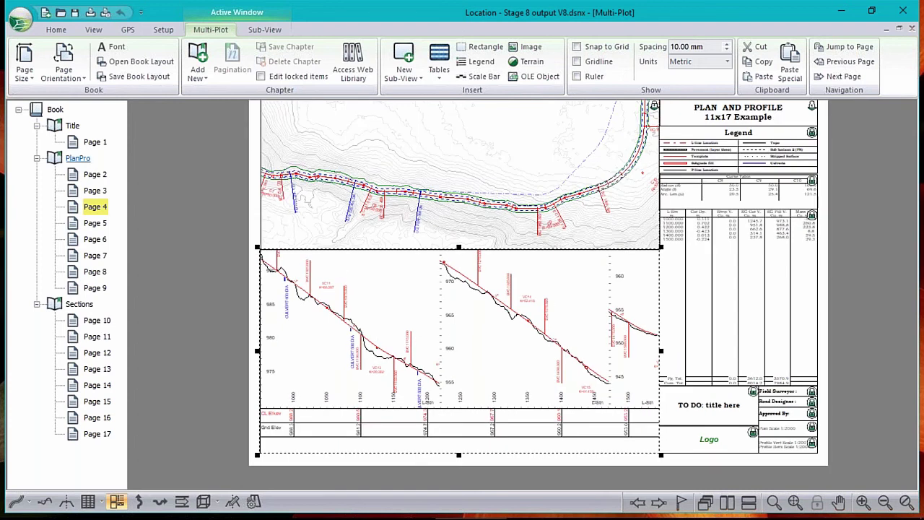
{"action": "left_click", "coordinate": [77, 160]}
{"action": "left_click", "coordinate": [78, 160]}
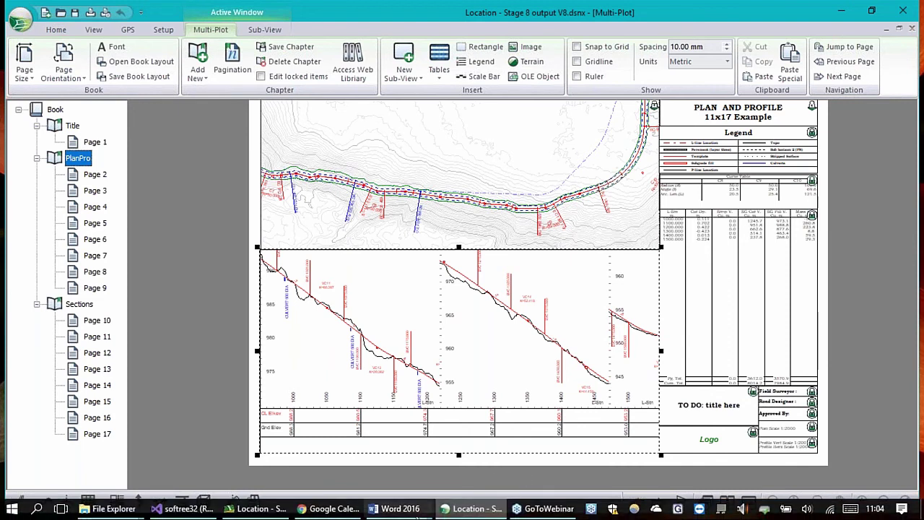
Switch to the older Location version and review its file commands for screen layouts and multi-plot printing.
{"action": "left_click", "coordinate": [256, 509]}
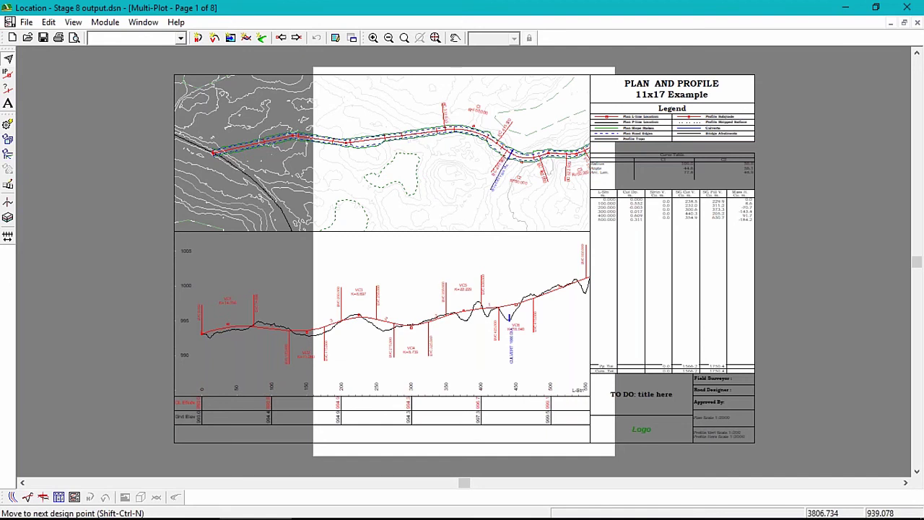
{"action": "left_click", "coordinate": [26, 22]}
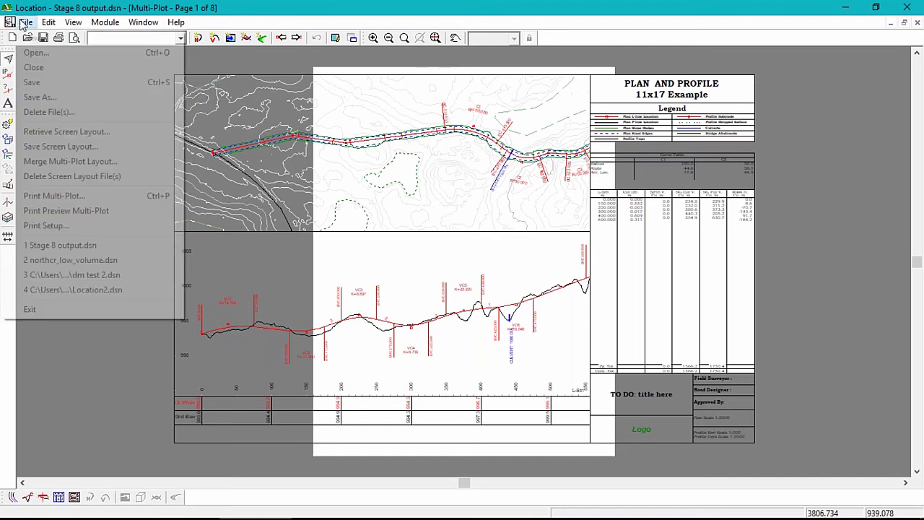
{"action": "left_click", "coordinate": [83, 21]}
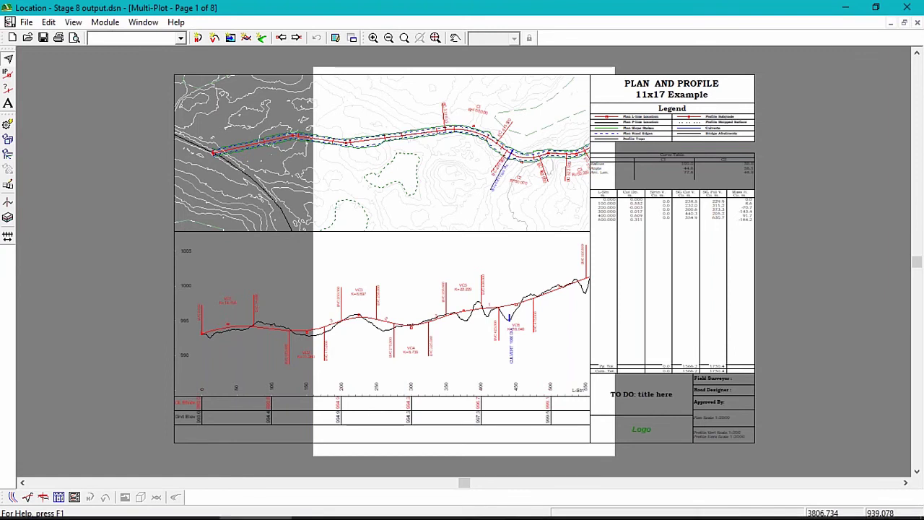
Switch back to the newer Location version and open Stage 8 output.dsn in read-only mode.
{"action": "left_click", "coordinate": [474, 510]}
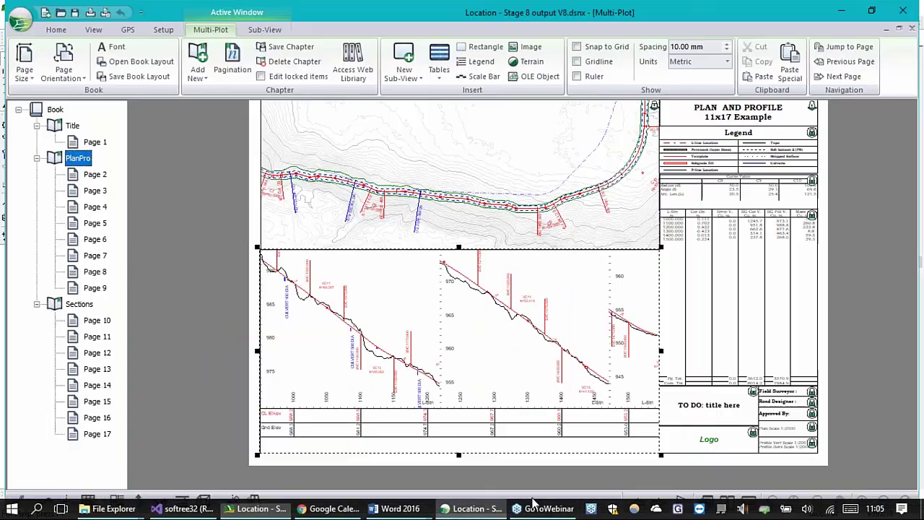
{"action": "left_click", "coordinate": [20, 22]}
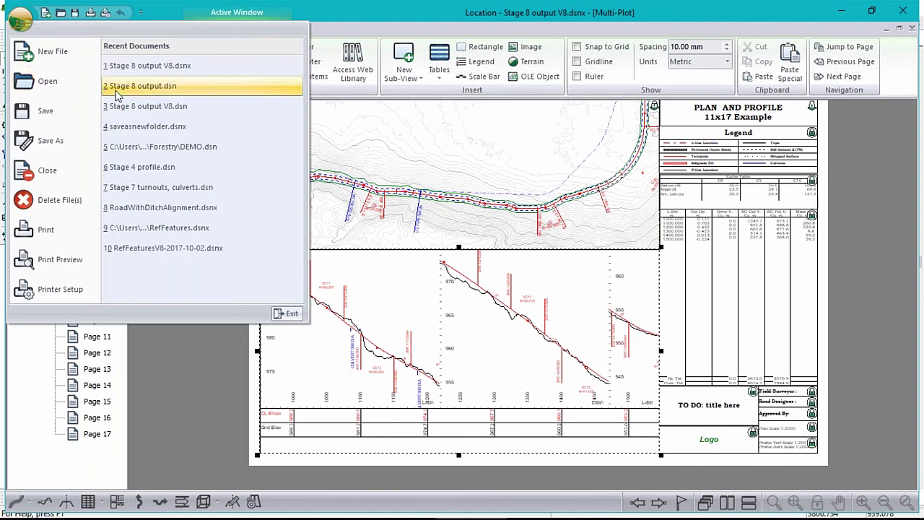
{"action": "left_click", "coordinate": [208, 92]}
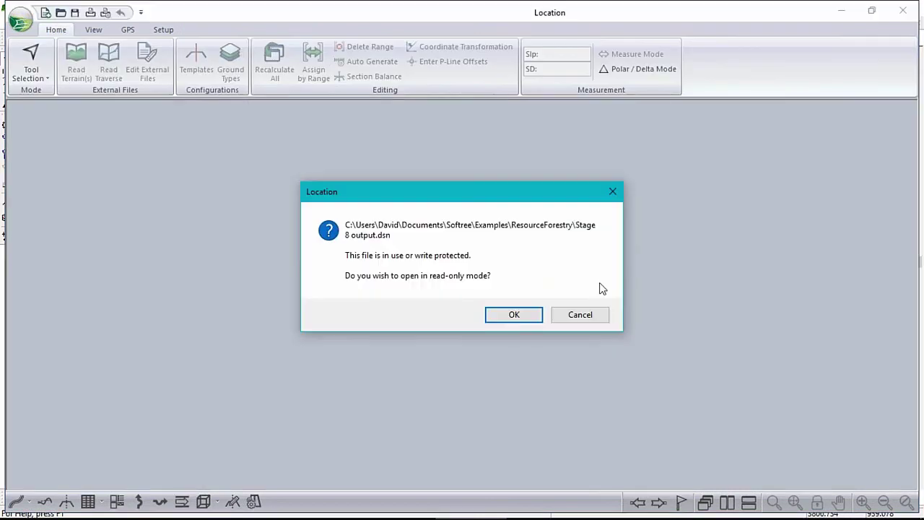
{"action": "left_click", "coordinate": [513, 315]}
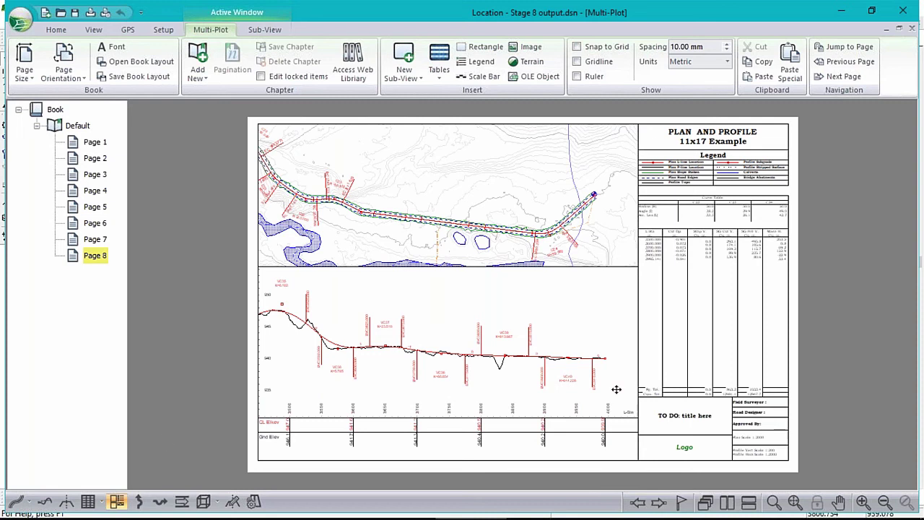
Try Size A as the book's page size, and restore it to Size B.
{"action": "left_click", "coordinate": [24, 66]}
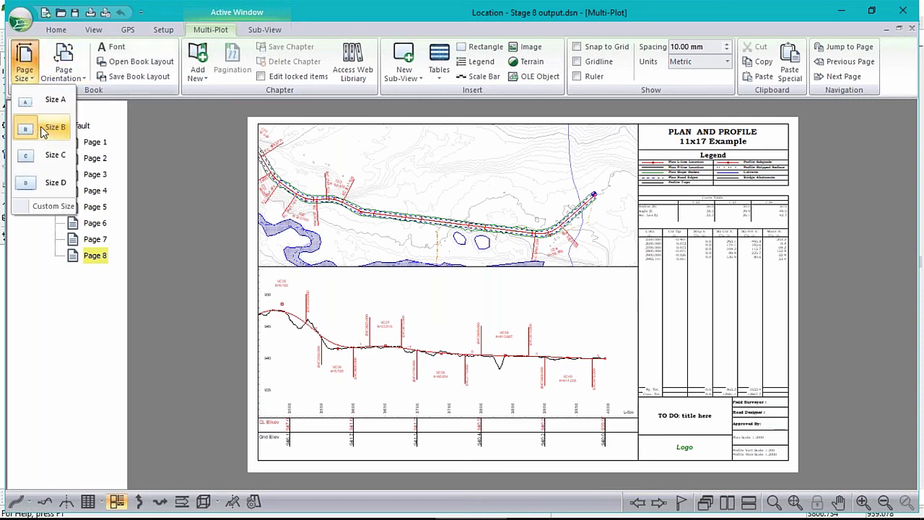
{"action": "left_click", "coordinate": [55, 155]}
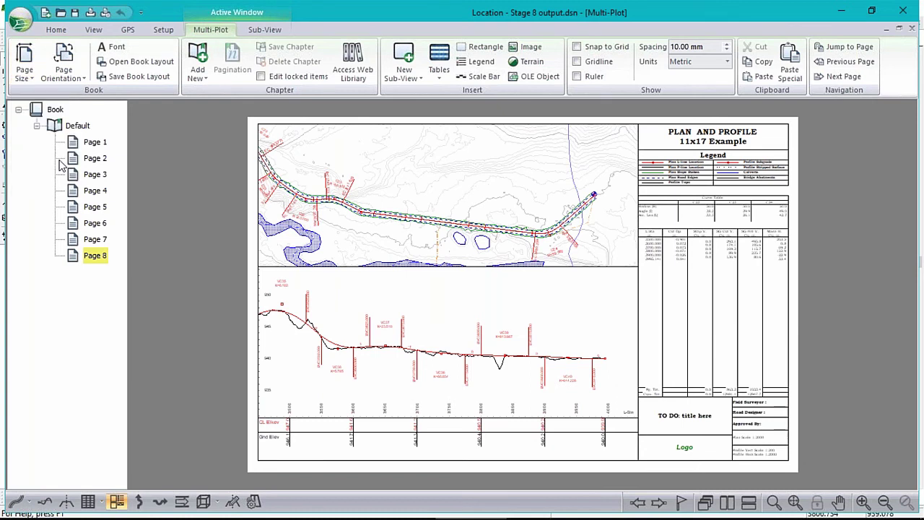
{"action": "left_click", "coordinate": [26, 63]}
{"action": "left_click", "coordinate": [50, 101]}
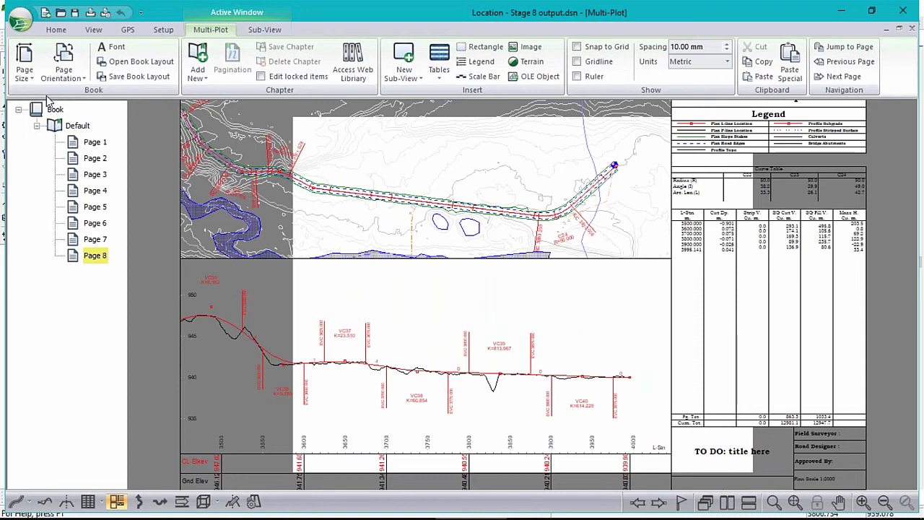
{"action": "left_click", "coordinate": [26, 62]}
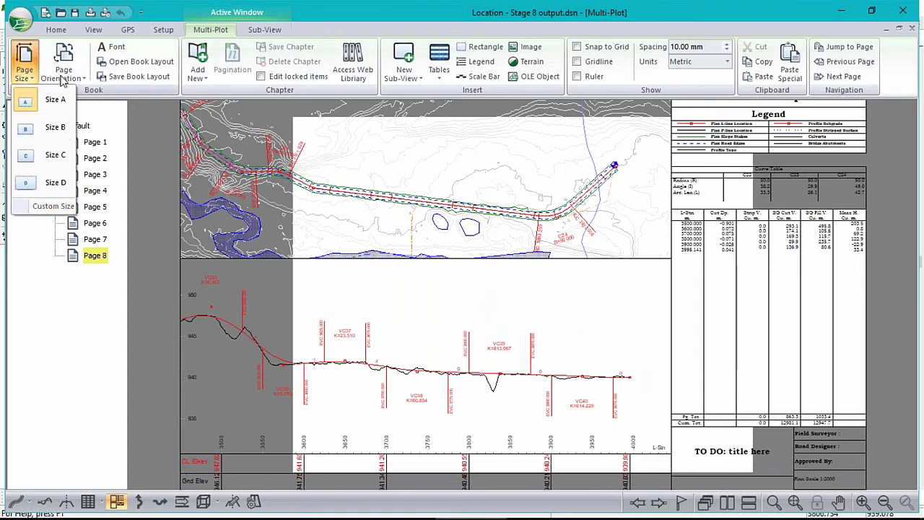
{"action": "left_click", "coordinate": [53, 128]}
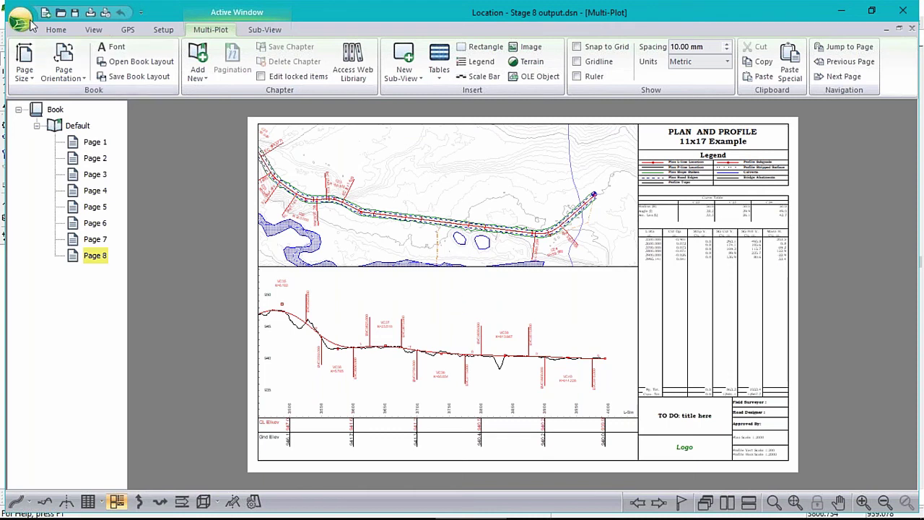
Select the Default chapter and review the layouts offered for adding a new chapter.
{"action": "left_click", "coordinate": [77, 130]}
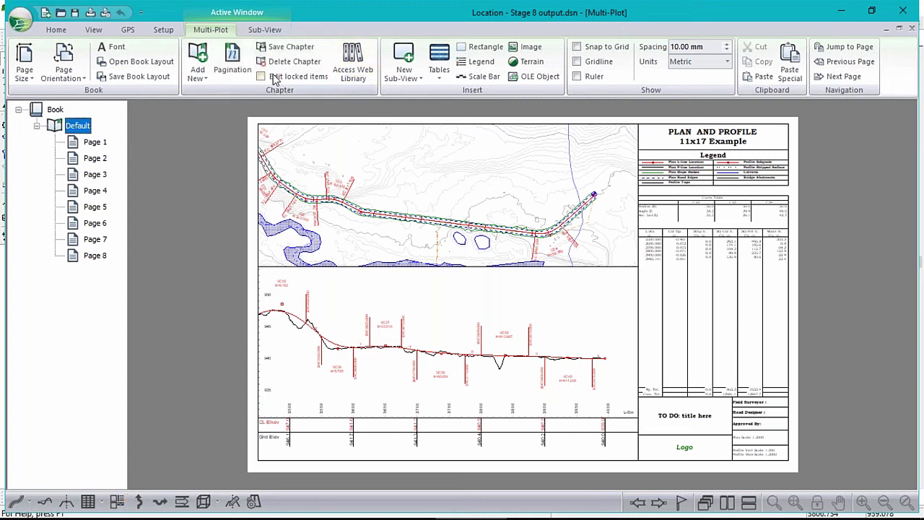
{"action": "left_click", "coordinate": [196, 65]}
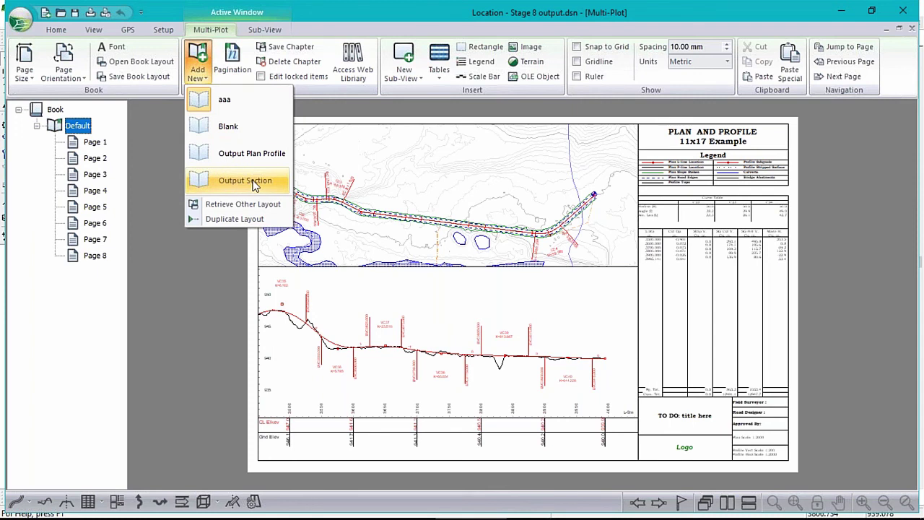
{"action": "left_click", "coordinate": [135, 65]}
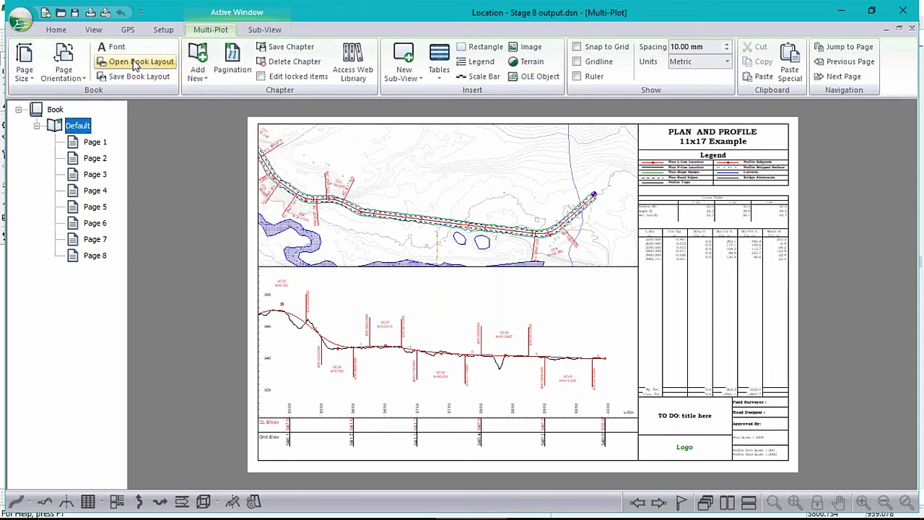
Browse the book layout templates available in the RoadEng8 folder without loading one.
{"action": "left_click", "coordinate": [135, 65]}
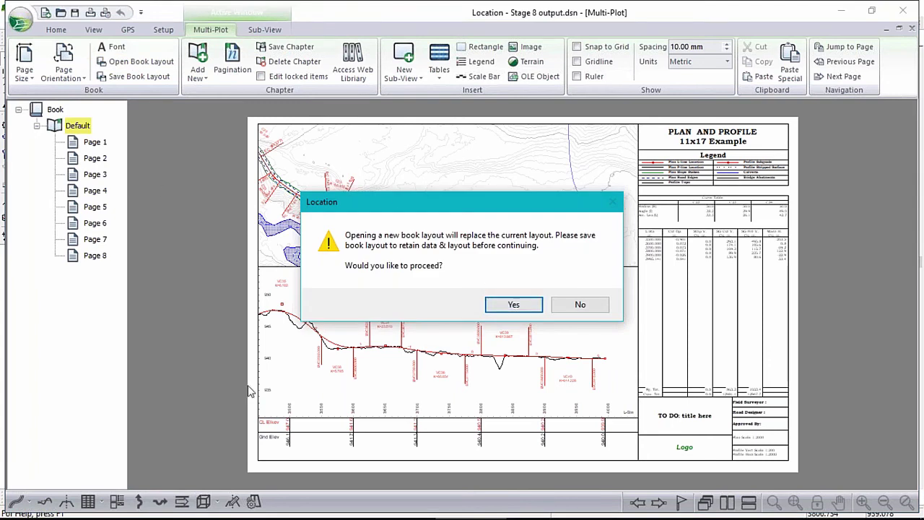
{"action": "left_click", "coordinate": [519, 306]}
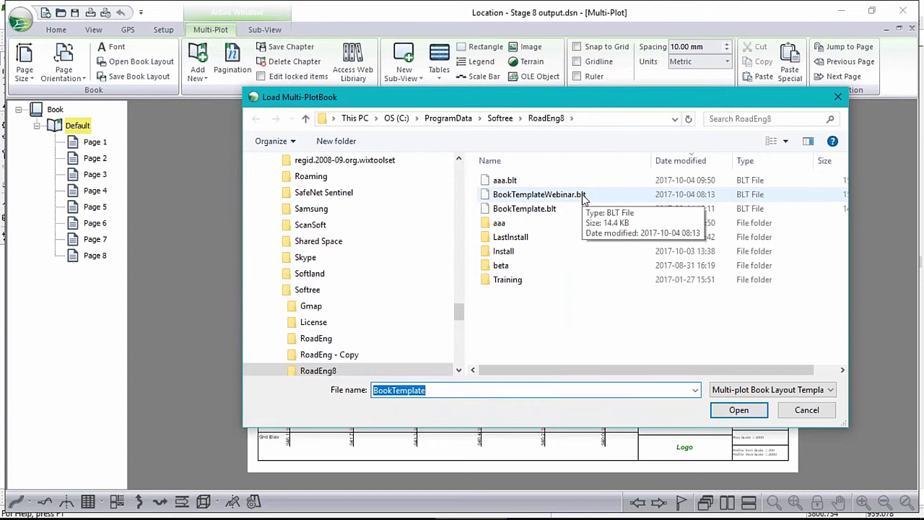
{"action": "left_click", "coordinate": [806, 409]}
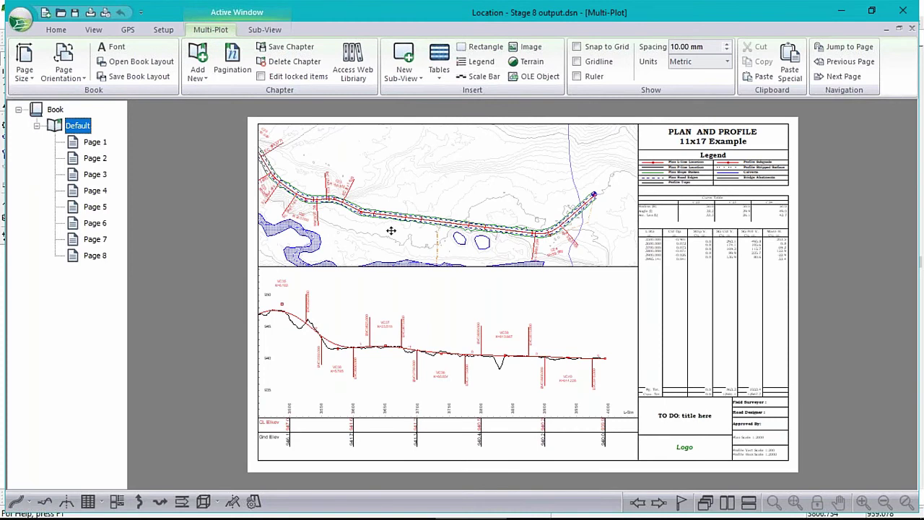
Browse through pages 3, 4 and 5 of the Default chapter's plan and profile sheets.
{"action": "left_click", "coordinate": [92, 174]}
{"action": "left_click", "coordinate": [95, 189]}
{"action": "left_click", "coordinate": [94, 206]}
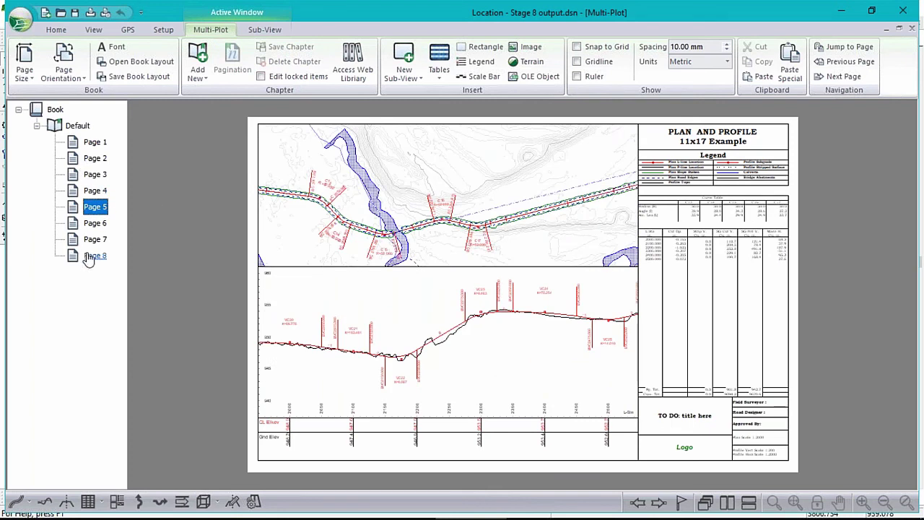
Rename the Default chapter as PlanPro.
{"action": "left_click", "coordinate": [78, 126]}
{"action": "right_click", "coordinate": [79, 129]}
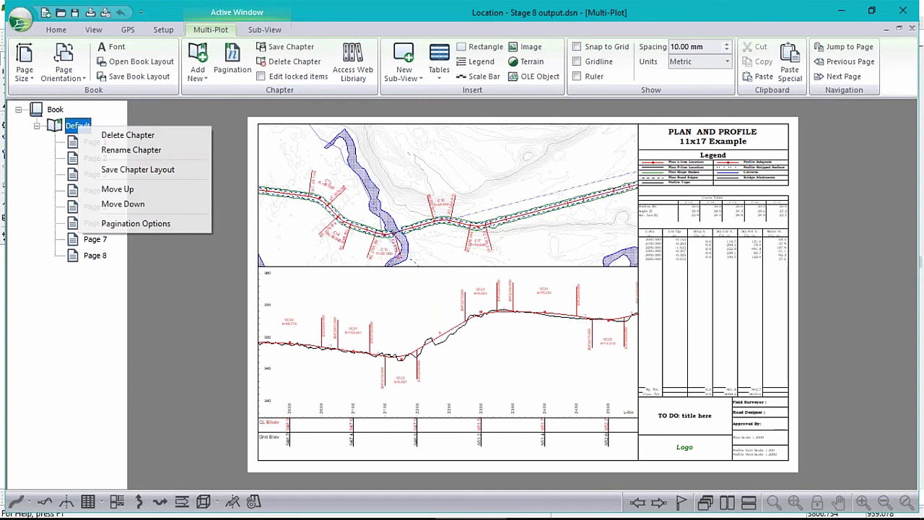
{"action": "left_click", "coordinate": [130, 149]}
{"action": "type", "text": "P"}
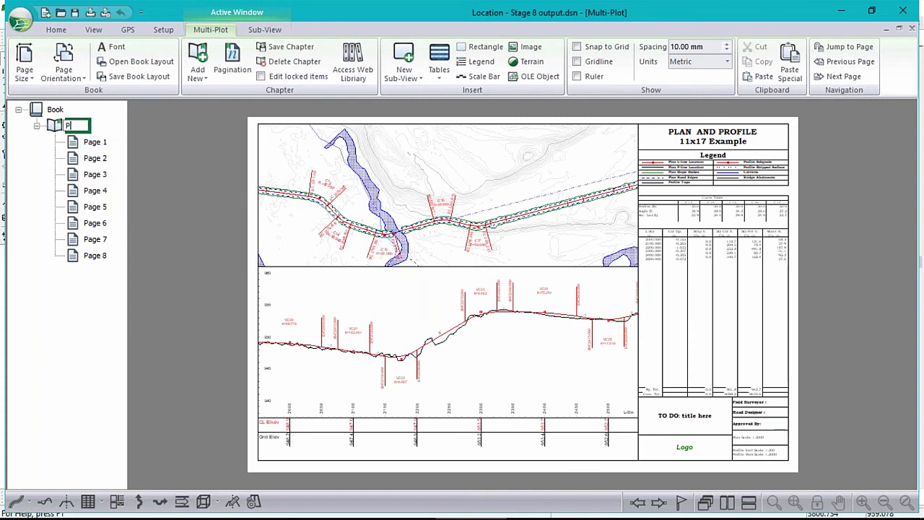
{"action": "type", "text": "lanPro"}
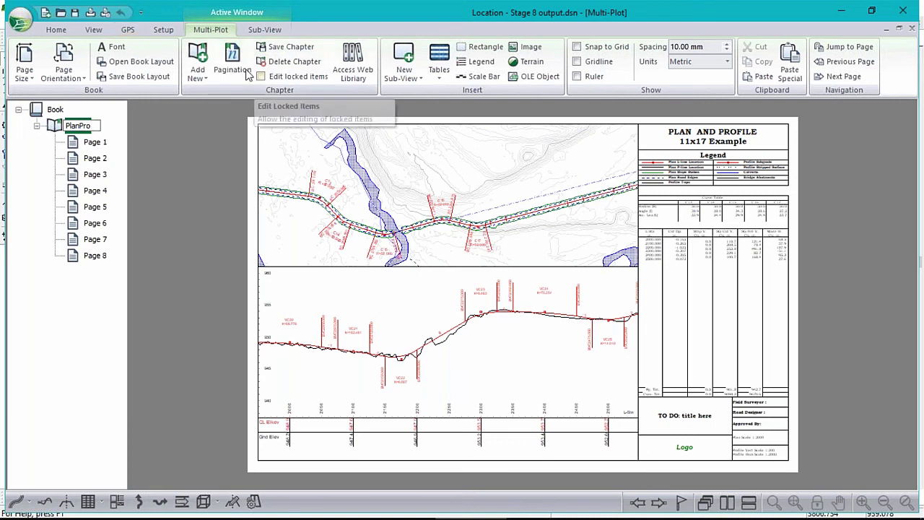
Add a new chapter from the old Multi-plot screen layout Output Section.dlt in the Softree RoadEng folder.
{"action": "left_click", "coordinate": [197, 69]}
{"action": "left_click", "coordinate": [243, 205]}
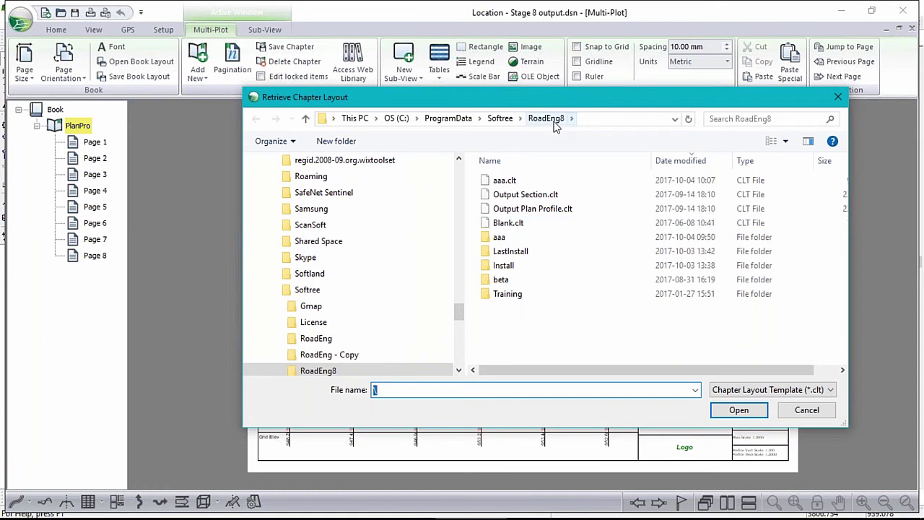
{"action": "left_click", "coordinate": [500, 119]}
{"action": "double_click", "coordinate": [516, 210]}
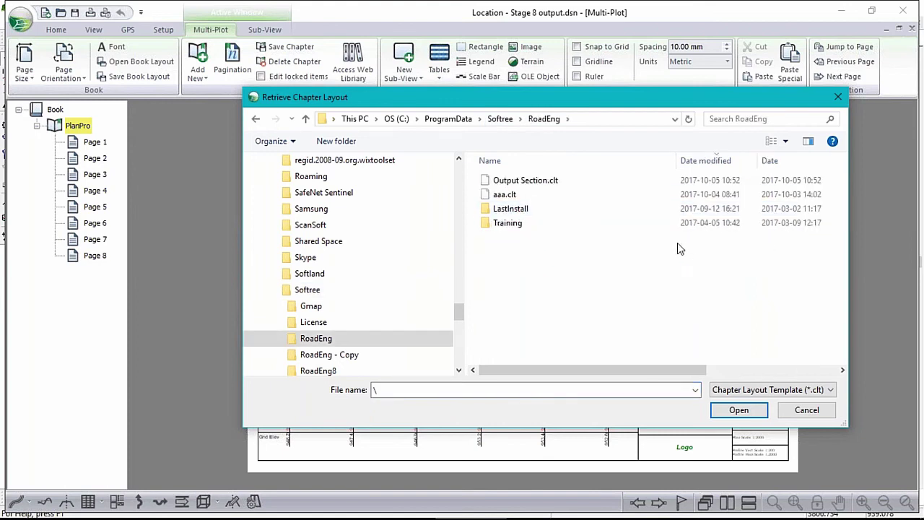
{"action": "left_click", "coordinate": [506, 180]}
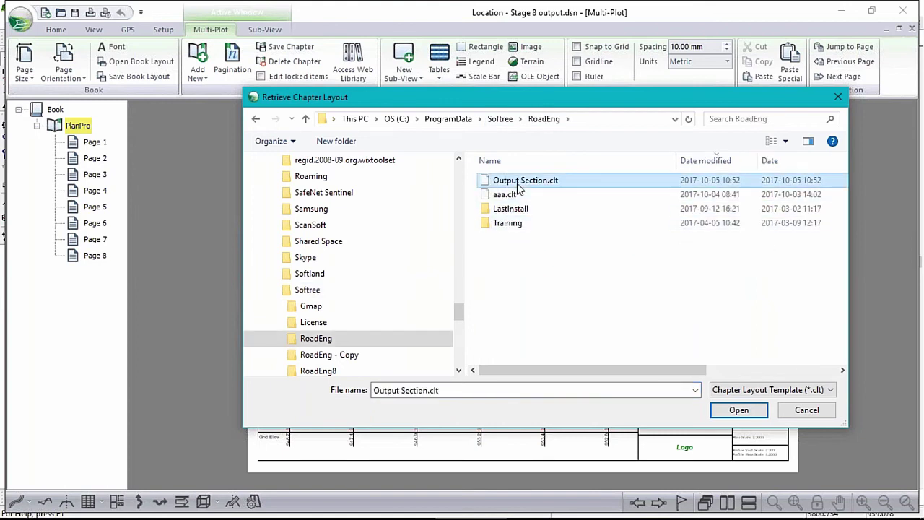
{"action": "left_click", "coordinate": [506, 196]}
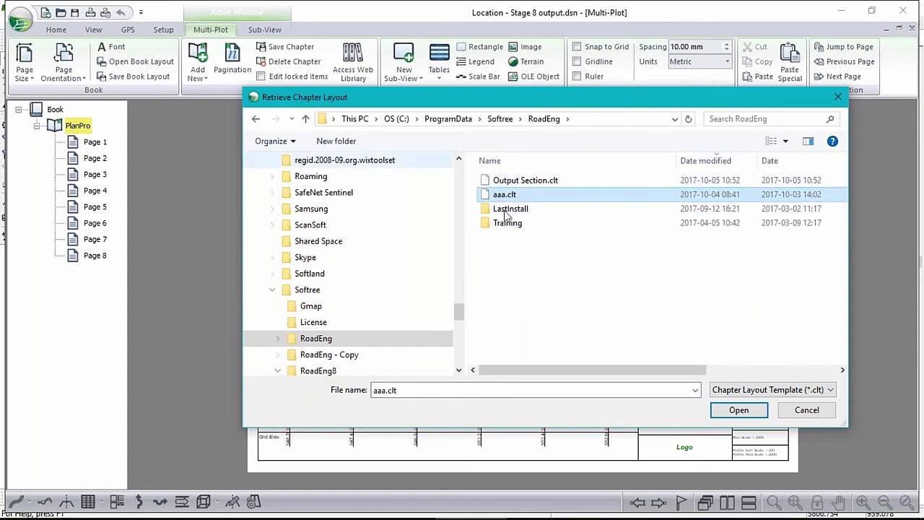
{"action": "left_click", "coordinate": [830, 389]}
{"action": "left_click", "coordinate": [812, 407]}
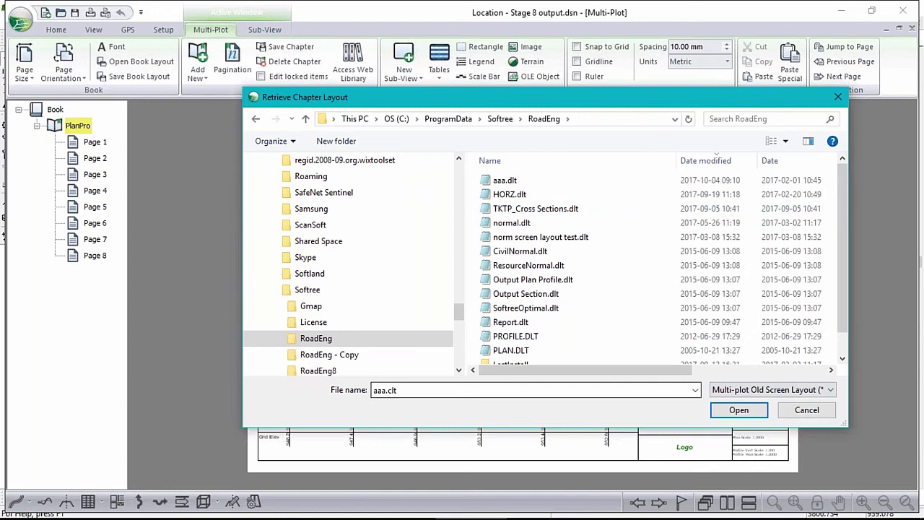
{"action": "left_click", "coordinate": [521, 294]}
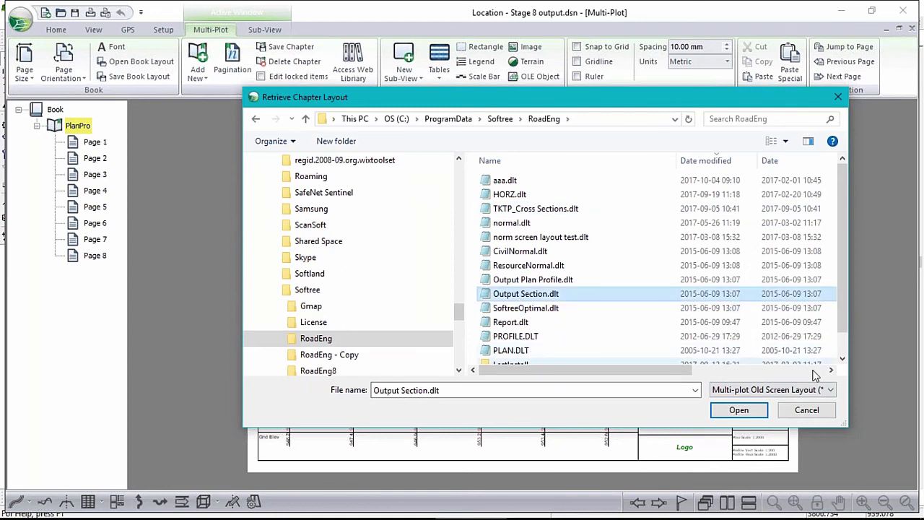
{"action": "left_click", "coordinate": [739, 409]}
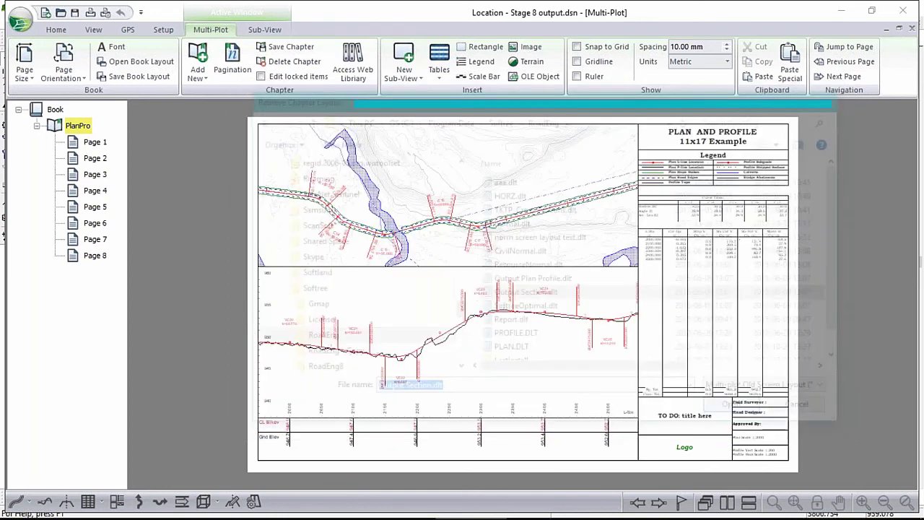
Rename the newly added cross-section chapter as Sections.
{"action": "left_click", "coordinate": [49, 272]}
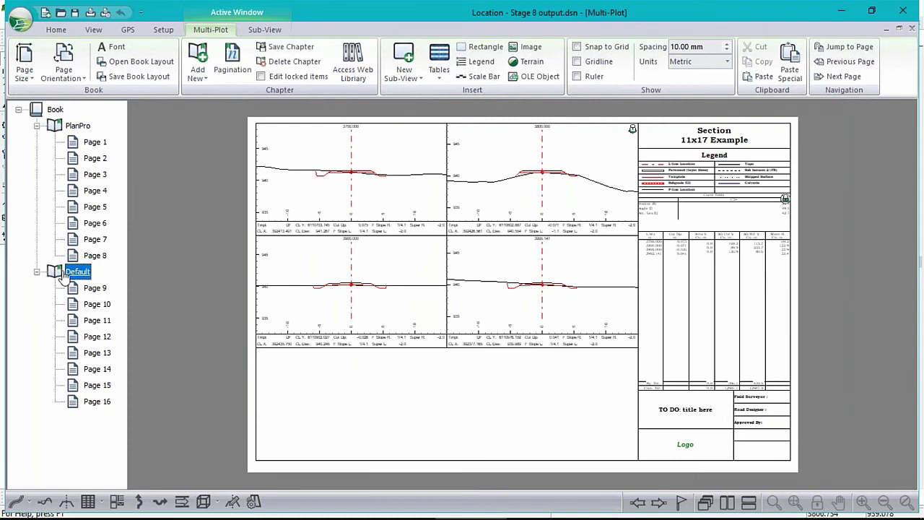
{"action": "right_click", "coordinate": [80, 275]}
{"action": "left_click", "coordinate": [109, 303]}
{"action": "type", "text": "Sections"}
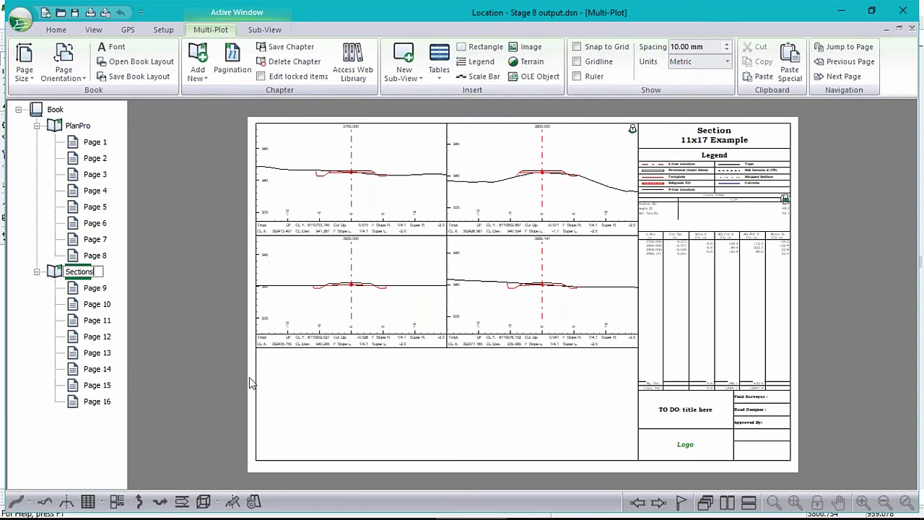
{"action": "key", "text": "Return"}
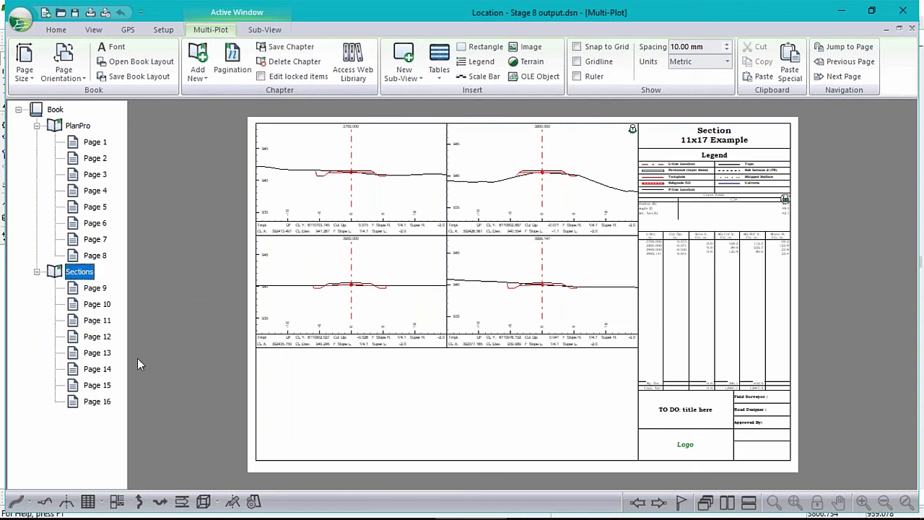
Review pages 11, 13 and 15 of the Sections chapter, and examine the station 1000 cross section on page 11 closely.
{"action": "left_click", "coordinate": [101, 322]}
{"action": "left_click", "coordinate": [99, 354]}
{"action": "left_click", "coordinate": [103, 386]}
{"action": "left_click", "coordinate": [102, 323]}
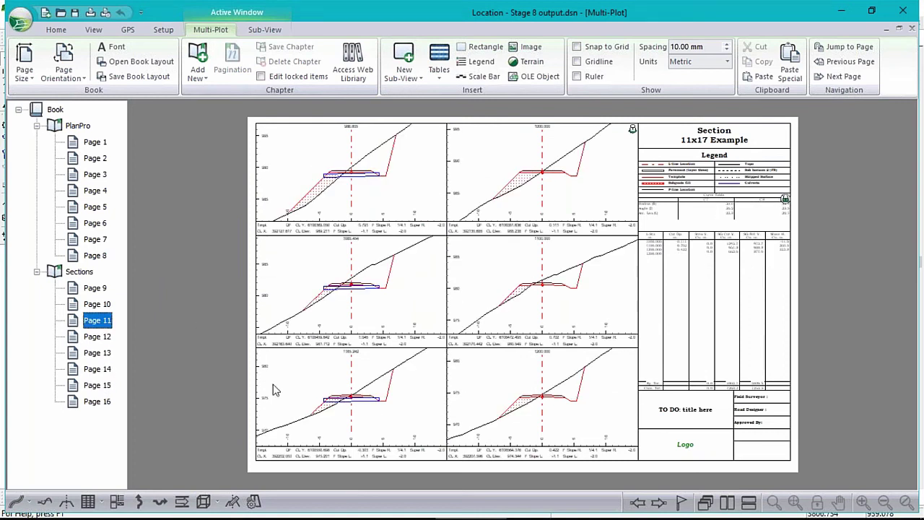
{"action": "scroll", "coordinate": [548, 130], "scroll_direction": "up", "scroll_amount": 1}
{"action": "scroll", "coordinate": [548, 130], "scroll_direction": "up", "scroll_amount": 2}
{"action": "scroll", "coordinate": [553, 128], "scroll_direction": "down", "scroll_amount": 3}
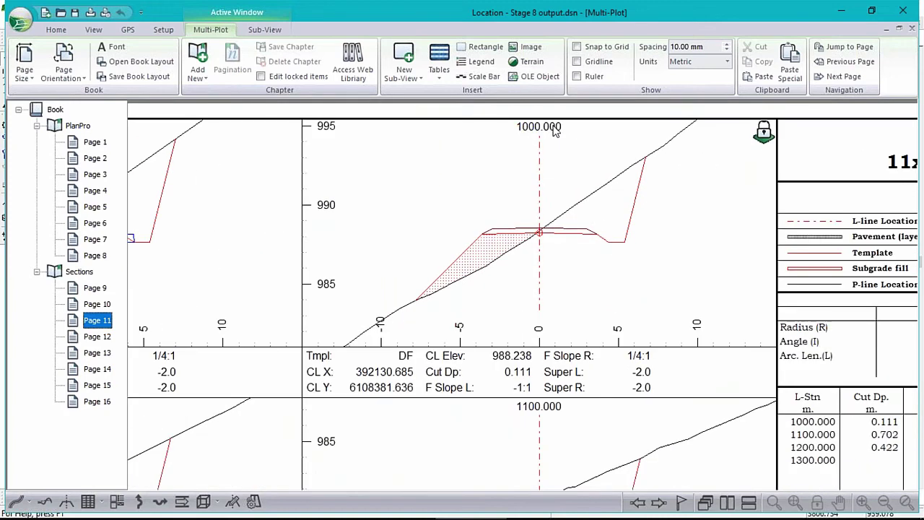
{"action": "scroll", "coordinate": [554, 129], "scroll_direction": "down", "scroll_amount": 1}
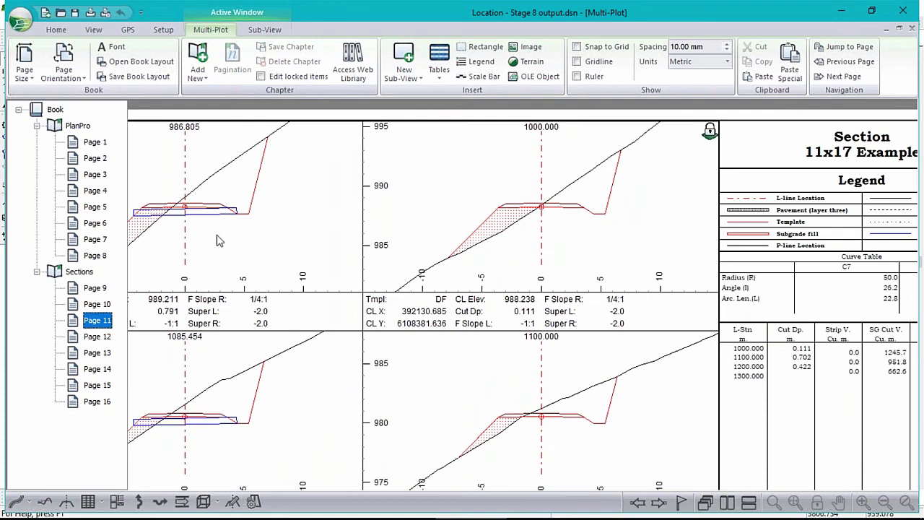
{"action": "scroll", "coordinate": [541, 337], "scroll_direction": "down", "scroll_amount": 3}
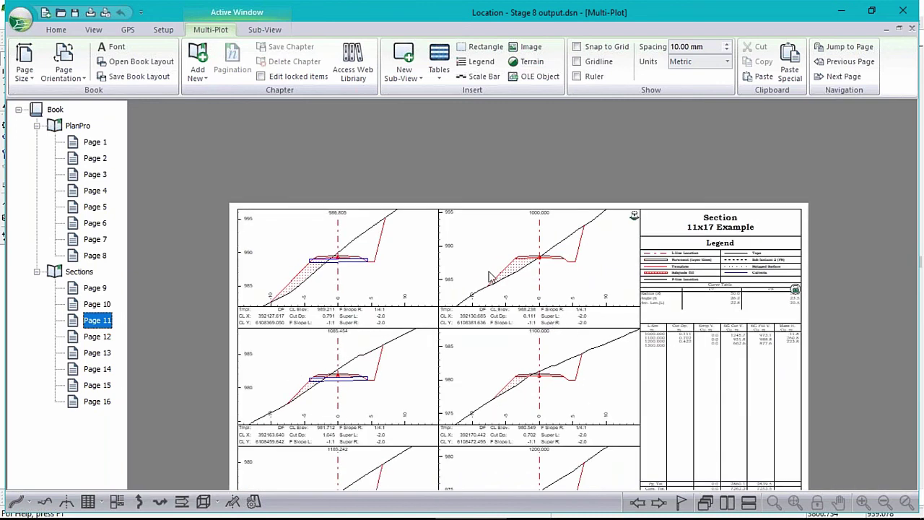
Inspect the Section Window Options of the station 1000 cross section on page 11 without changing them.
{"action": "right_click", "coordinate": [477, 249]}
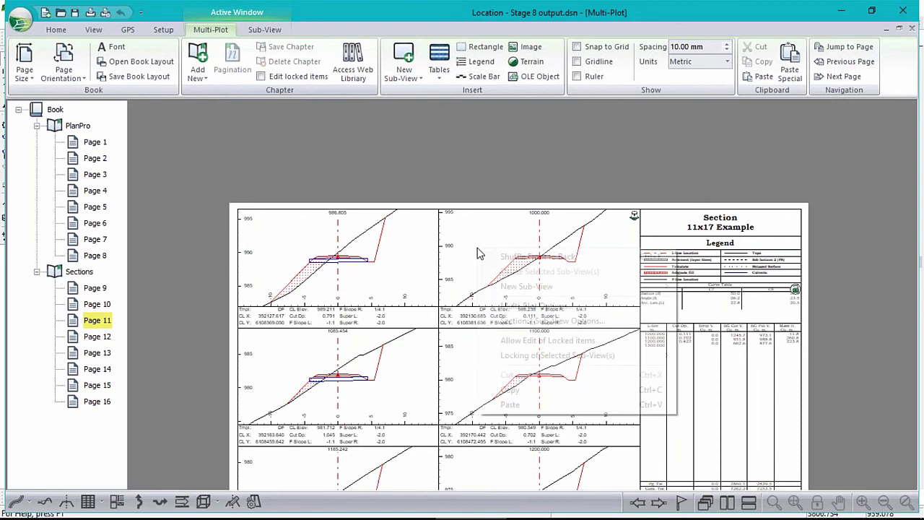
{"action": "left_click", "coordinate": [553, 321]}
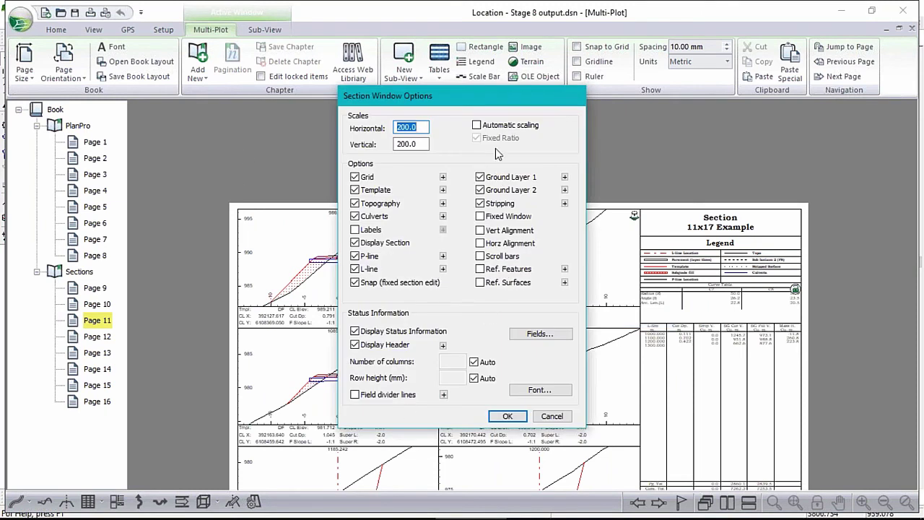
{"action": "left_click", "coordinate": [553, 417]}
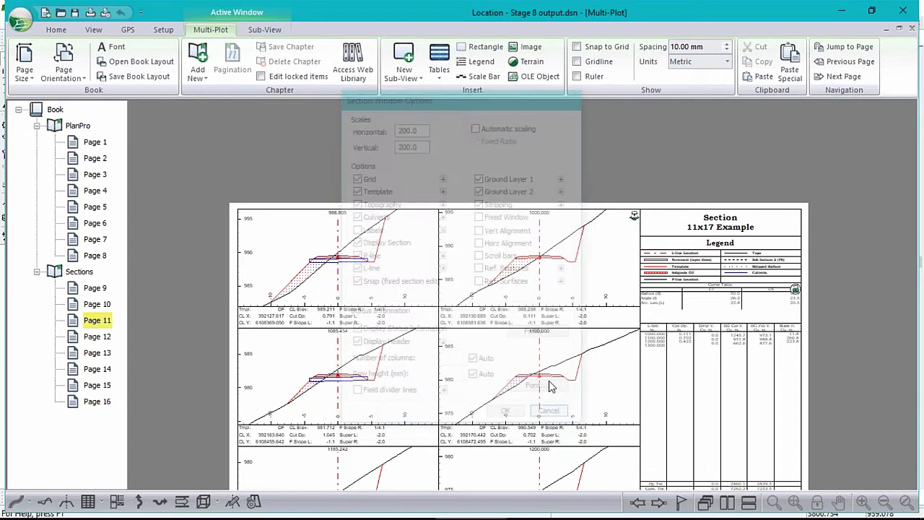
Allow editing of locked items so the locked section sub-views on page 11 can be selected.
{"action": "left_click", "coordinate": [275, 33]}
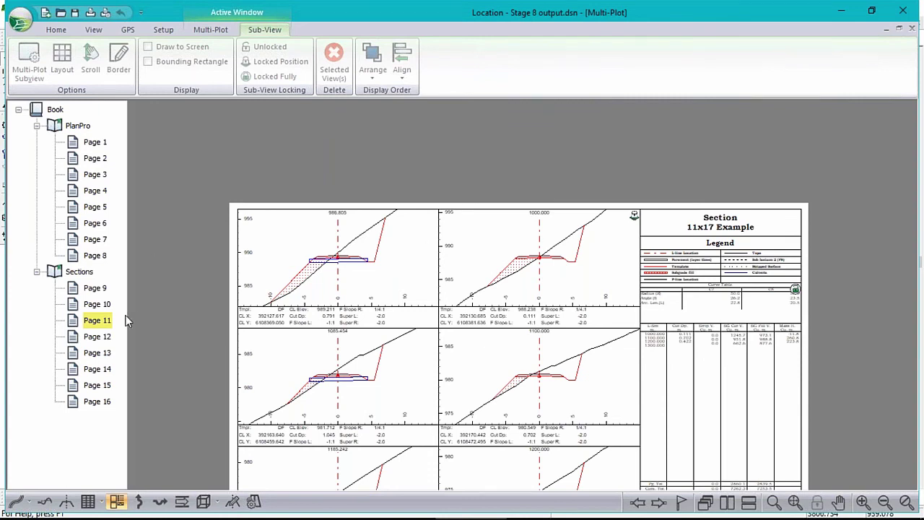
{"action": "left_click", "coordinate": [210, 29]}
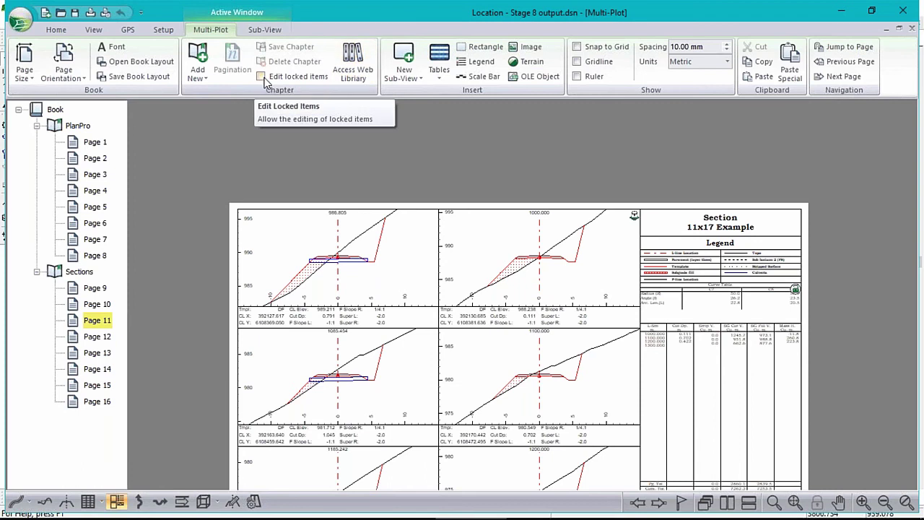
{"action": "scroll", "coordinate": [639, 218], "scroll_direction": "up", "scroll_amount": 3}
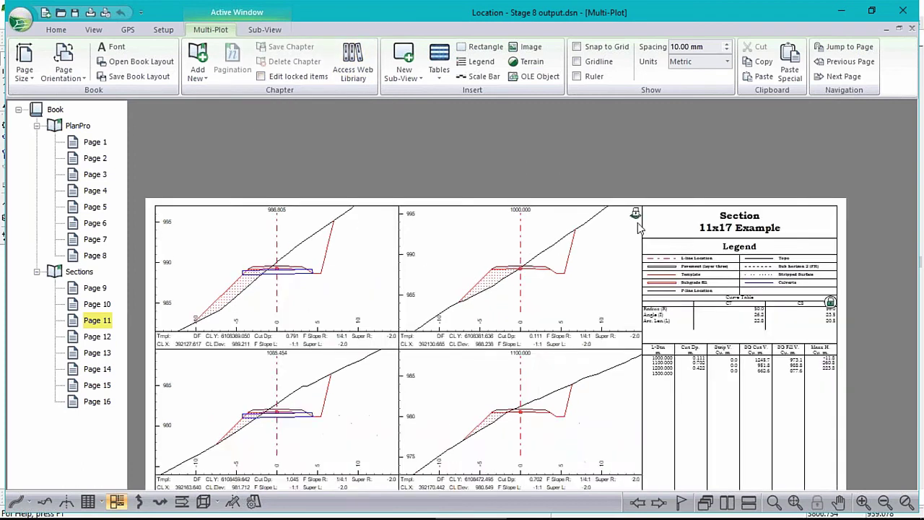
{"action": "scroll", "coordinate": [643, 221], "scroll_direction": "up", "scroll_amount": 1}
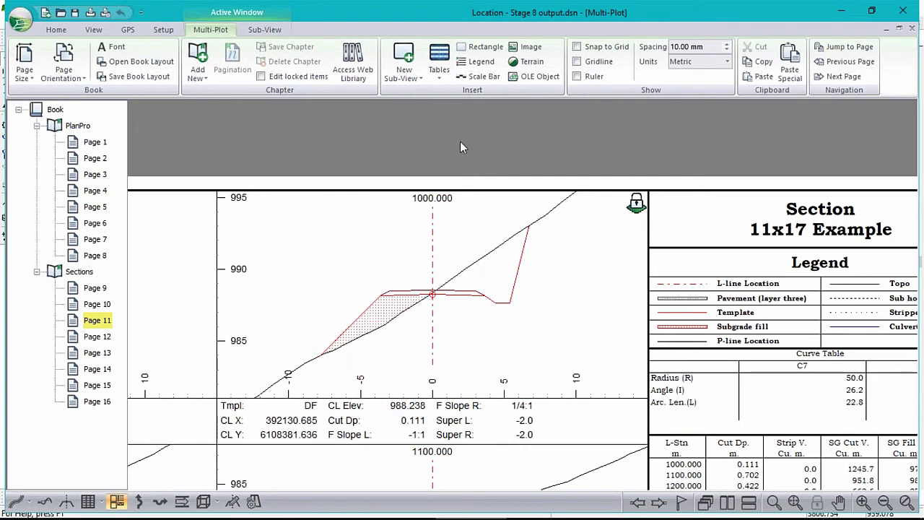
{"action": "left_click", "coordinate": [261, 77]}
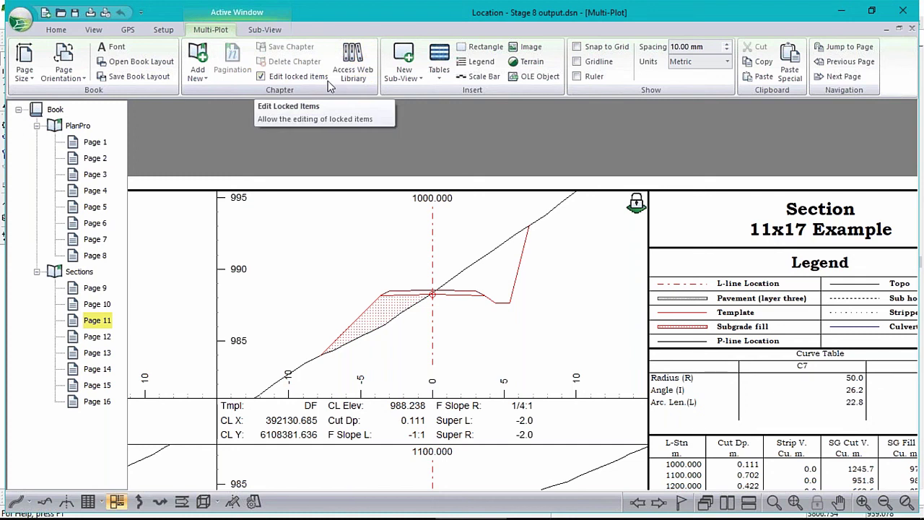
Select the station 1000 section sub-view and inspect its page layout and point type settings without changing them.
{"action": "left_click", "coordinate": [268, 32]}
{"action": "left_click", "coordinate": [452, 244]}
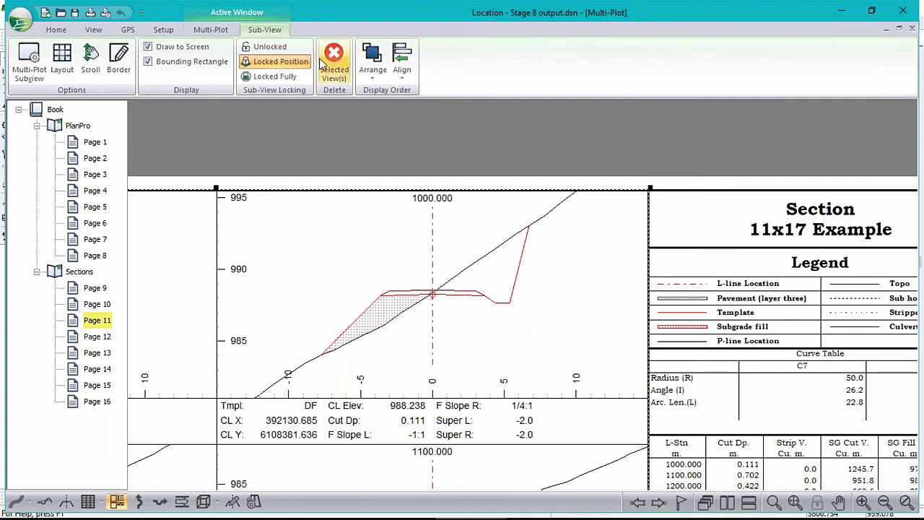
{"action": "left_click", "coordinate": [62, 59]}
{"action": "left_click", "coordinate": [533, 226]}
{"action": "scroll", "coordinate": [490, 233], "scroll_direction": "down", "scroll_amount": 2}
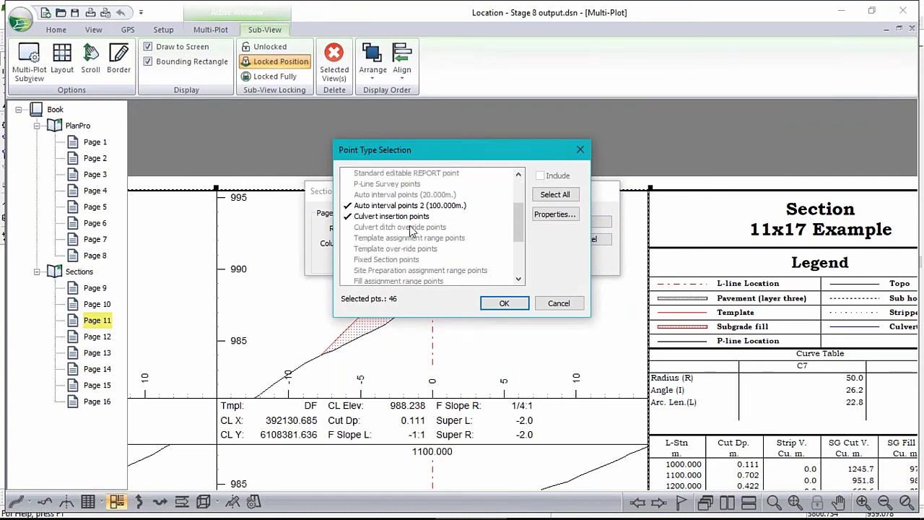
{"action": "left_click", "coordinate": [560, 303]}
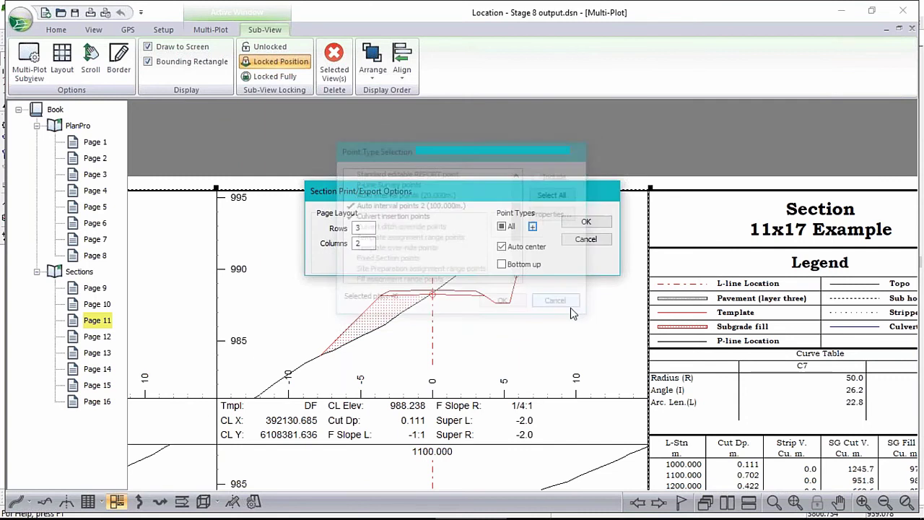
{"action": "left_click", "coordinate": [586, 239]}
Examine the locking options of the plan and profile sub-views on page 3 of the PlanPro chapter.
{"action": "scroll", "coordinate": [431, 269], "scroll_direction": "down", "scroll_amount": 4}
{"action": "left_click", "coordinate": [203, 28]}
{"action": "left_click", "coordinate": [263, 31]}
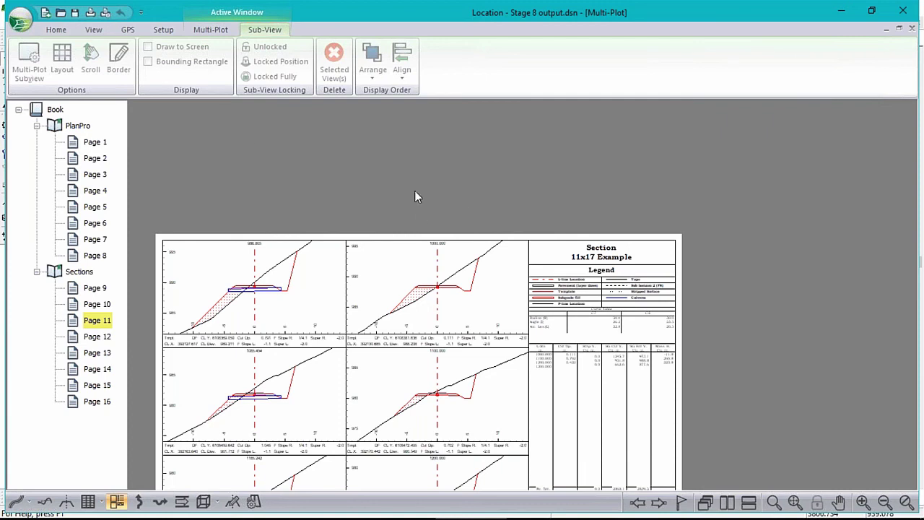
{"action": "left_click", "coordinate": [98, 175]}
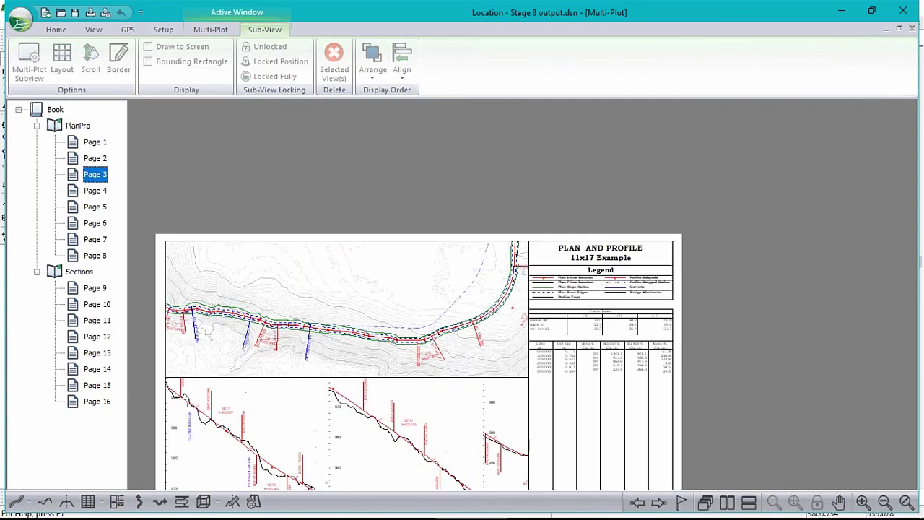
{"action": "left_click", "coordinate": [378, 294]}
{"action": "left_click", "coordinate": [361, 433]}
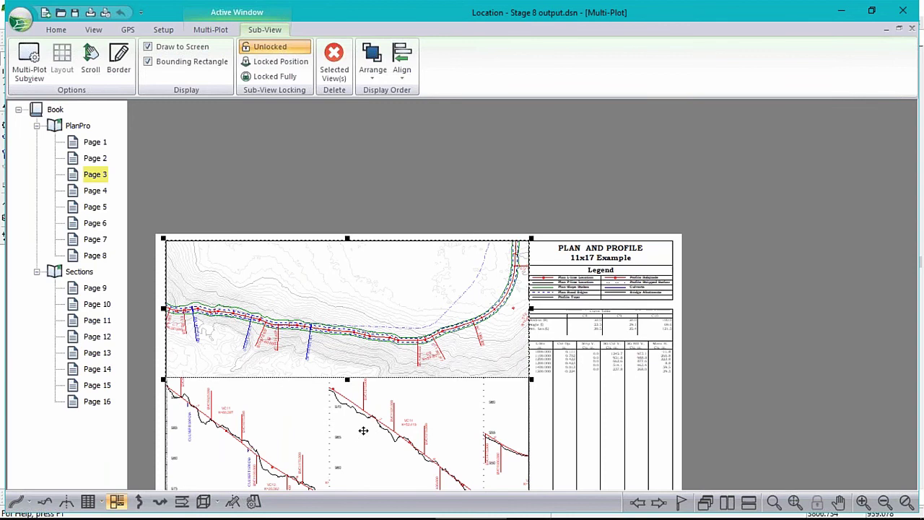
{"action": "scroll", "coordinate": [801, 337], "scroll_direction": "down", "scroll_amount": 8}
{"action": "scroll", "coordinate": [801, 338], "scroll_direction": "up", "scroll_amount": 4}
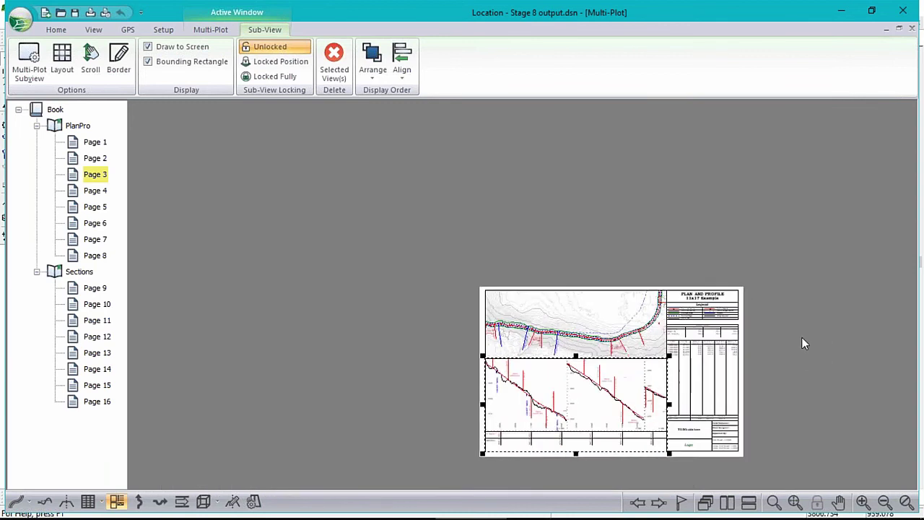
{"action": "middle_click_drag", "start_coordinate": [566, 239], "coordinate": [473, 99]}
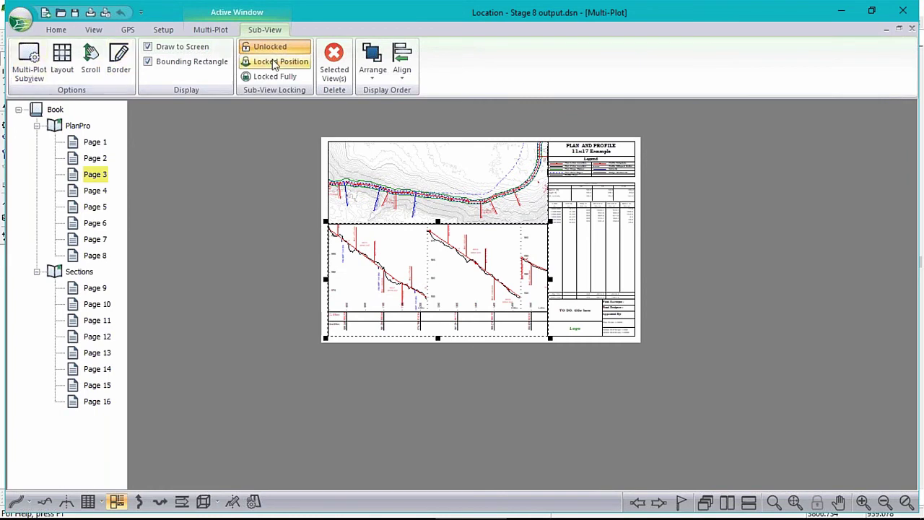
{"action": "left_click", "coordinate": [438, 196]}
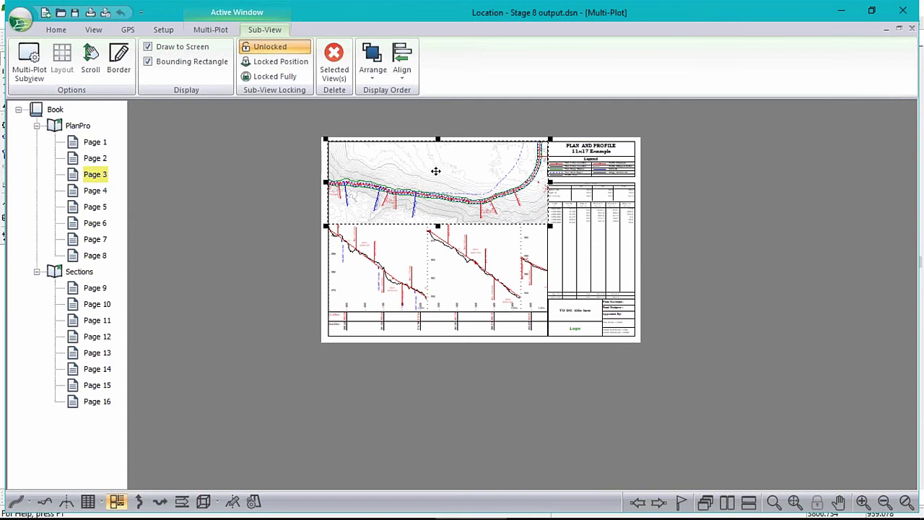
Review the scroll position options of the plan sub-view on page 3, keeping automatic scrolling with the page station range.
{"action": "scroll", "coordinate": [435, 171], "scroll_direction": "up", "scroll_amount": 3}
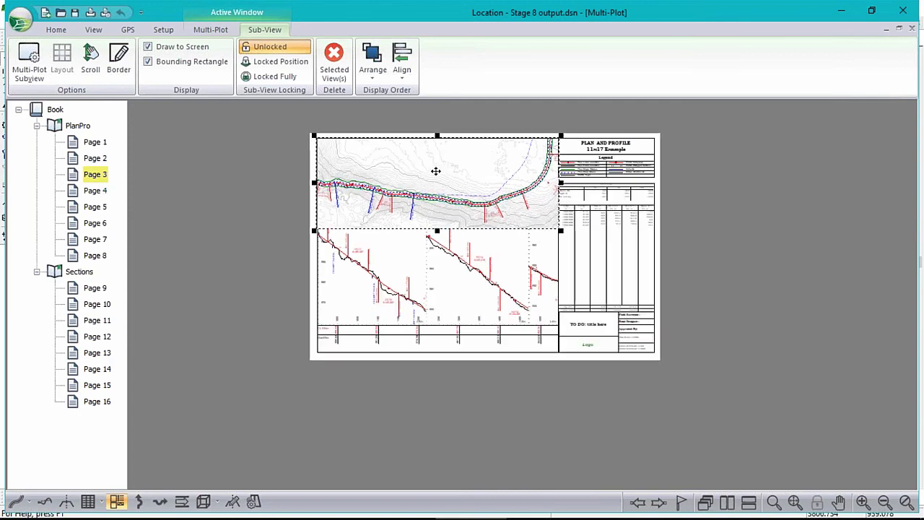
{"action": "left_click_drag", "start_coordinate": [555, 195], "coordinate": [732, 251]}
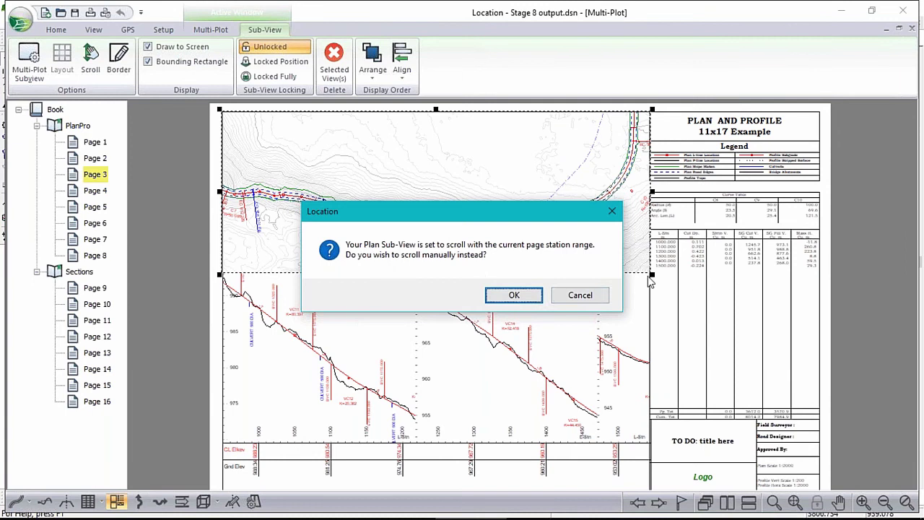
{"action": "left_click", "coordinate": [602, 297]}
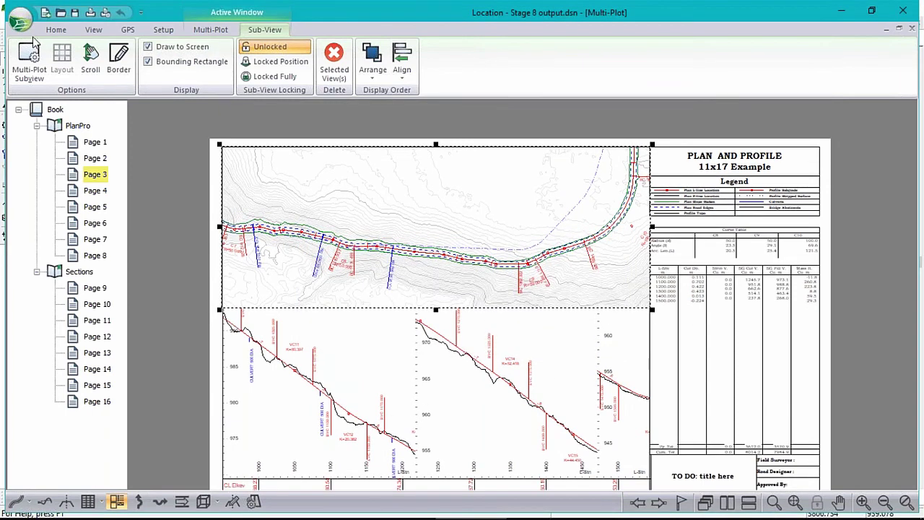
{"action": "left_click", "coordinate": [90, 58]}
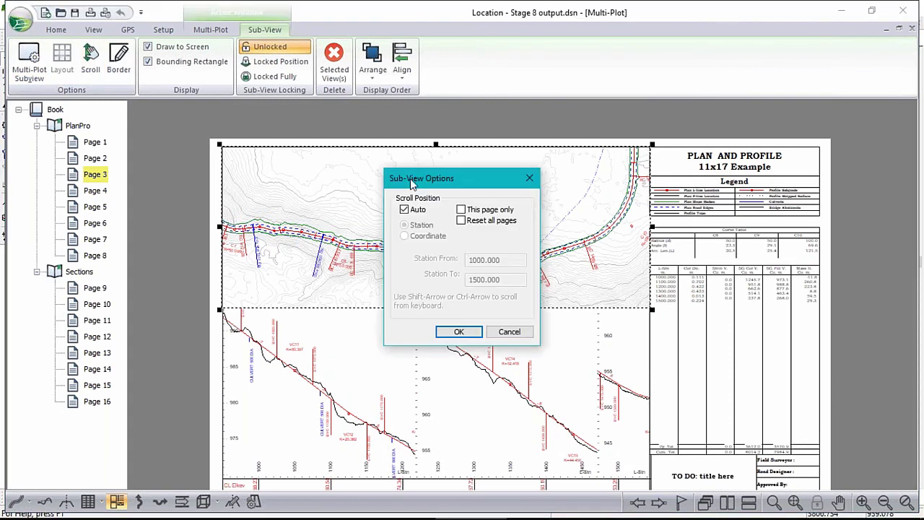
{"action": "left_click", "coordinate": [519, 332]}
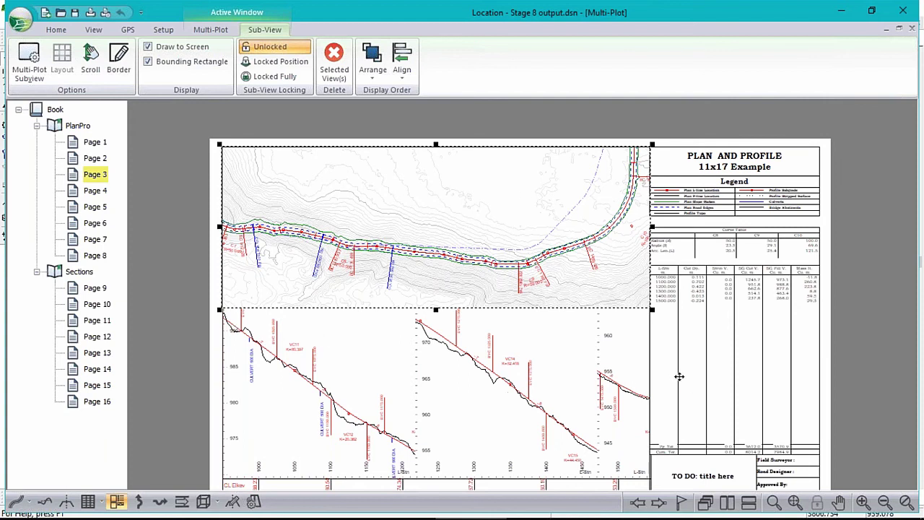
Add a rectangle sub-view on page 4 containing the user-defined text "Page 4 only".
{"action": "left_click", "coordinate": [96, 191]}
{"action": "right_click", "coordinate": [337, 205]}
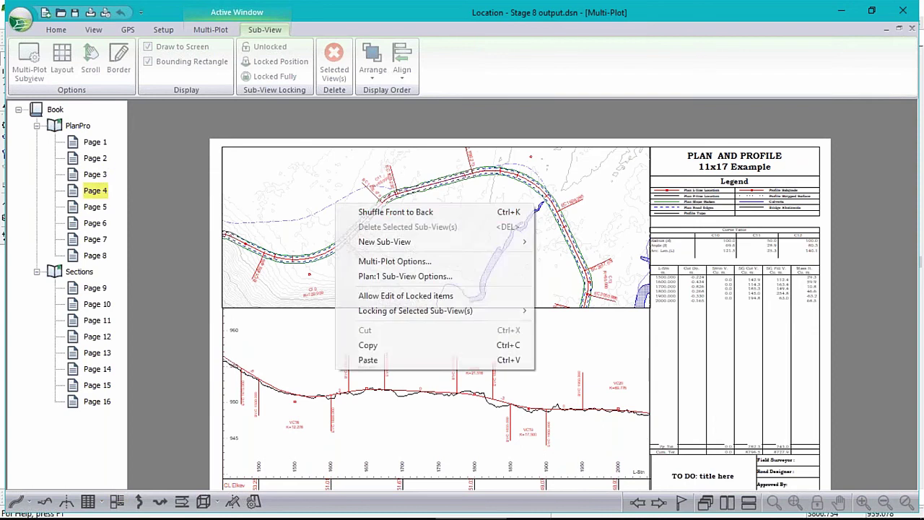
{"action": "mouse_move", "coordinate": [429, 244]}
{"action": "left_click", "coordinate": [279, 301]}
{"action": "left_click", "coordinate": [432, 199]}
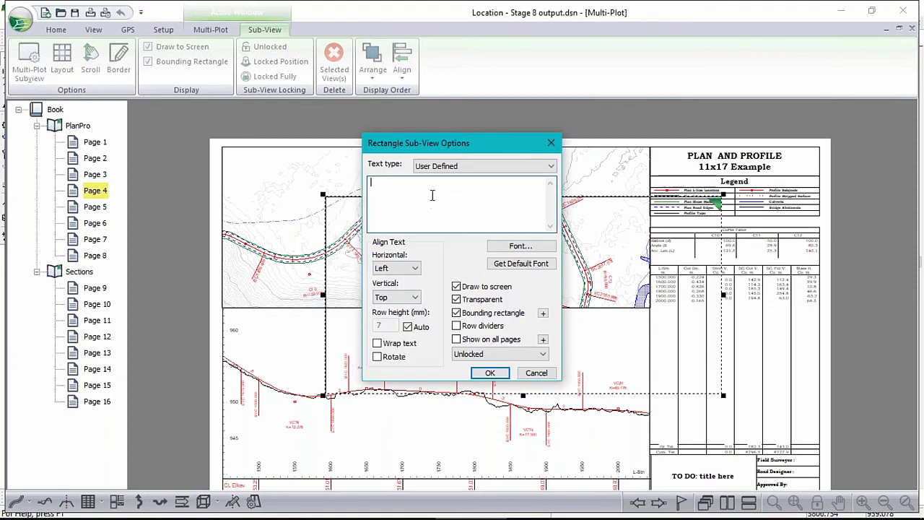
{"action": "type", "text": "Page 4 only"}
Enlarge and horizontally centre the rectangle's text, and shrink and move the box into the upper part of the profile area.
{"action": "left_click", "coordinate": [521, 245]}
{"action": "scroll", "coordinate": [538, 242], "scroll_direction": "down", "scroll_amount": 3}
{"action": "left_click", "coordinate": [515, 247]}
{"action": "left_click", "coordinate": [573, 184]}
{"action": "left_click", "coordinate": [396, 268]}
{"action": "left_click", "coordinate": [393, 290]}
{"action": "left_click", "coordinate": [493, 374]}
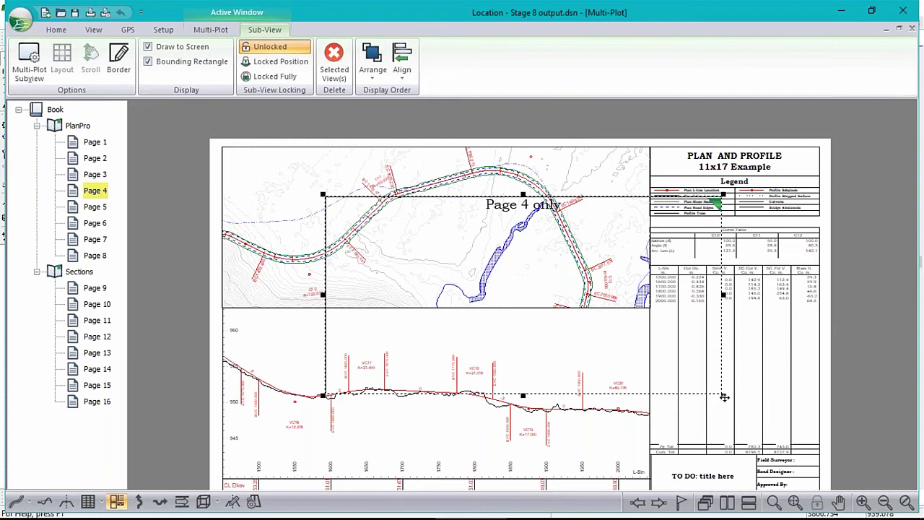
{"action": "left_click_drag", "start_coordinate": [723, 397], "coordinate": [519, 372]}
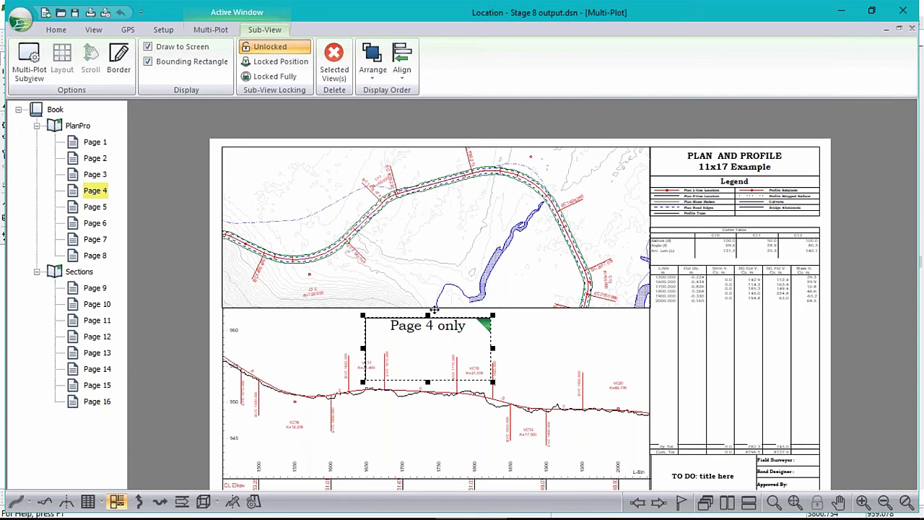
Compare page 4 with its neighbouring pages to check where the text rectangle is displayed.
{"action": "left_click", "coordinate": [95, 208]}
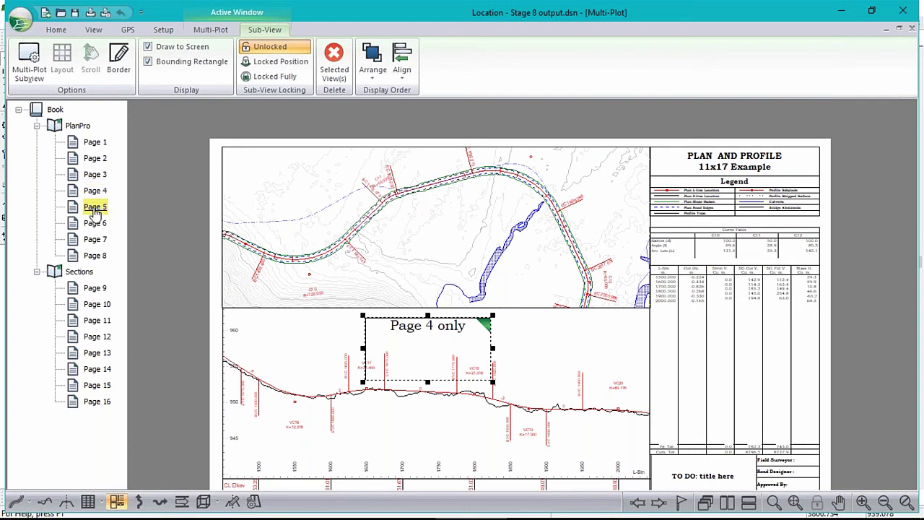
{"action": "key", "text": "Up"}
{"action": "key", "text": "Up"}
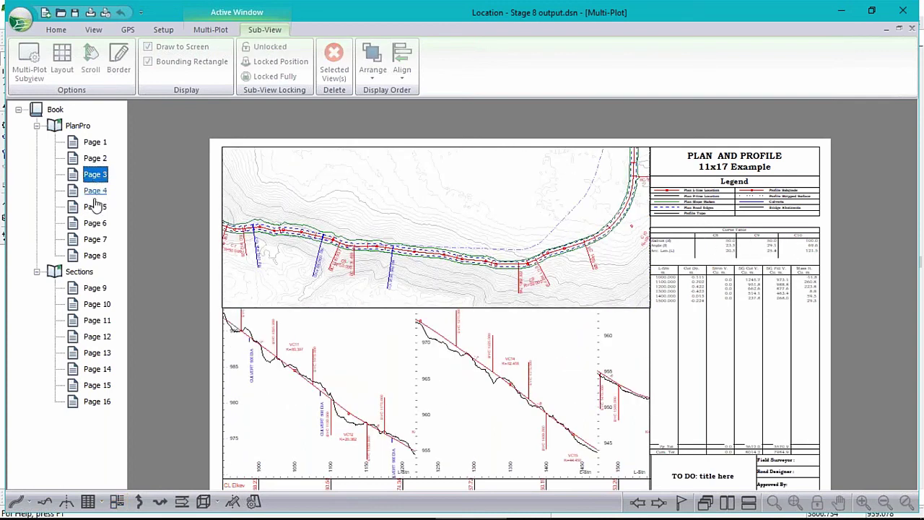
{"action": "left_click", "coordinate": [95, 190]}
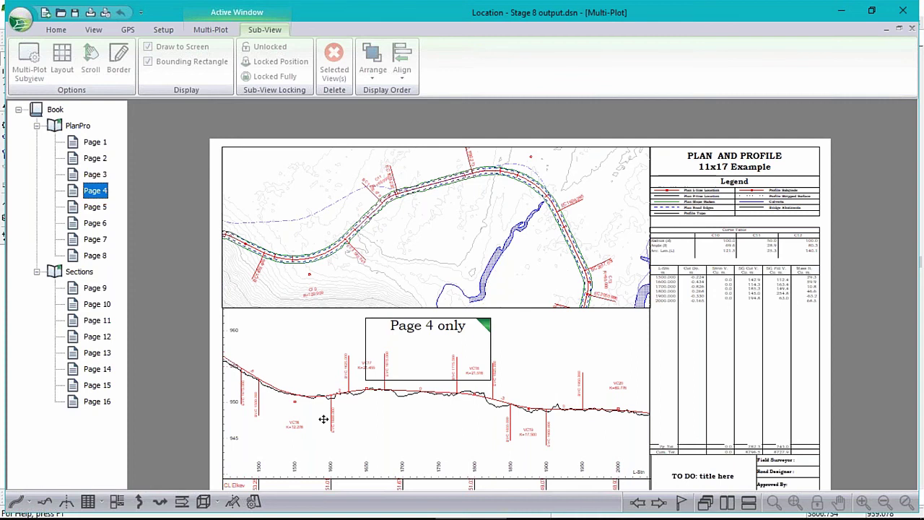
Inspect which pages the "Page 4 only" rectangle is set to display on in its sub-view options.
{"action": "left_click", "coordinate": [441, 340]}
{"action": "double_click", "coordinate": [440, 341]}
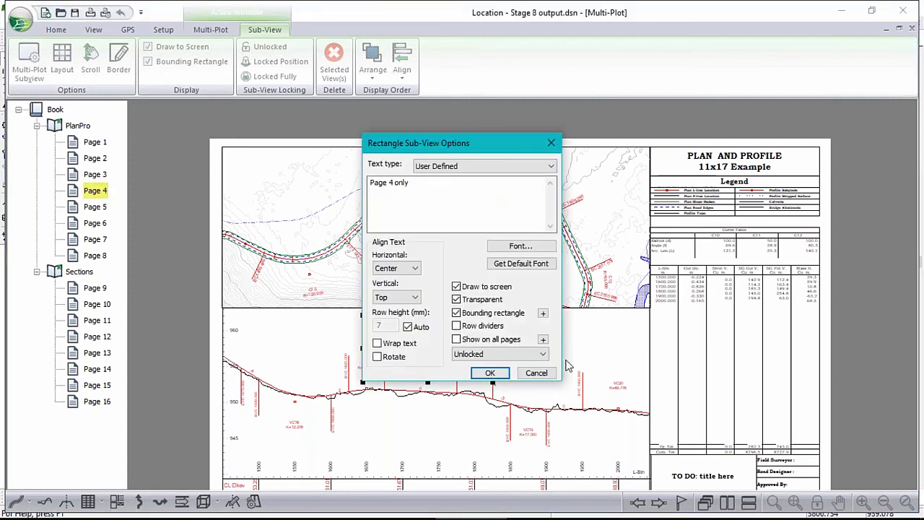
{"action": "left_click", "coordinate": [543, 339]}
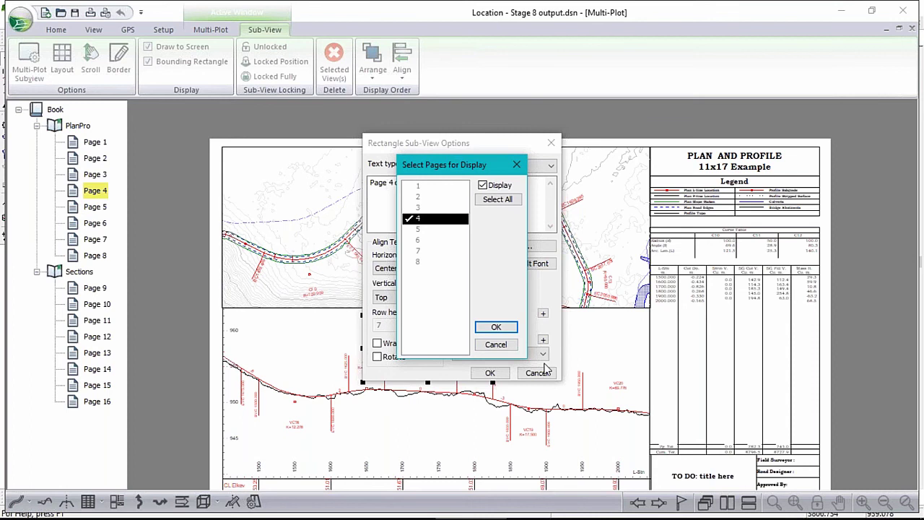
{"action": "left_click", "coordinate": [498, 345]}
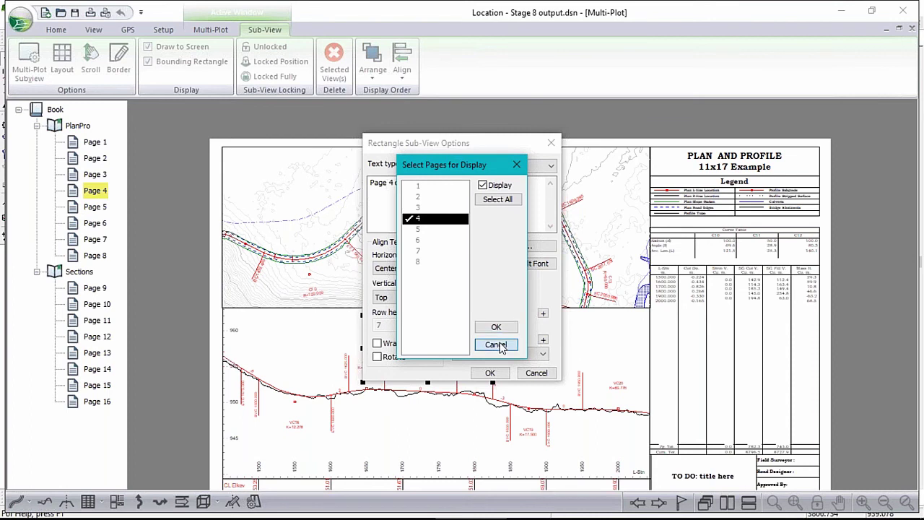
{"action": "left_click", "coordinate": [498, 345]}
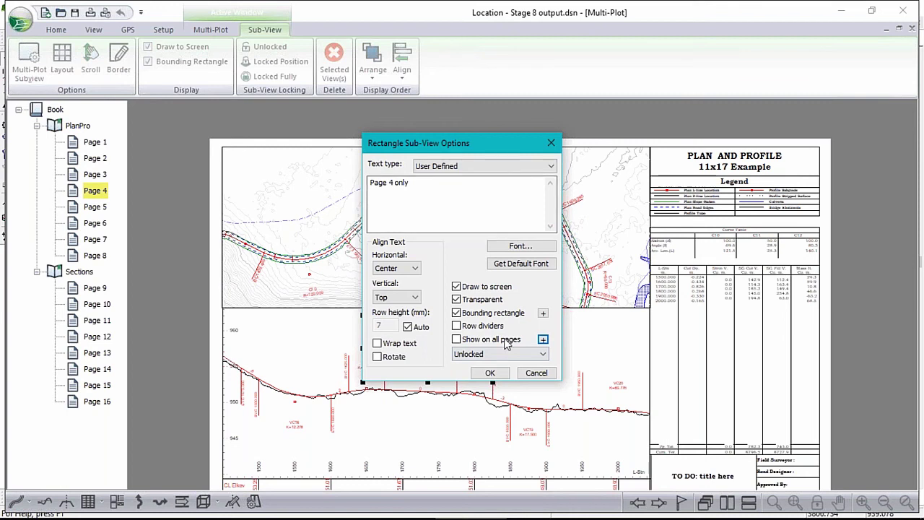
{"action": "left_click", "coordinate": [548, 380]}
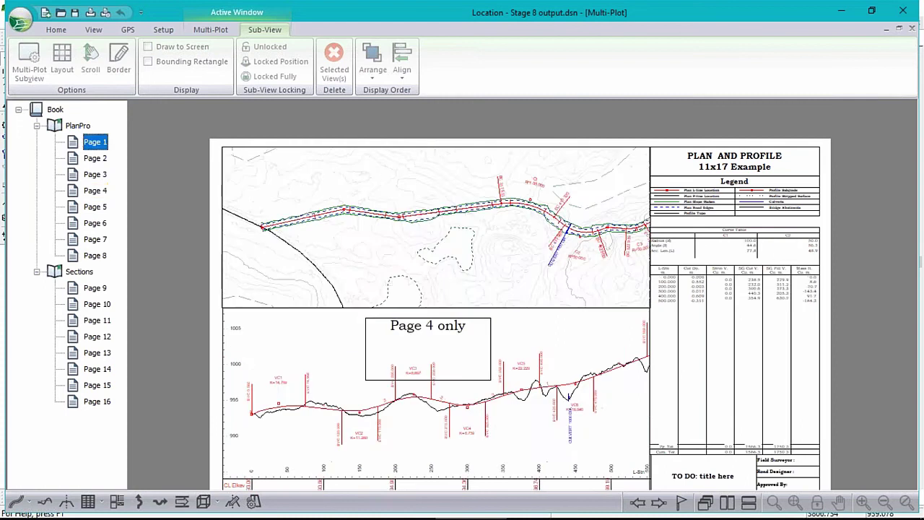
Select the title block sub-view containing the logo on page 3.
{"action": "left_click", "coordinate": [94, 174]}
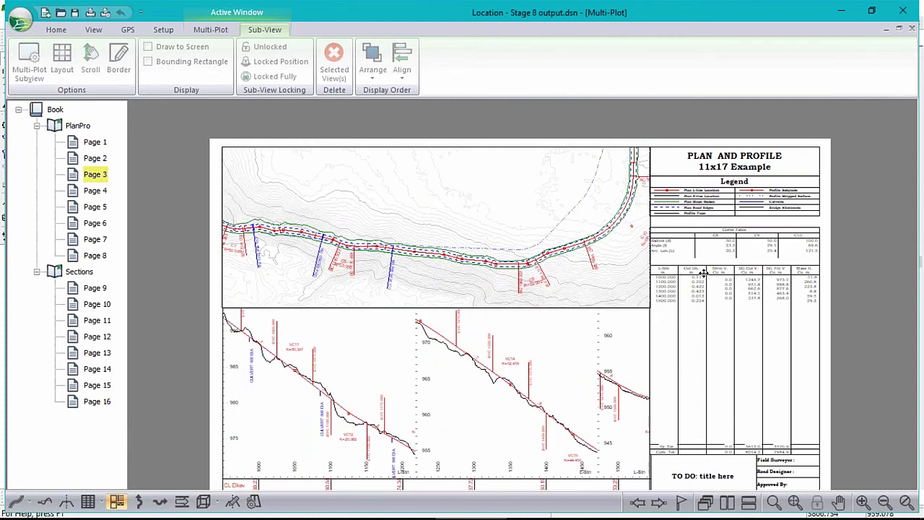
{"action": "scroll", "coordinate": [711, 303], "scroll_direction": "down", "scroll_amount": 1}
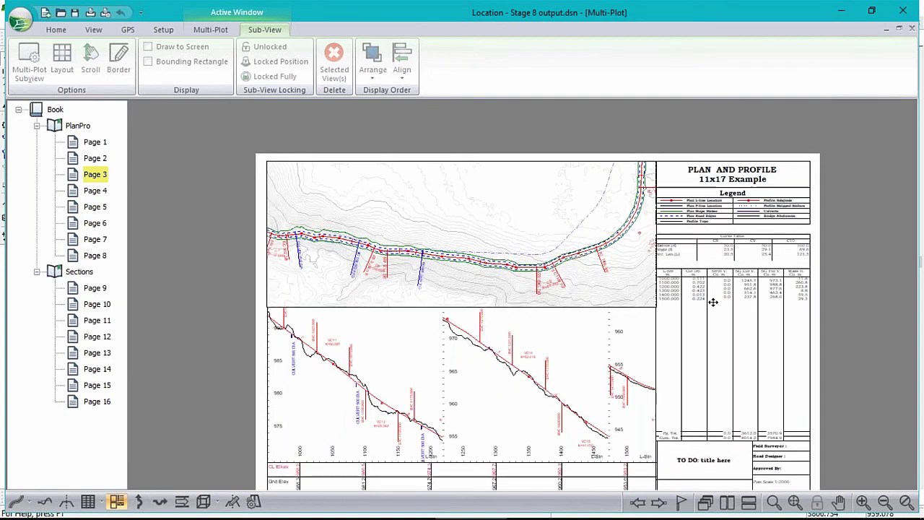
{"action": "scroll", "coordinate": [712, 301], "scroll_direction": "down", "scroll_amount": 1}
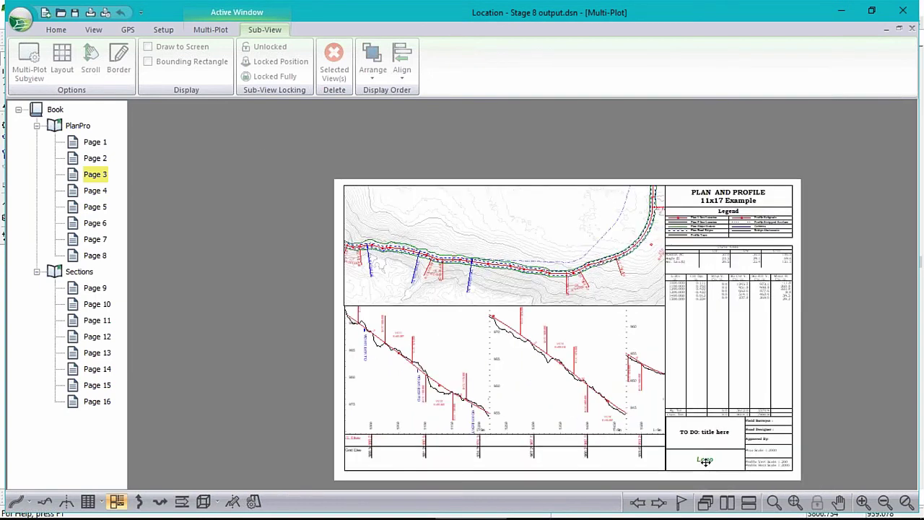
{"action": "left_click", "coordinate": [704, 460]}
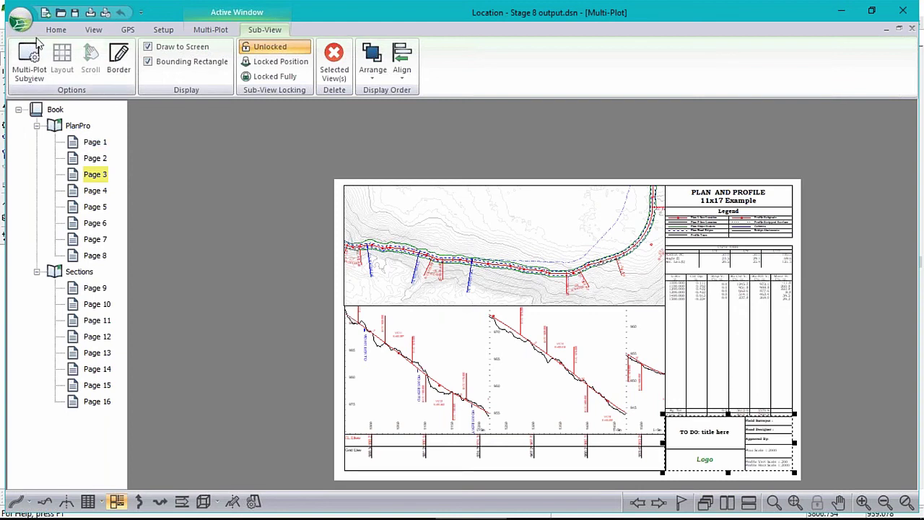
Open the recent design Stage 8 output V8.dsnx and select the map image on its title page.
{"action": "left_click", "coordinate": [22, 22]}
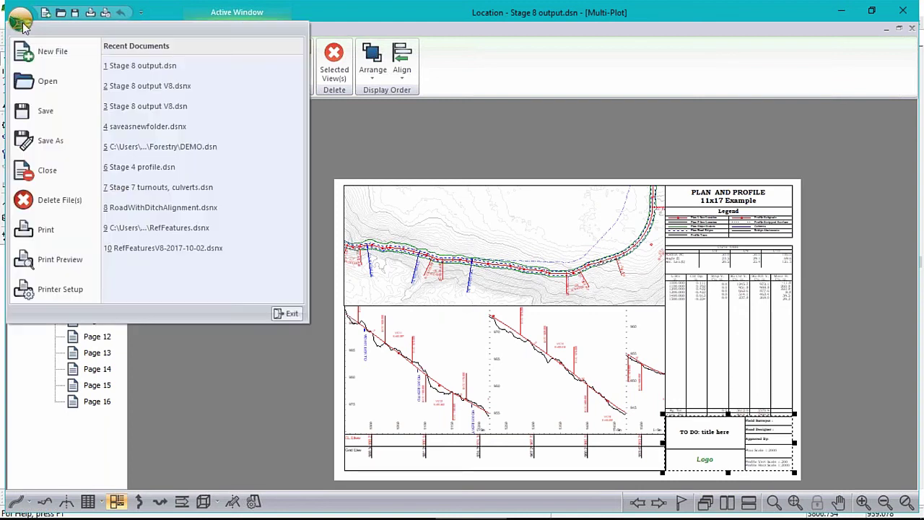
{"action": "left_click", "coordinate": [141, 87]}
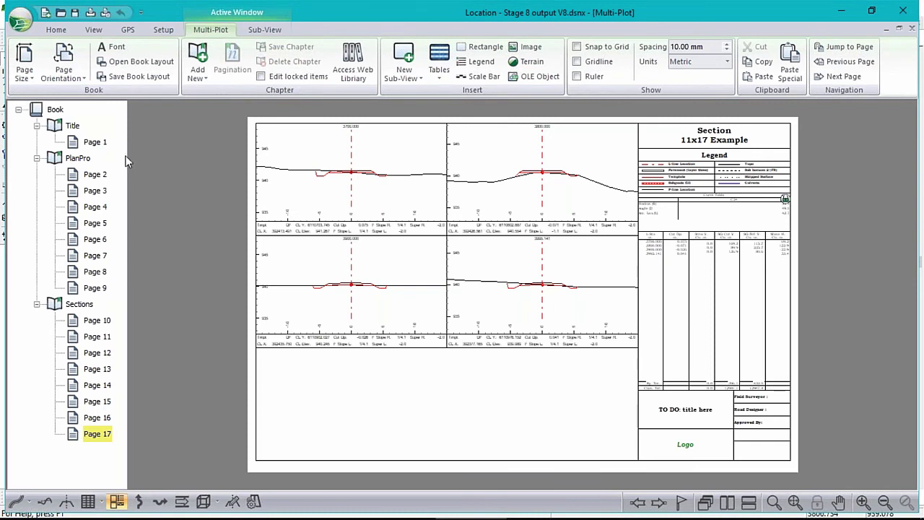
{"action": "left_click", "coordinate": [95, 142]}
{"action": "left_click", "coordinate": [546, 245]}
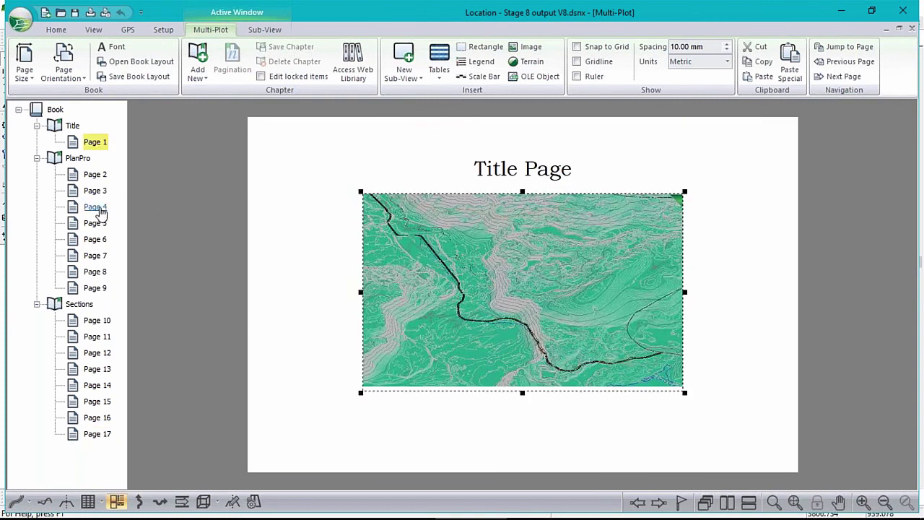
View page 11 of the Sections chapter, and switch to Word to copy the demo outline from MultiPlotV8_Webinar.docx.
{"action": "left_click", "coordinate": [97, 336]}
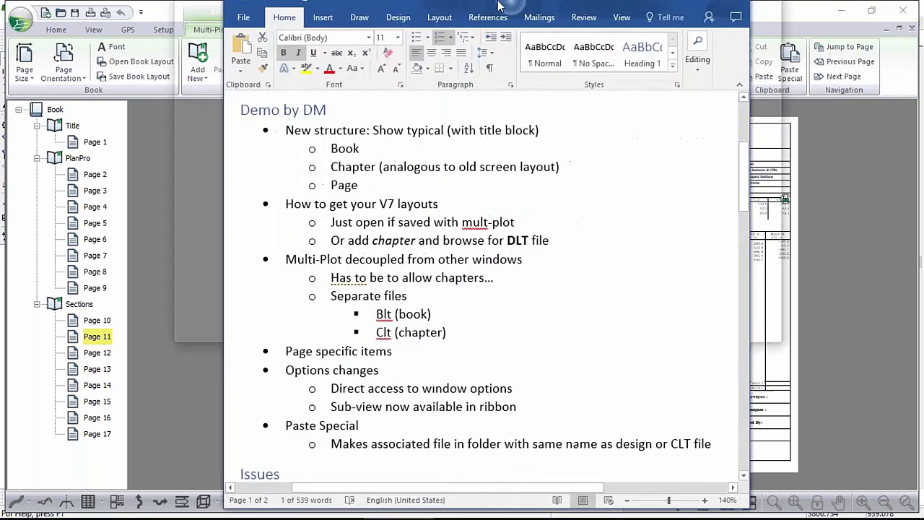
{"action": "left_click_drag", "start_coordinate": [724, 6], "coordinate": [497, 6]}
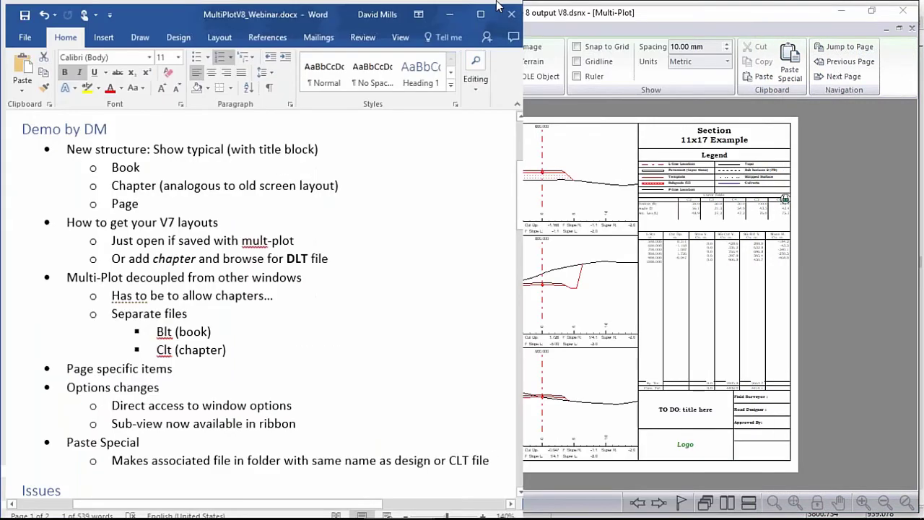
{"action": "double_click", "coordinate": [497, 5]}
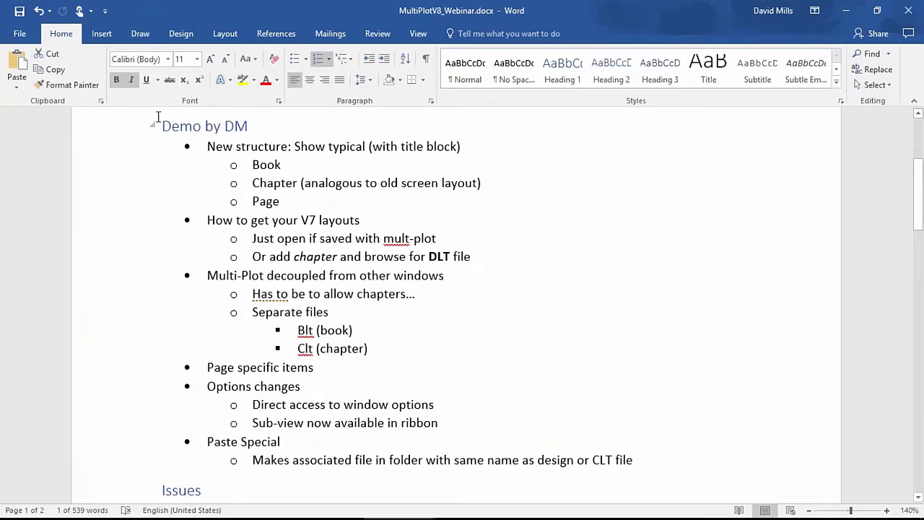
{"action": "left_click_drag", "start_coordinate": [163, 123], "coordinate": [653, 408]}
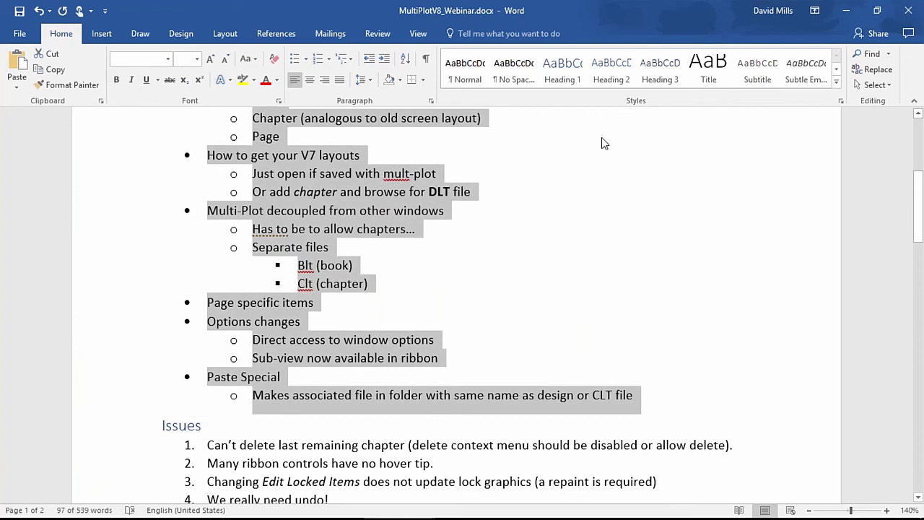
{"action": "left_click", "coordinate": [844, 12]}
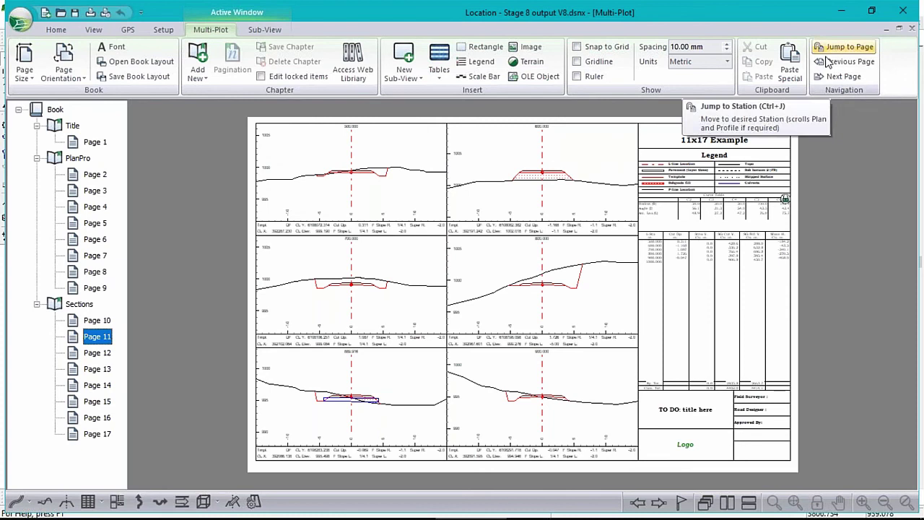
Paste the copied outline onto page 11, shrink it and place it over the middle of the cross sections.
{"action": "key", "text": "ctrl+v"}
{"action": "left_click", "coordinate": [324, 193]}
{"action": "left_click_drag", "start_coordinate": [324, 194], "coordinate": [516, 315]}
{"action": "left_click_drag", "start_coordinate": [763, 412], "coordinate": [501, 219]}
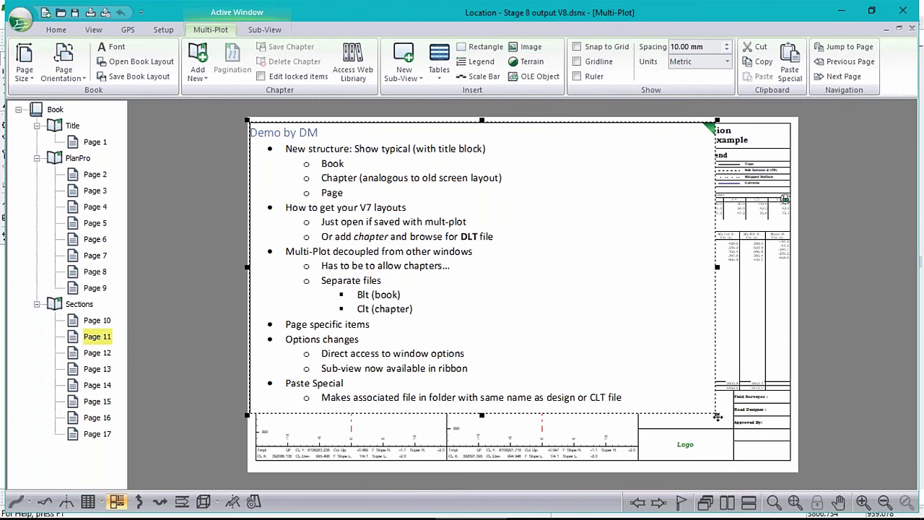
{"action": "left_click_drag", "start_coordinate": [716, 415], "coordinate": [583, 306]}
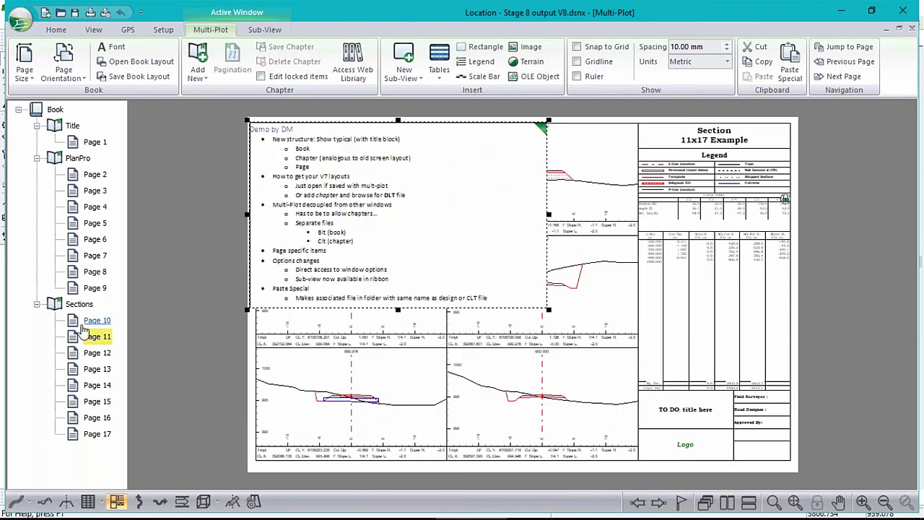
{"action": "left_click_drag", "start_coordinate": [371, 170], "coordinate": [506, 249]}
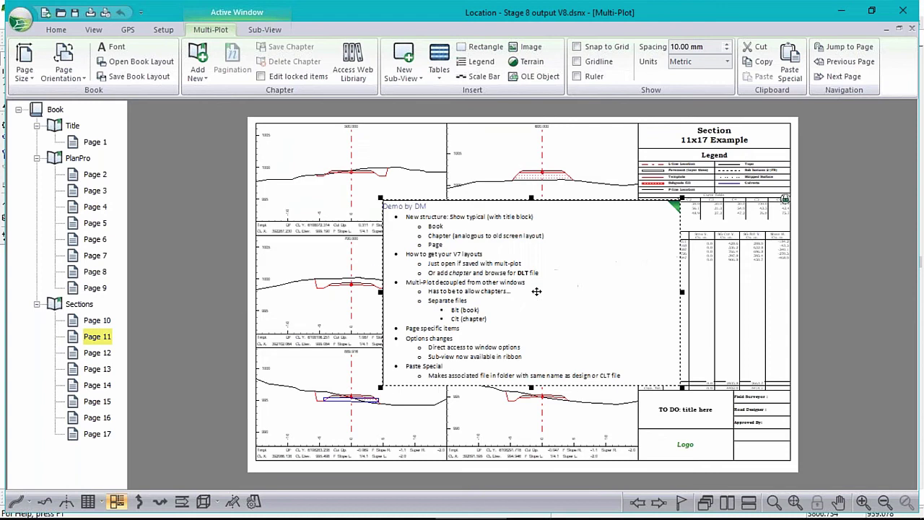
Reselect the pasted outline on page 11 of the Sections chapter.
{"action": "left_click", "coordinate": [101, 337]}
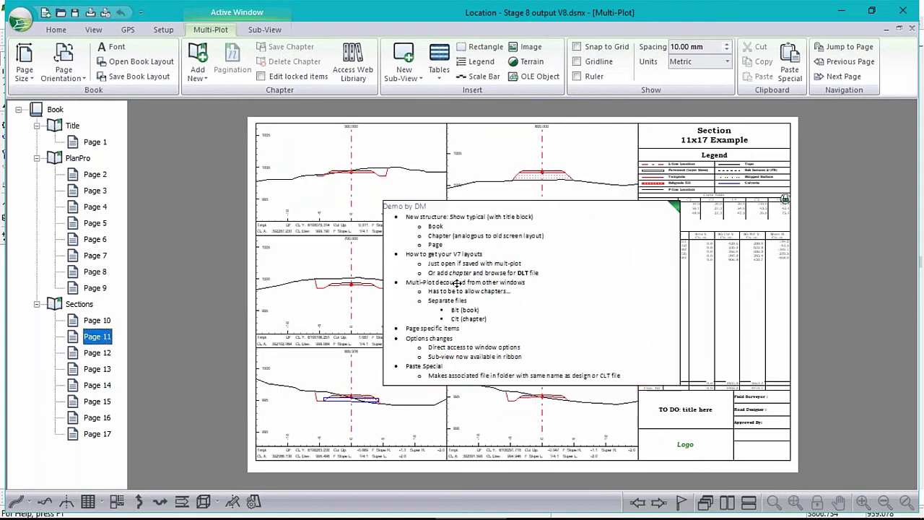
{"action": "left_click", "coordinate": [457, 283]}
{"action": "left_click", "coordinate": [457, 283]}
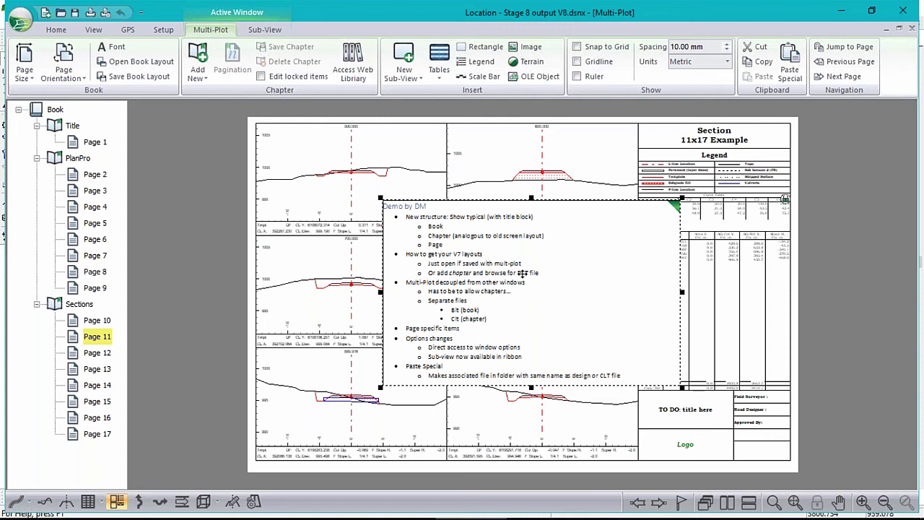
Switch to File Explorer to examine the files in the ResourceForestry folder and its New folder, and return to Location.
{"action": "mouse_move", "coordinate": [121, 511]}
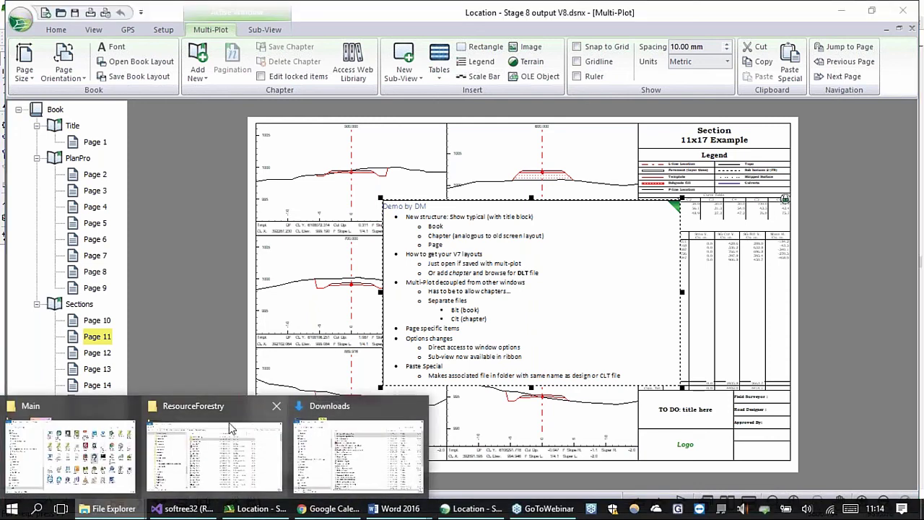
{"action": "left_click", "coordinate": [229, 422]}
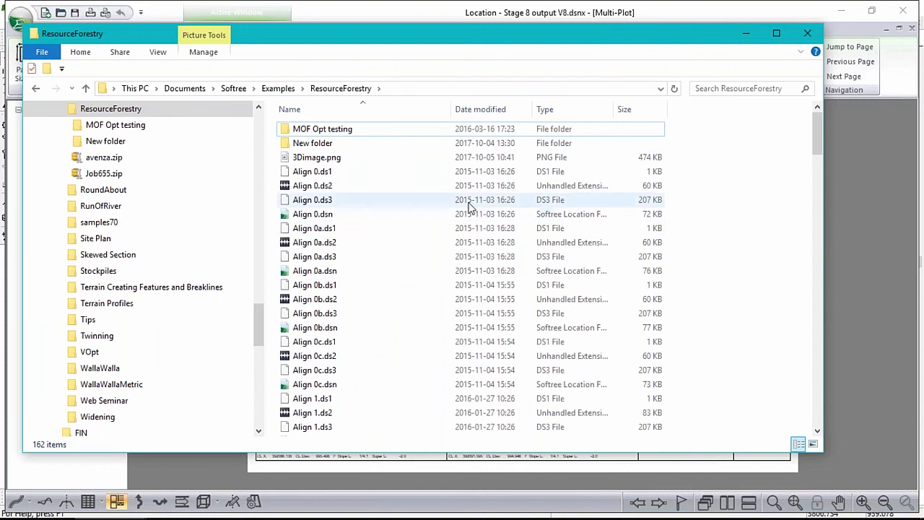
{"action": "left_click", "coordinate": [366, 159]}
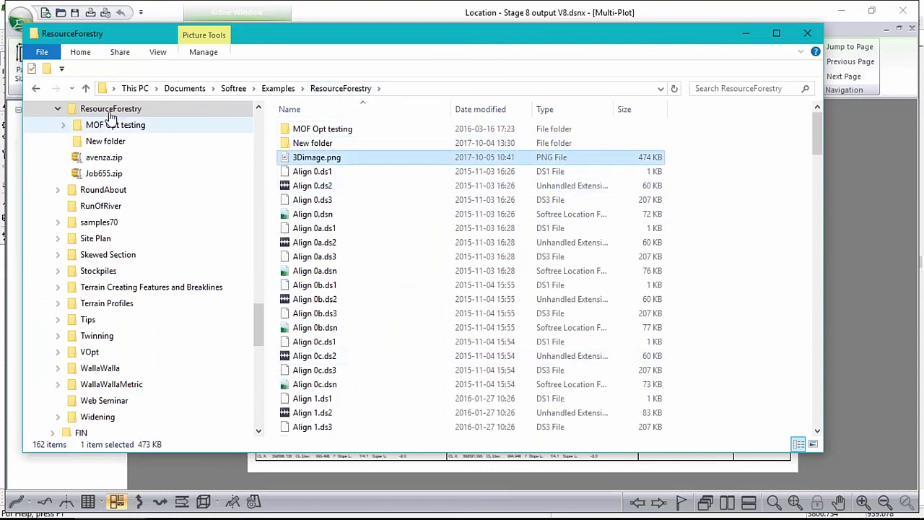
{"action": "left_click", "coordinate": [114, 144]}
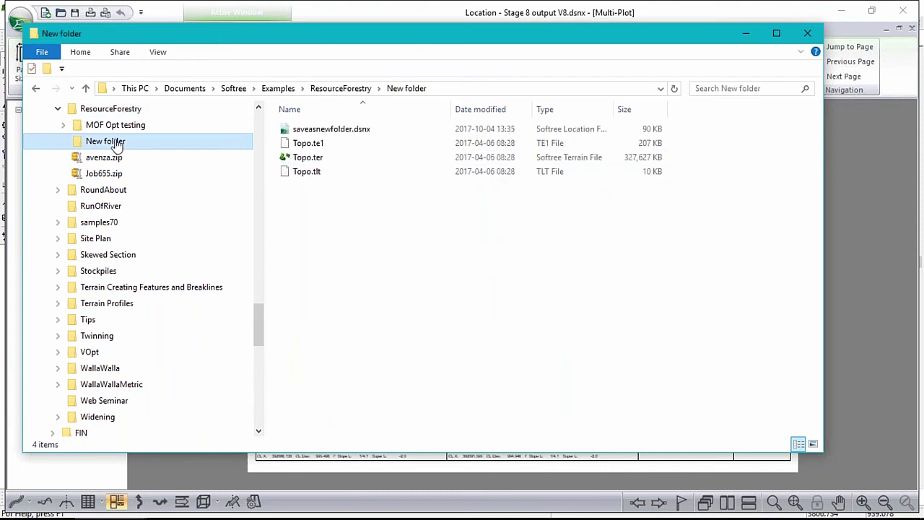
{"action": "left_click", "coordinate": [124, 123]}
{"action": "left_click", "coordinate": [115, 109]}
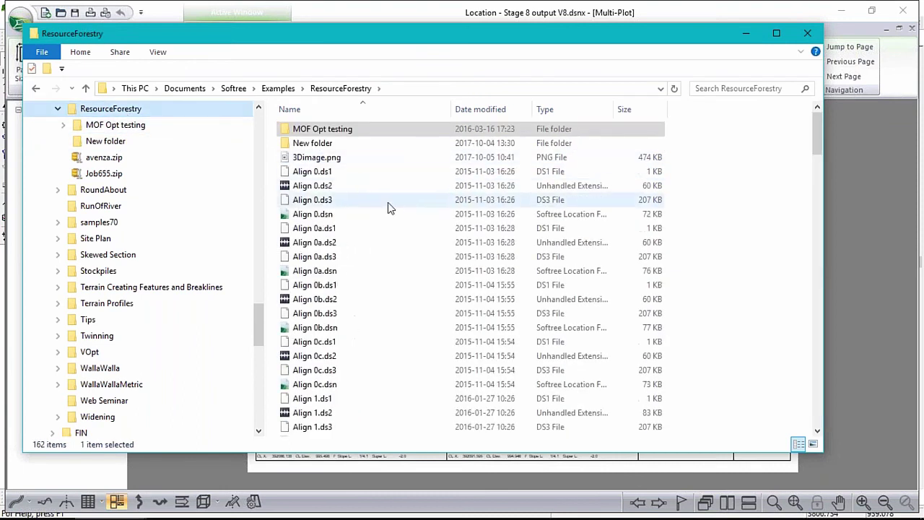
{"action": "left_click", "coordinate": [354, 110]}
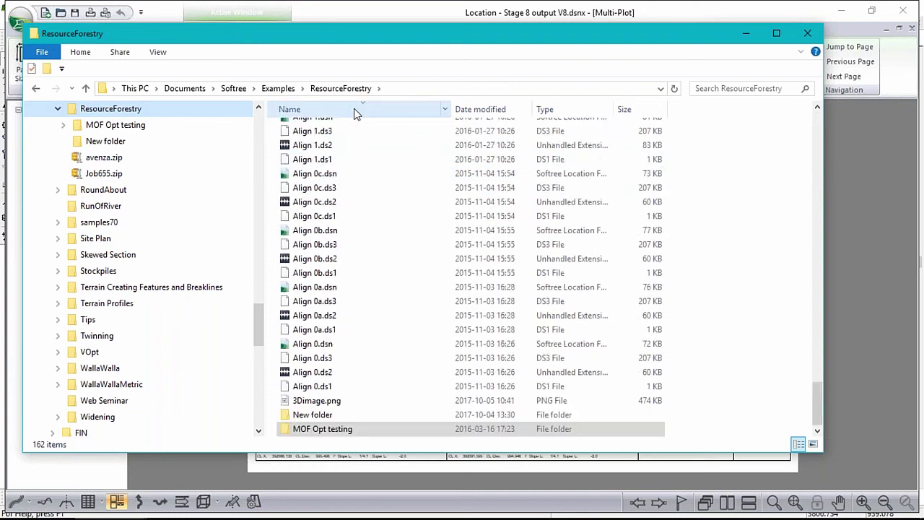
{"action": "left_click", "coordinate": [355, 112]}
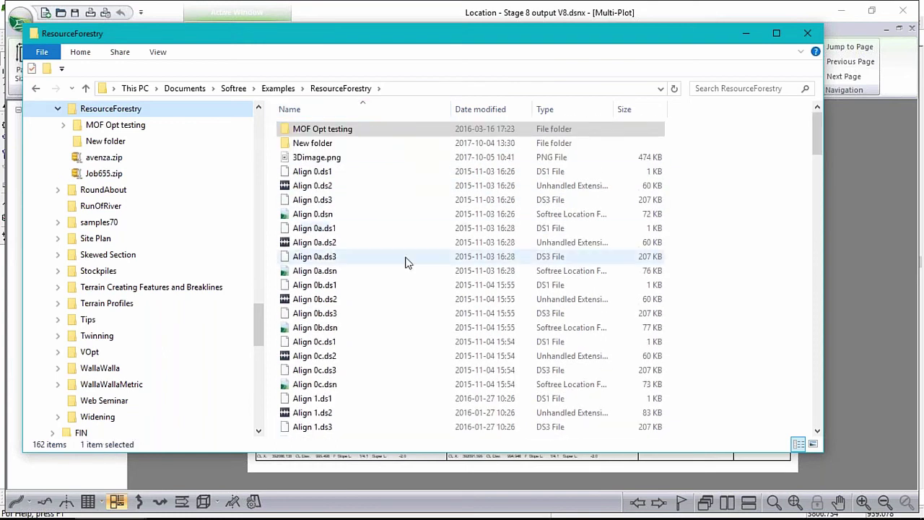
{"action": "left_click", "coordinate": [688, 13]}
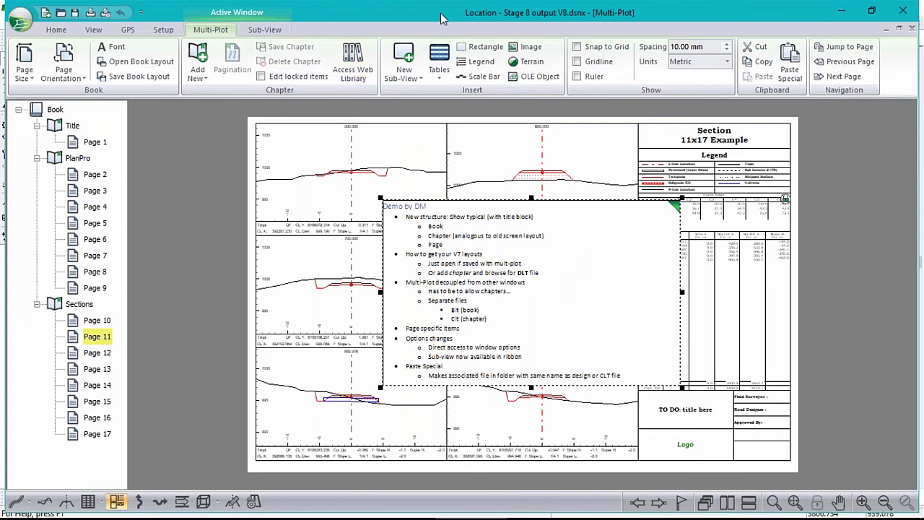
{"action": "left_click", "coordinate": [27, 27]}
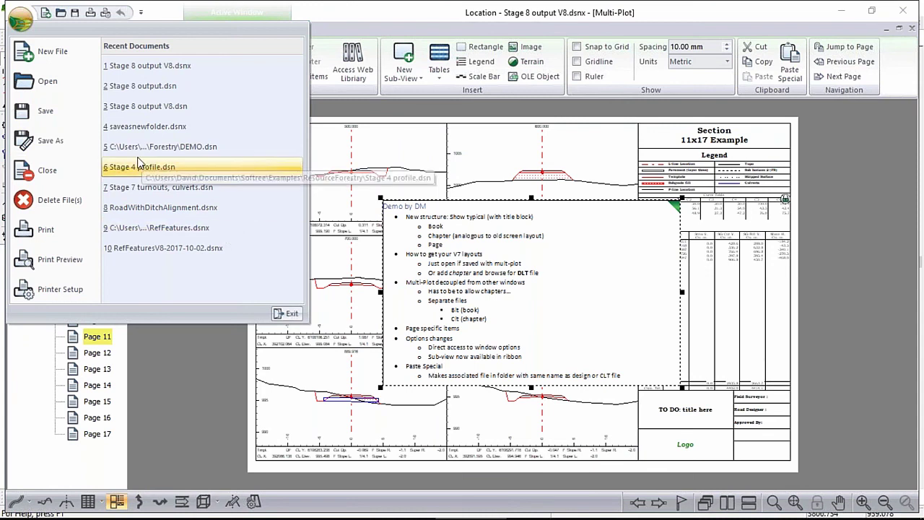
{"action": "left_click", "coordinate": [55, 153]}
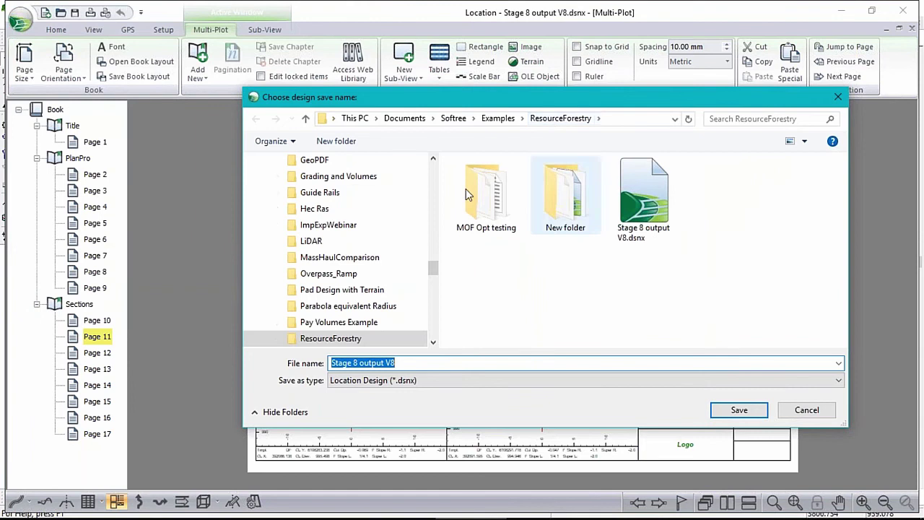
{"action": "left_click", "coordinate": [807, 411]}
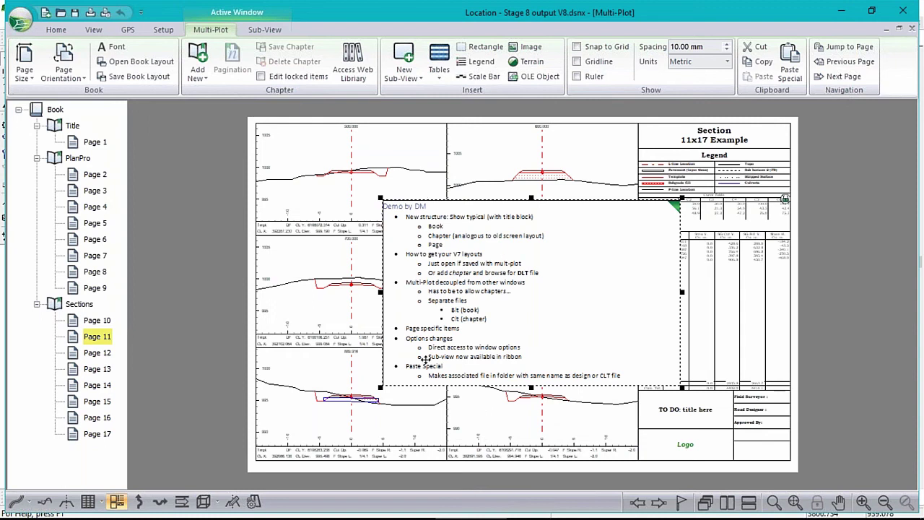
Open the pasted outline for editing in Word, change "Demo" in its heading to "Demonstration", and close the embedded document.
{"action": "right_click", "coordinate": [478, 263]}
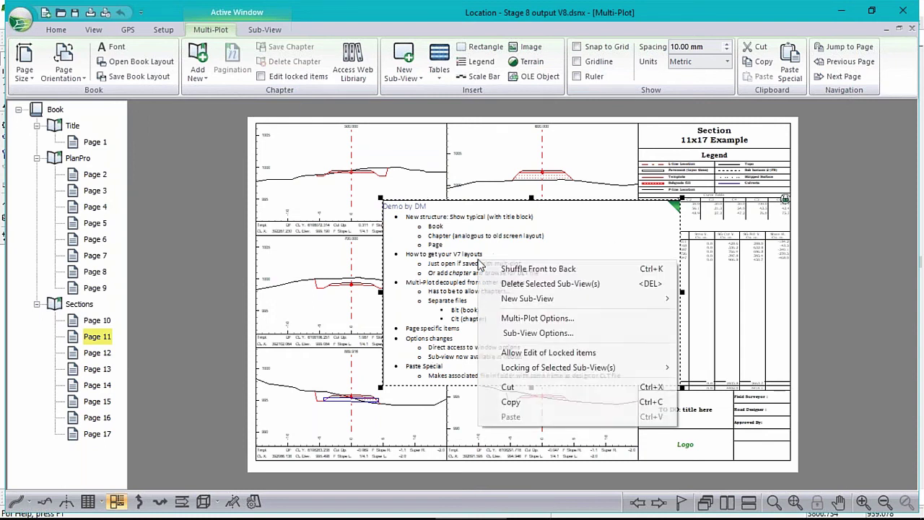
{"action": "left_click", "coordinate": [534, 333]}
{"action": "key", "text": "Escape"}
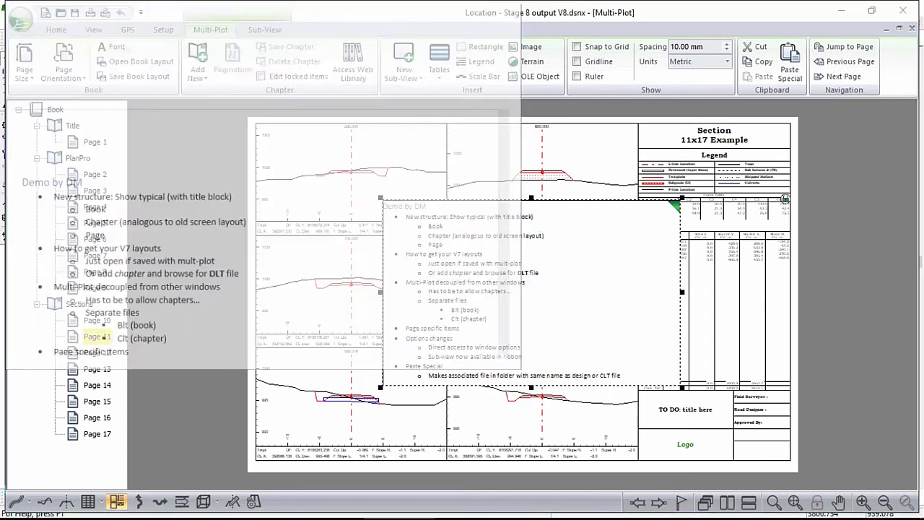
{"action": "double_click", "coordinate": [31, 182]}
{"action": "key", "text": "Right"}
{"action": "type", "text": "nstration"}
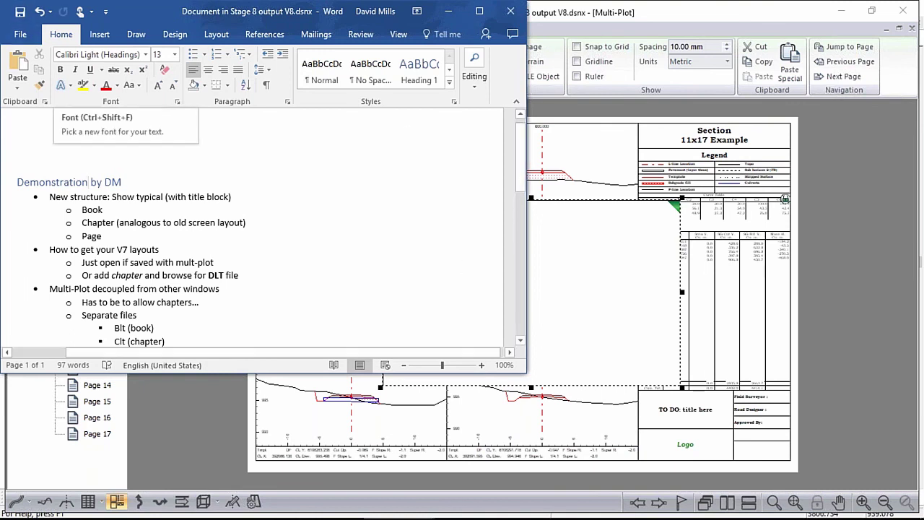
{"action": "left_click", "coordinate": [510, 11]}
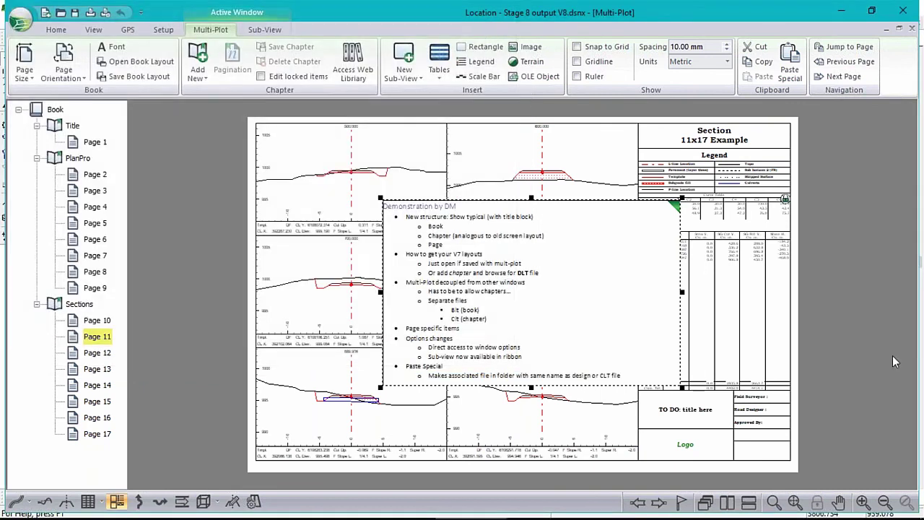
Delete the pasted outline from page 11.
{"action": "scroll", "coordinate": [428, 211], "scroll_direction": "up", "scroll_amount": 2}
{"action": "scroll", "coordinate": [428, 212], "scroll_direction": "down", "scroll_amount": 1}
{"action": "scroll", "coordinate": [430, 214], "scroll_direction": "down", "scroll_amount": 1}
{"action": "scroll", "coordinate": [431, 215], "scroll_direction": "down", "scroll_amount": 4}
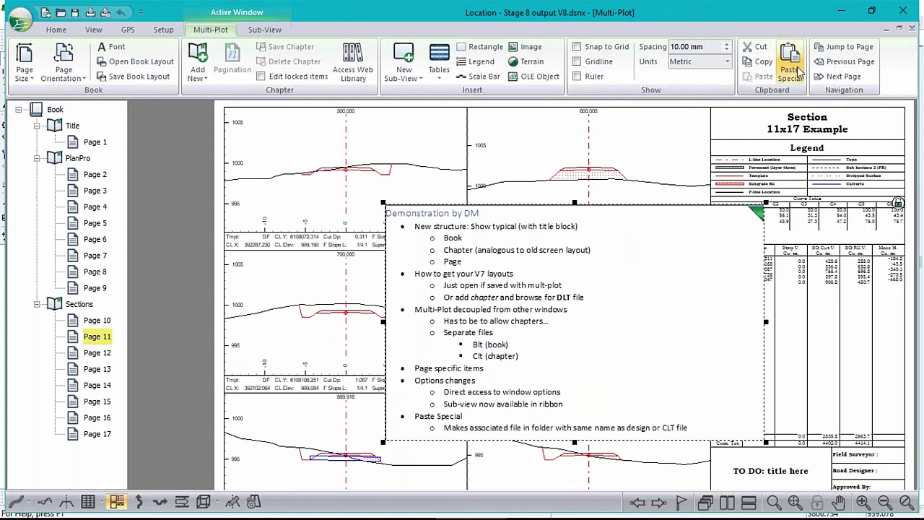
{"action": "key", "text": "Delete"}
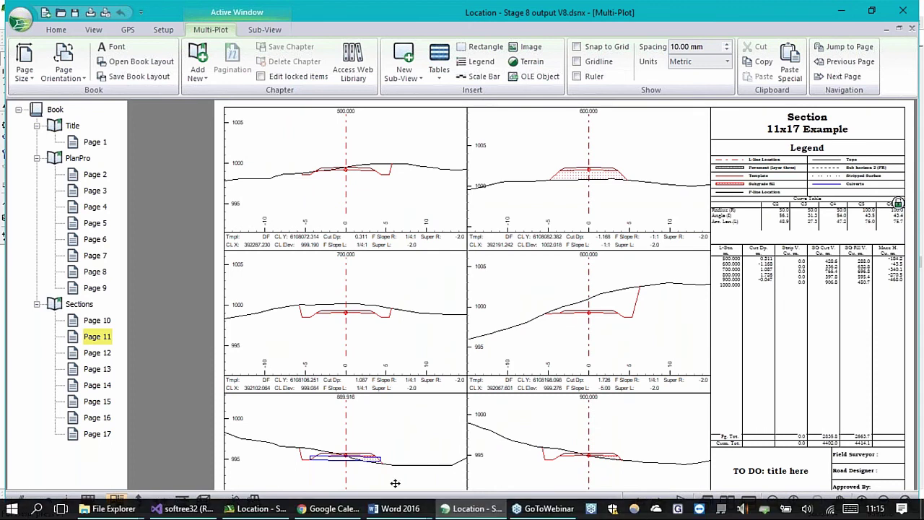
Switch to Word to review the notes in MultiPlotV8_Webinar.docx, and return to the Multi-Plot.
{"action": "left_click", "coordinate": [394, 508]}
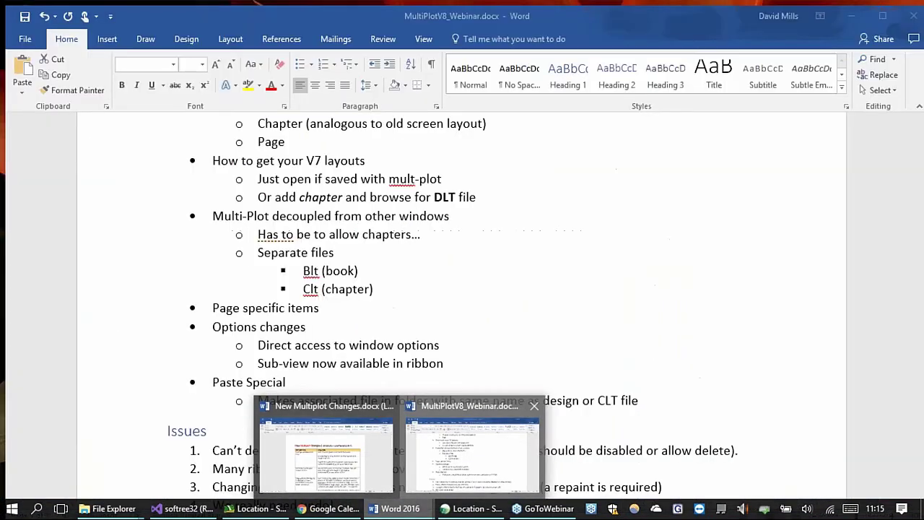
{"action": "left_click", "coordinate": [473, 444]}
{"action": "left_click", "coordinate": [846, 11]}
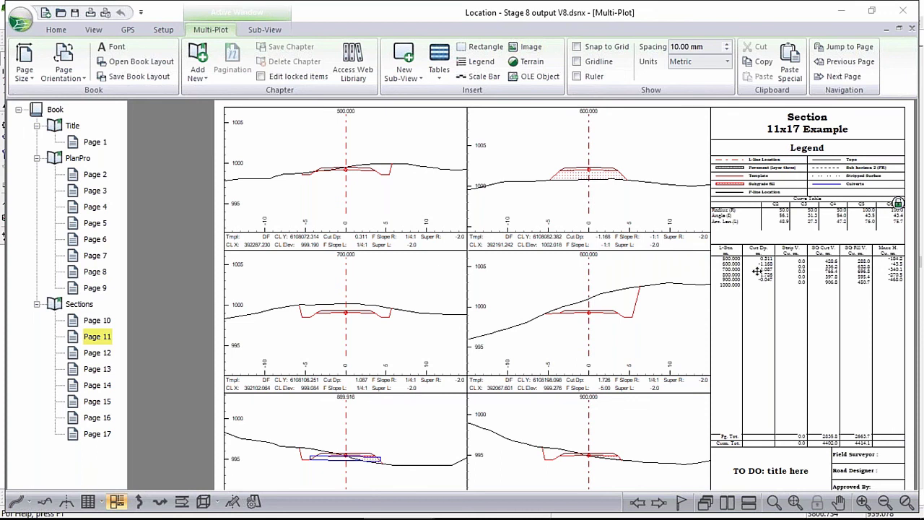
Select the cross sections sub-view on page 11 and view the Arrange options for its display order.
{"action": "left_click", "coordinate": [371, 192]}
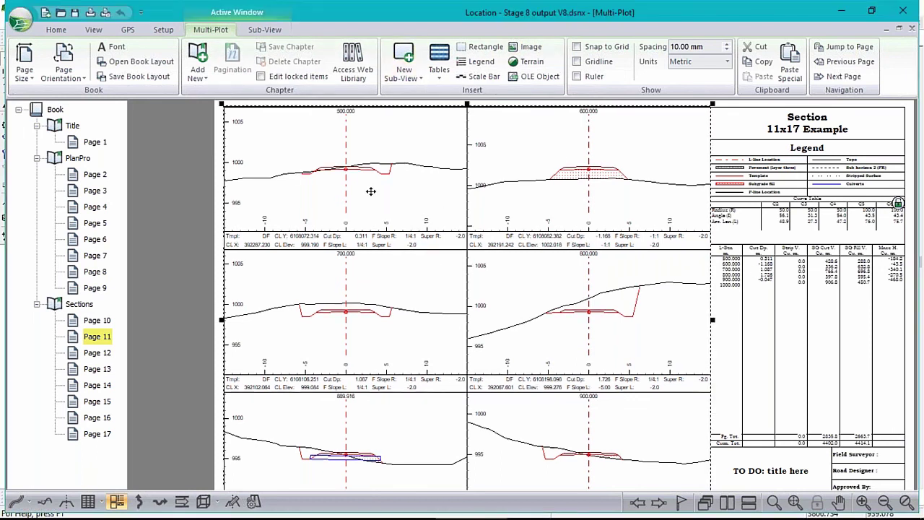
{"action": "left_click", "coordinate": [264, 30]}
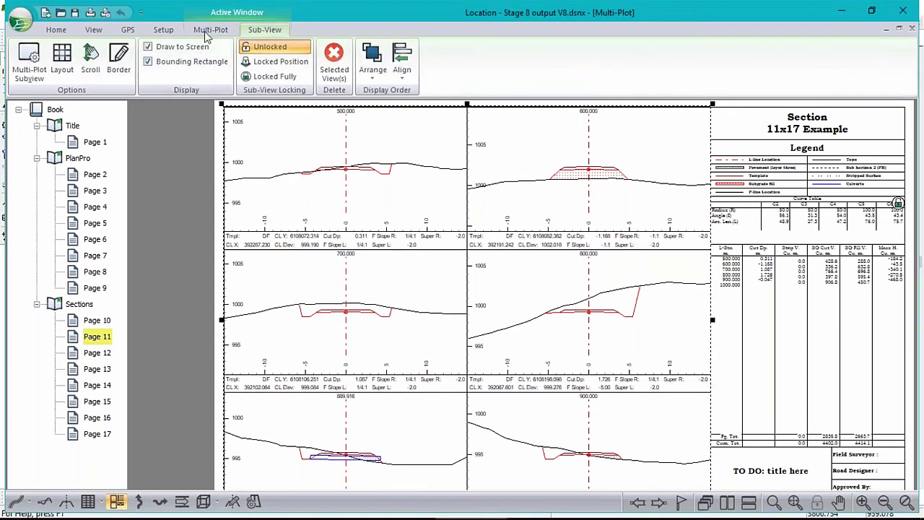
{"action": "left_click", "coordinate": [363, 65]}
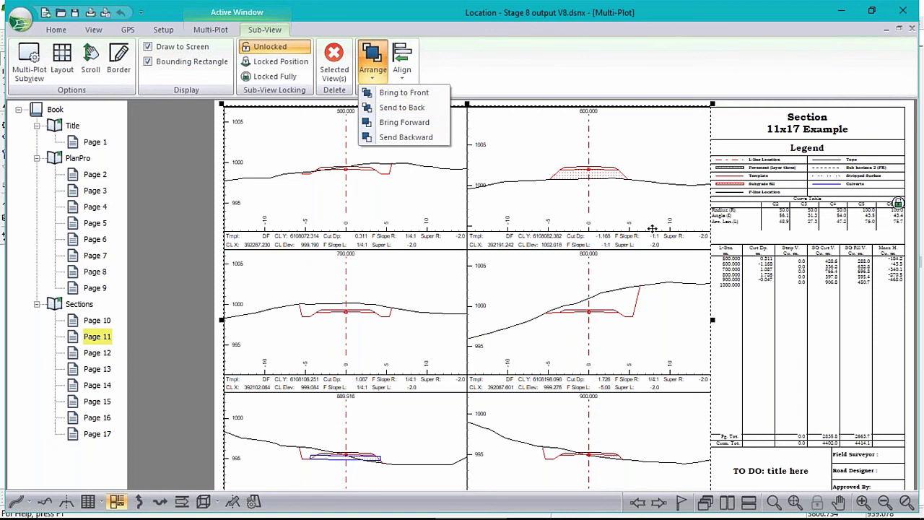
{"action": "left_click", "coordinate": [812, 321]}
Select the "TO DO: title here" box in page 11's title block and shift it slightly.
{"action": "scroll", "coordinate": [812, 321], "scroll_direction": "down", "scroll_amount": 1}
{"action": "scroll", "coordinate": [787, 438], "scroll_direction": "down", "scroll_amount": 1}
{"action": "middle_click_drag", "start_coordinate": [787, 439], "coordinate": [653, 309]}
{"action": "left_click", "coordinate": [650, 306]}
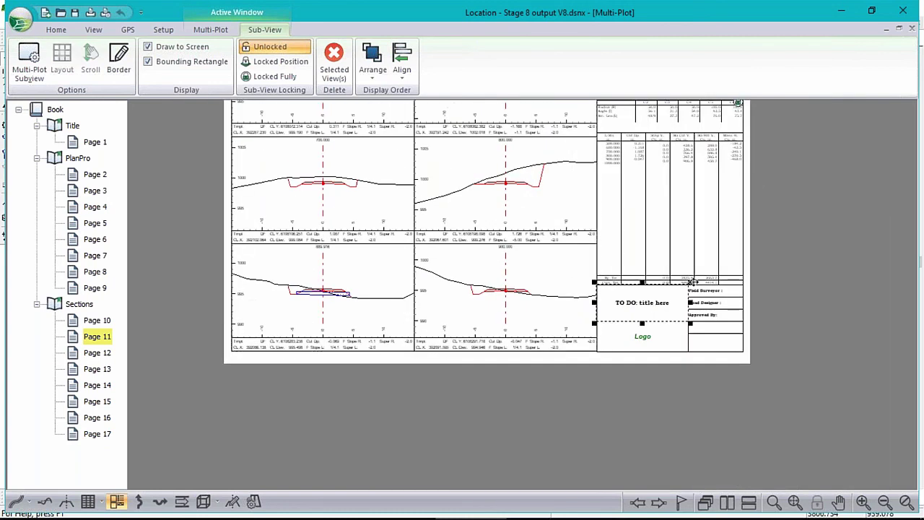
{"action": "left_click", "coordinate": [805, 280]}
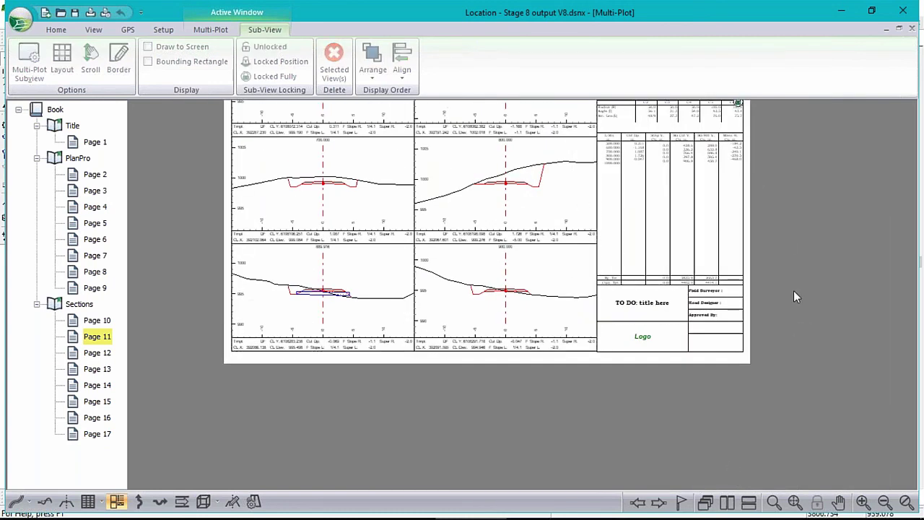
{"action": "left_click", "coordinate": [663, 303]}
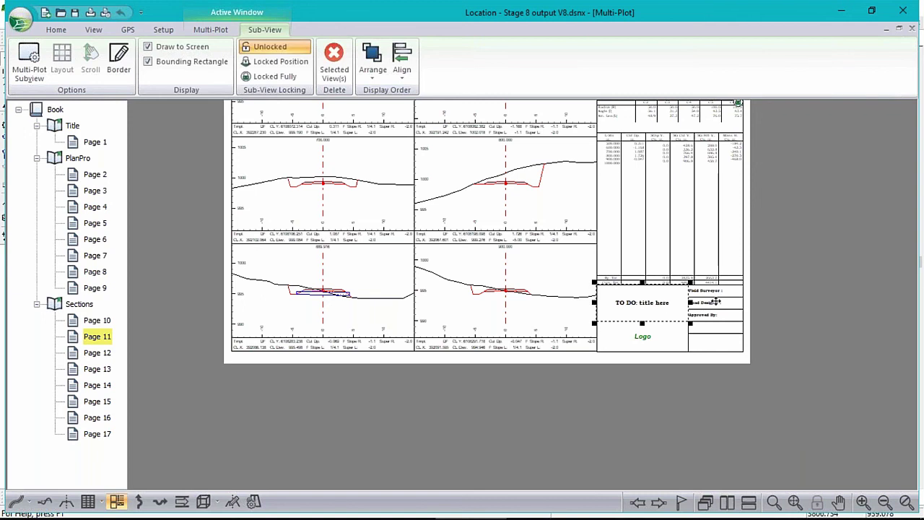
{"action": "left_click", "coordinate": [675, 339]}
{"action": "left_click", "coordinate": [656, 309]}
{"action": "double_click", "coordinate": [648, 301]}
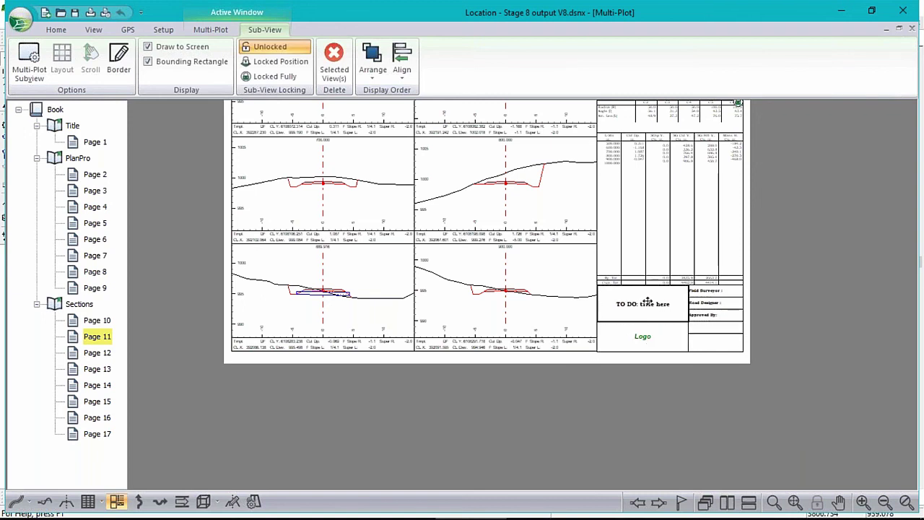
{"action": "left_click", "coordinate": [652, 306]}
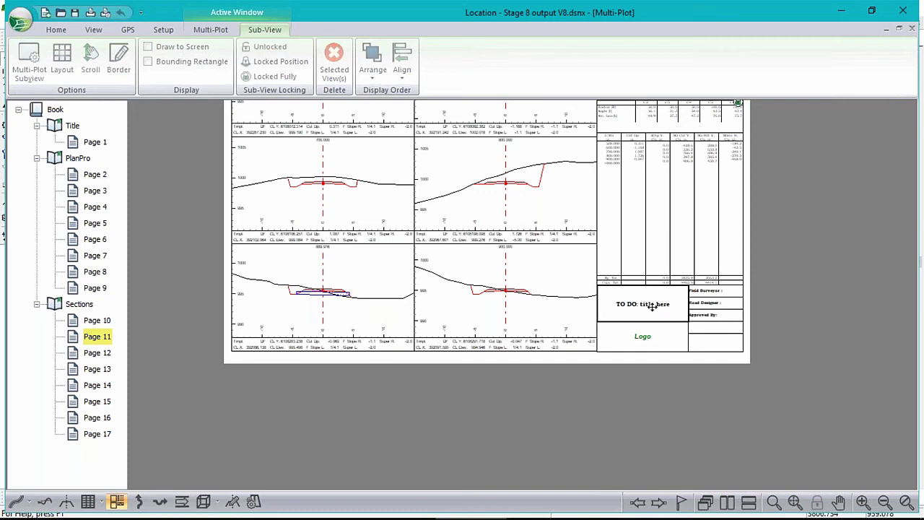
{"action": "left_click", "coordinate": [652, 306]}
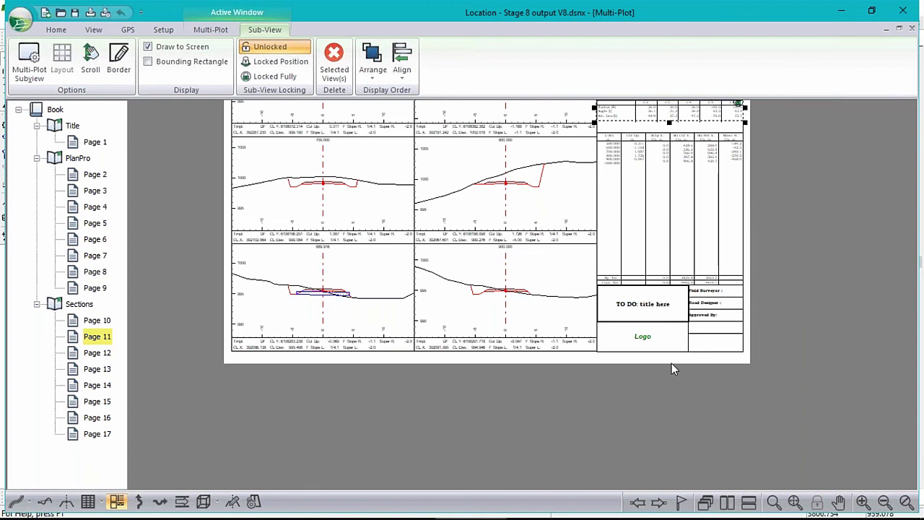
Select the individual boxes of the title block in turn, ending with the empty box below the approval rows.
{"action": "left_click", "coordinate": [671, 331]}
{"action": "left_click", "coordinate": [650, 297]}
{"action": "left_click", "coordinate": [730, 312]}
{"action": "left_click", "coordinate": [728, 344]}
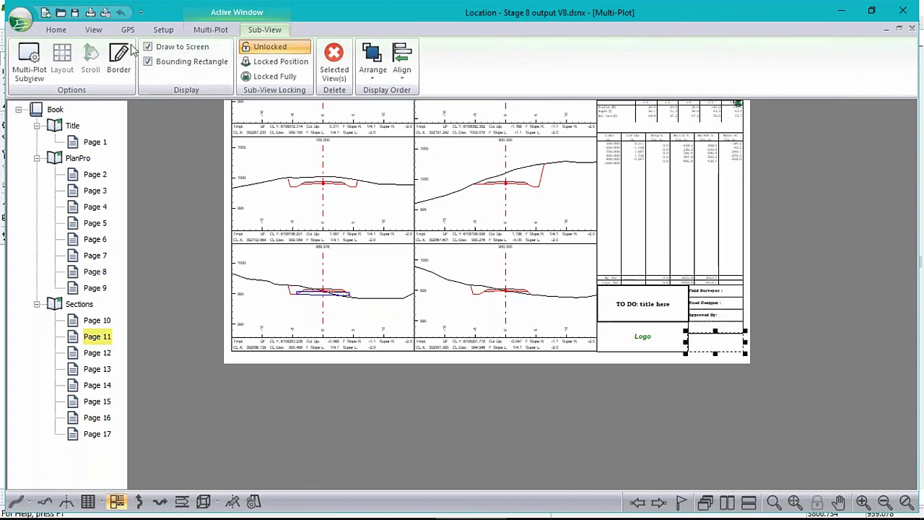
Add an empty User Defined rectangle sub-view over the lower cross sections and title block, accepting its default options.
{"action": "right_click", "coordinate": [400, 204]}
{"action": "mouse_move", "coordinate": [437, 243]}
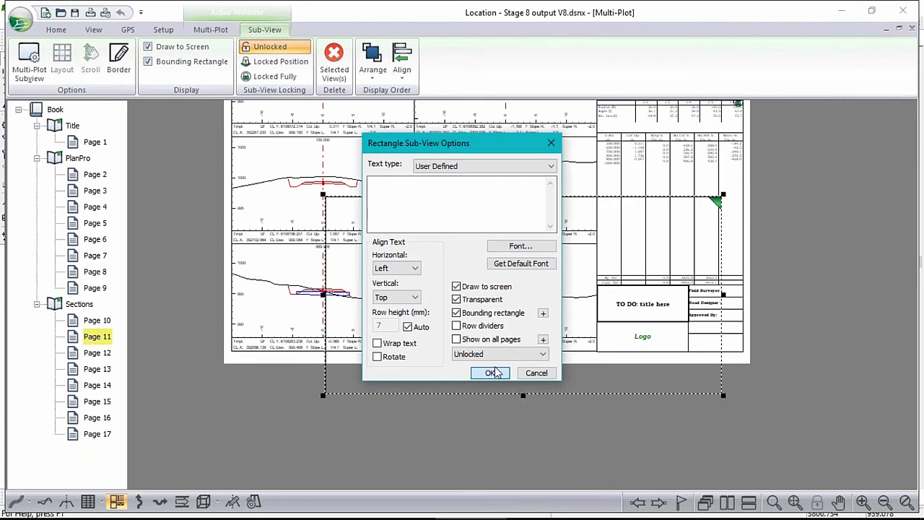
{"action": "left_click", "coordinate": [423, 195]}
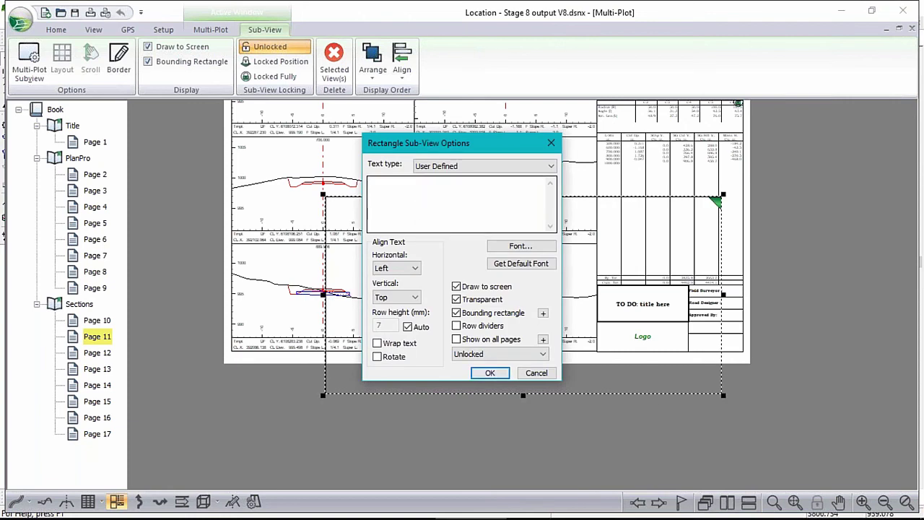
{"action": "left_click", "coordinate": [490, 372]}
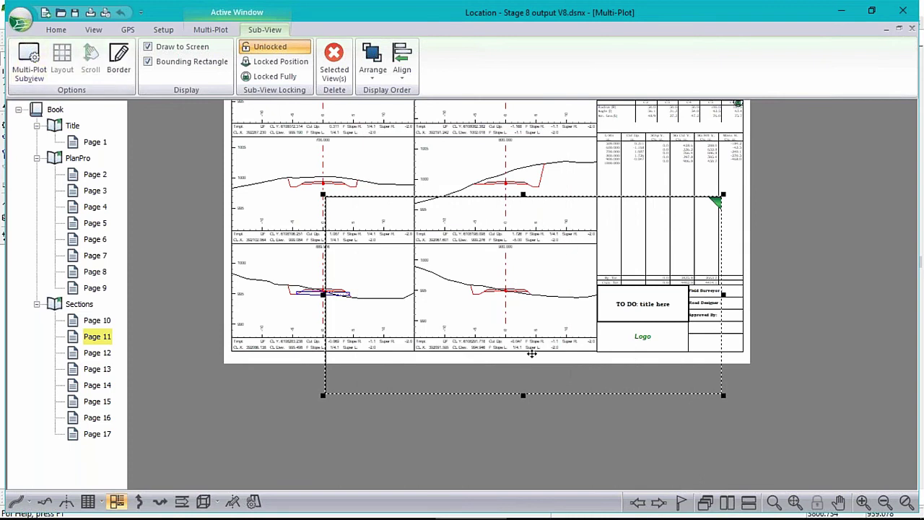
Set the new rectangle sub-view's border to line type 6 - thick (heavy) in blue on all four sides.
{"action": "left_click", "coordinate": [120, 64]}
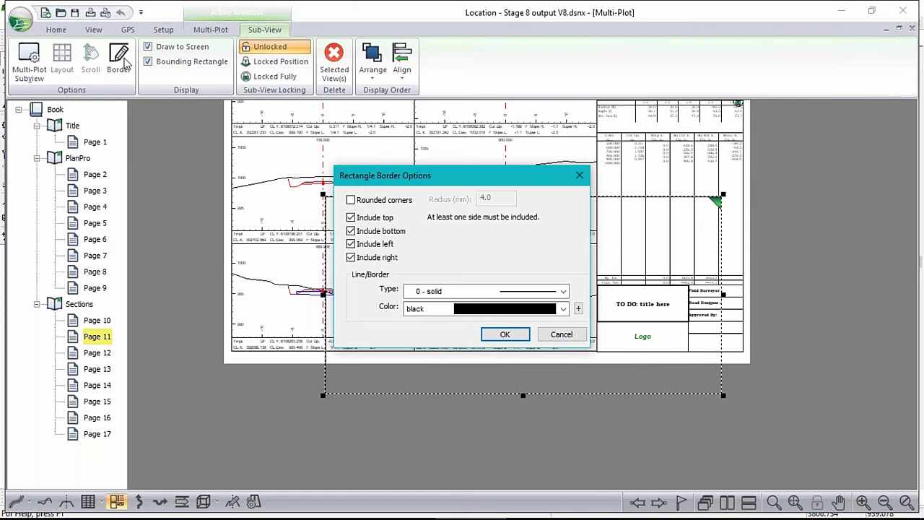
{"action": "left_click", "coordinate": [559, 291]}
{"action": "left_click", "coordinate": [536, 371]}
{"action": "left_click", "coordinate": [564, 309]}
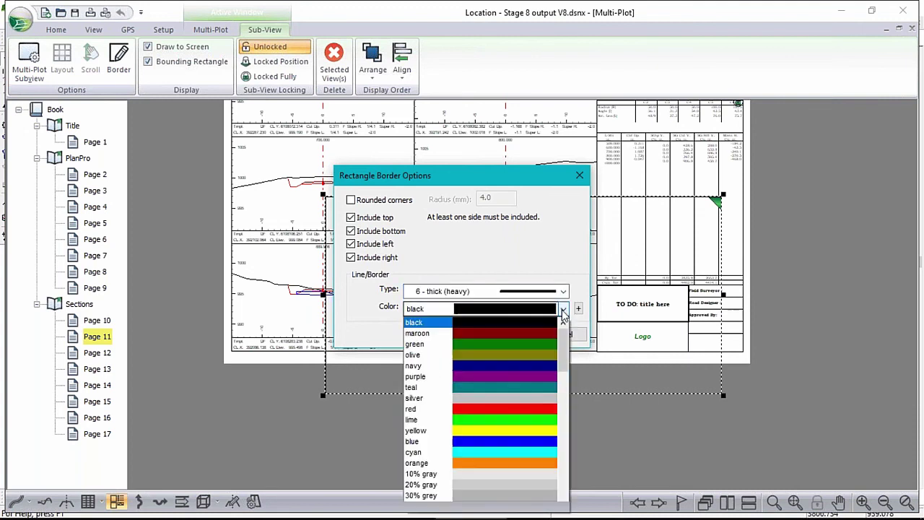
{"action": "left_click", "coordinate": [518, 437]}
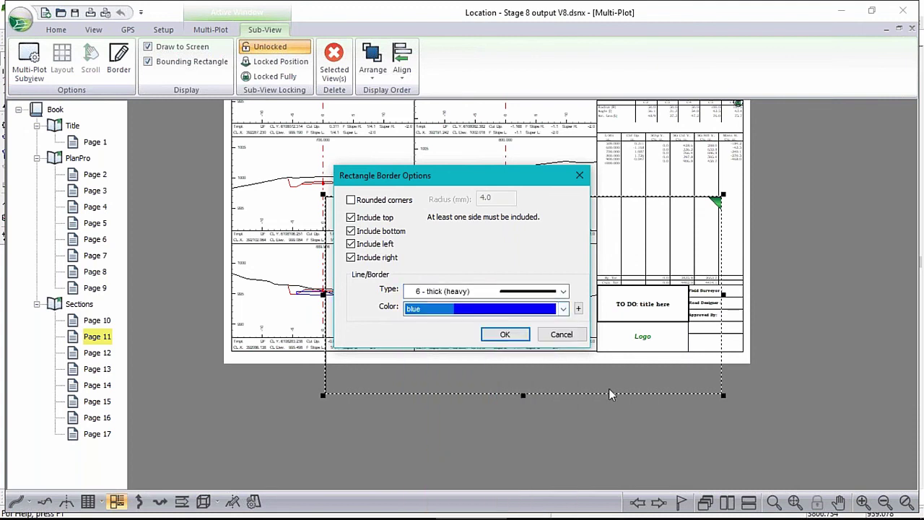
{"action": "left_click", "coordinate": [509, 335]}
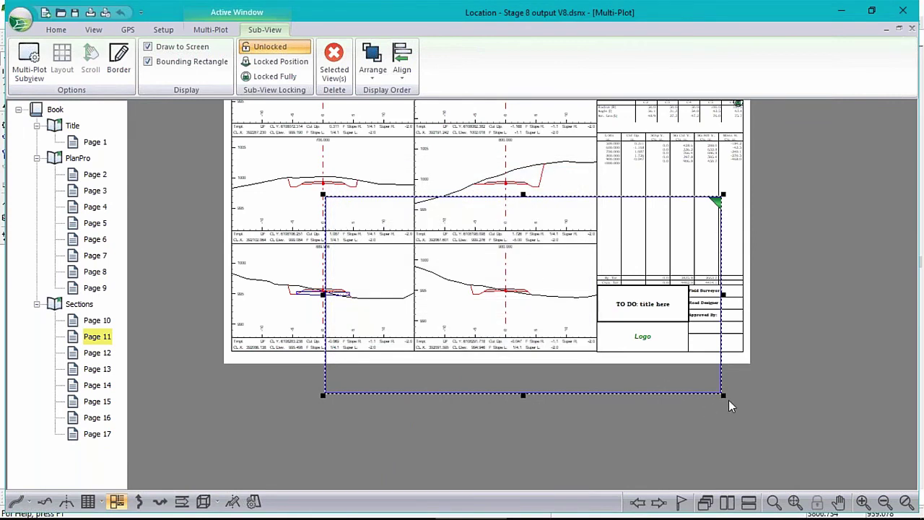
Move and resize the blue-bordered rectangle so that it closely frames page 11's title block.
{"action": "left_click_drag", "start_coordinate": [594, 286], "coordinate": [579, 324]}
{"action": "left_click_drag", "start_coordinate": [406, 215], "coordinate": [571, 244]}
{"action": "left_click_drag", "start_coordinate": [489, 226], "coordinate": [609, 261]}
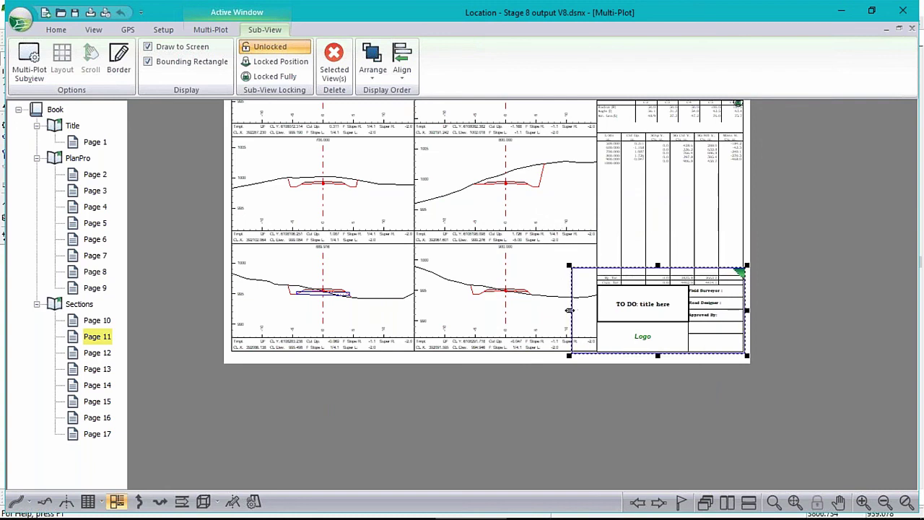
{"action": "left_click_drag", "start_coordinate": [578, 311], "coordinate": [600, 310]}
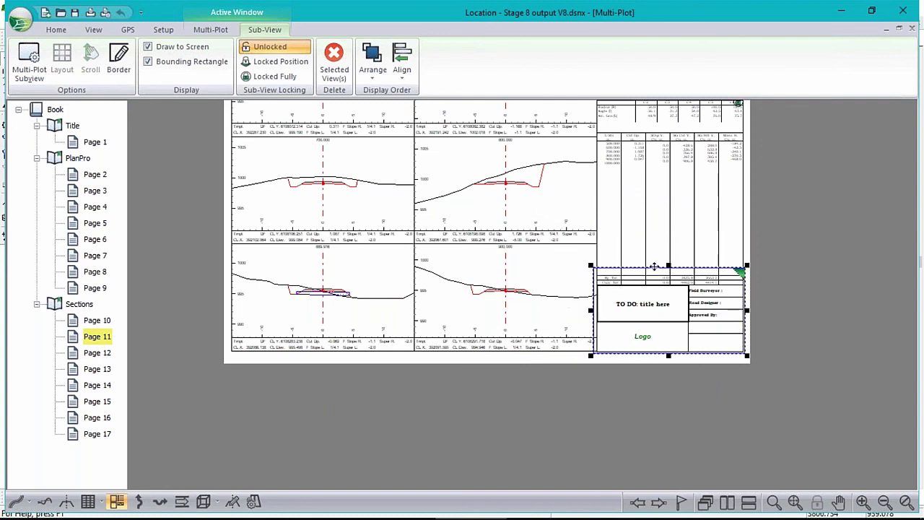
{"action": "left_click_drag", "start_coordinate": [669, 267], "coordinate": [669, 276]}
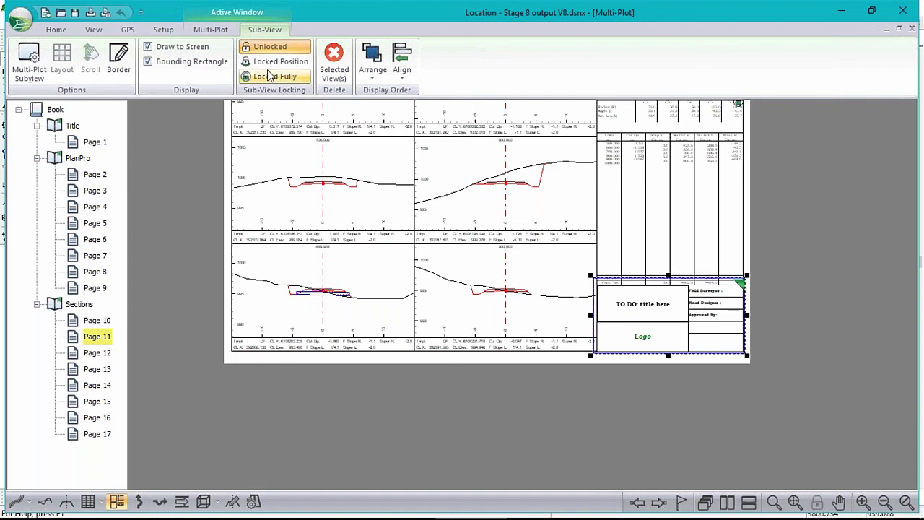
Enable editing of locked items on page 11 and select the "TO DO: title here" box inside the blue frame.
{"action": "left_click", "coordinate": [211, 30]}
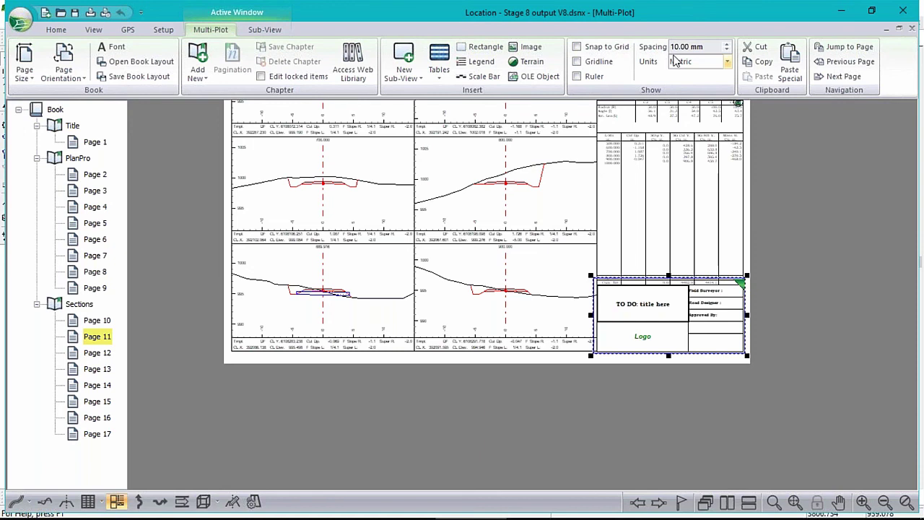
{"action": "left_click", "coordinate": [754, 319]}
{"action": "scroll", "coordinate": [659, 309], "scroll_direction": "up", "scroll_amount": 3}
{"action": "left_click", "coordinate": [630, 299]}
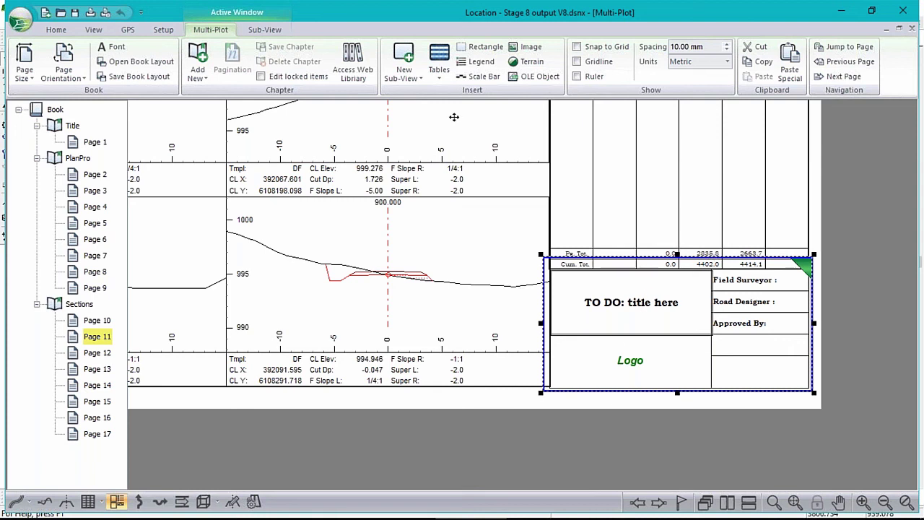
{"action": "left_click", "coordinate": [272, 76]}
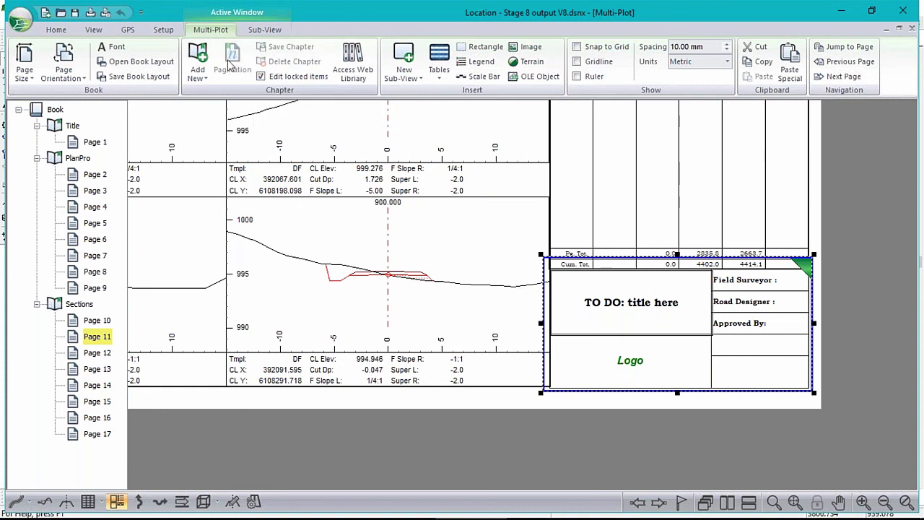
{"action": "left_click", "coordinate": [722, 314]}
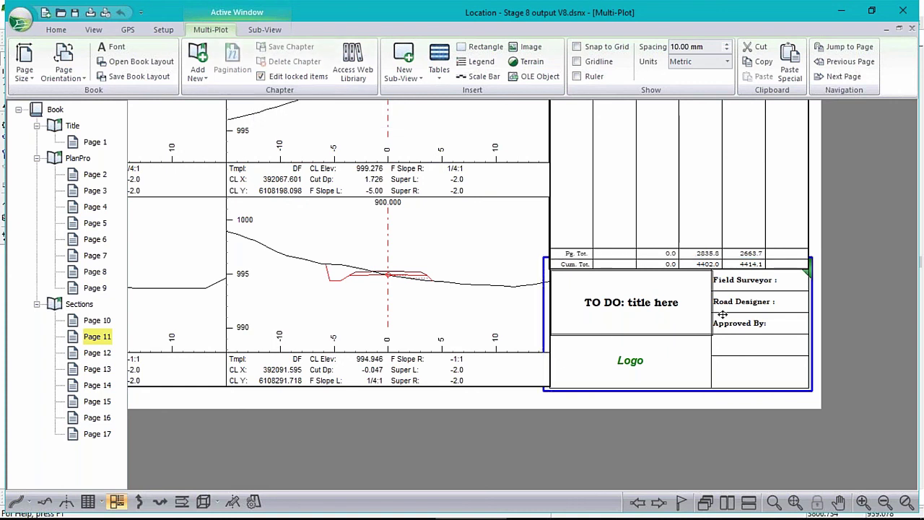
{"action": "left_click", "coordinate": [647, 298]}
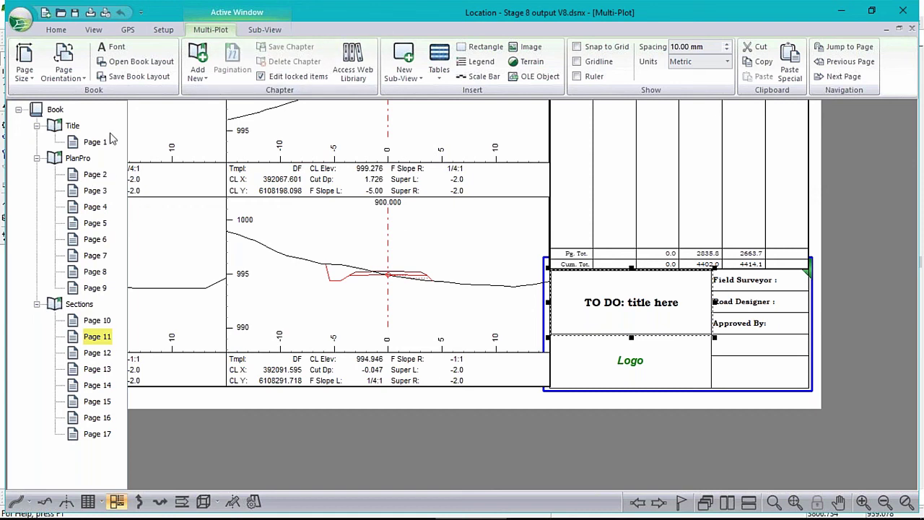
Display the PlanPro chapter layout and view the Profile and Plan windows before returning to the Multi-Plot.
{"action": "left_click", "coordinate": [77, 306]}
{"action": "left_click", "coordinate": [78, 158]}
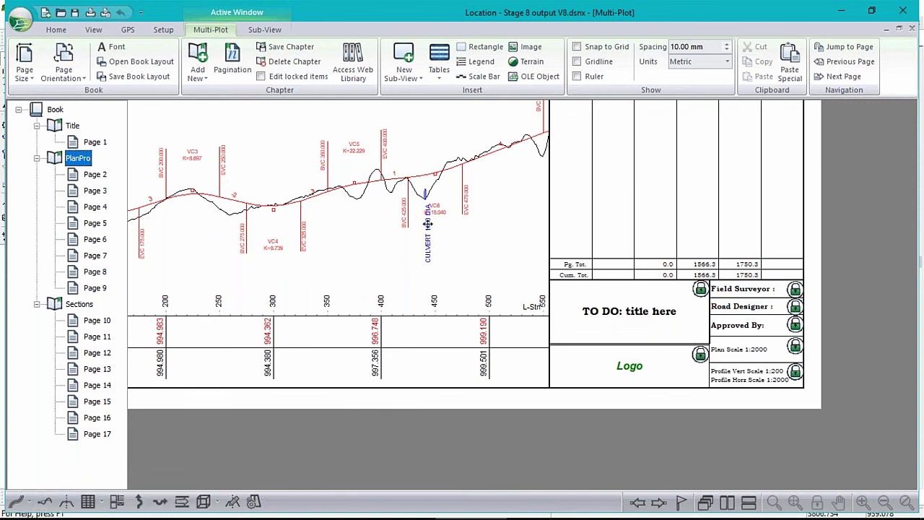
{"action": "left_click", "coordinate": [44, 502]}
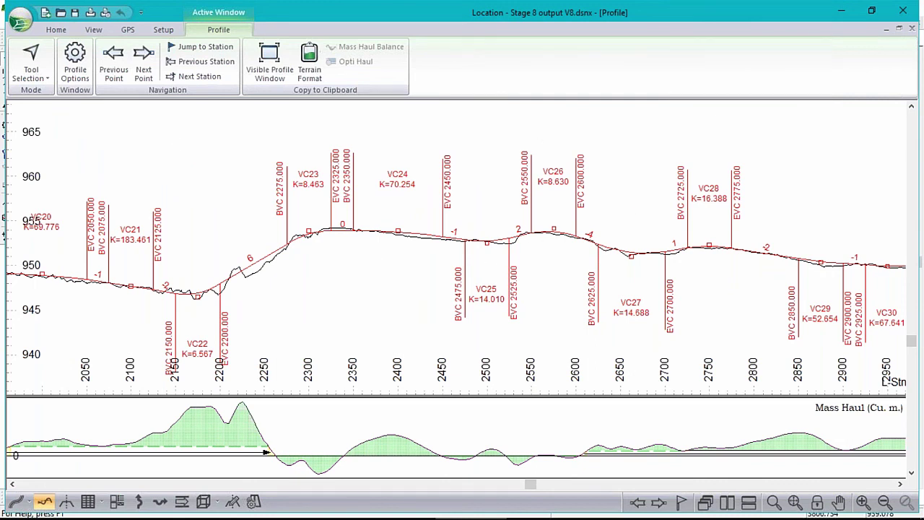
{"action": "left_click", "coordinate": [16, 503]}
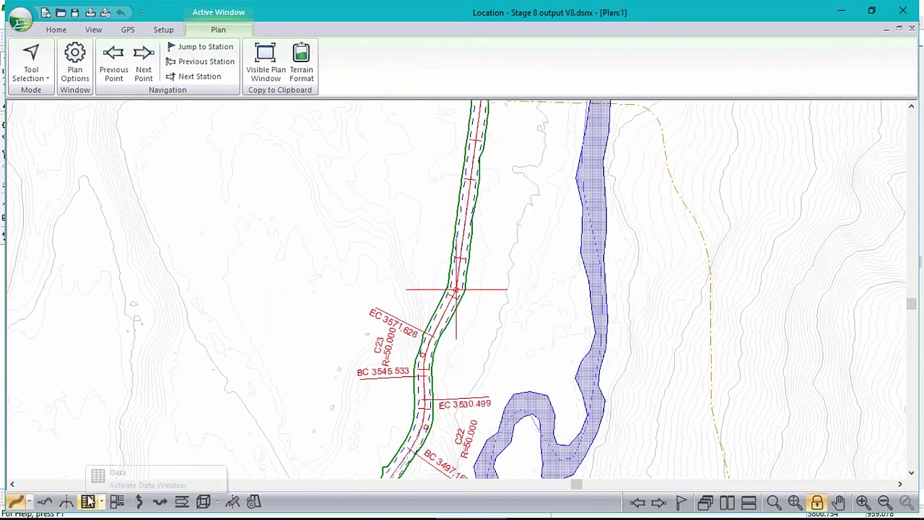
{"action": "left_click", "coordinate": [117, 502]}
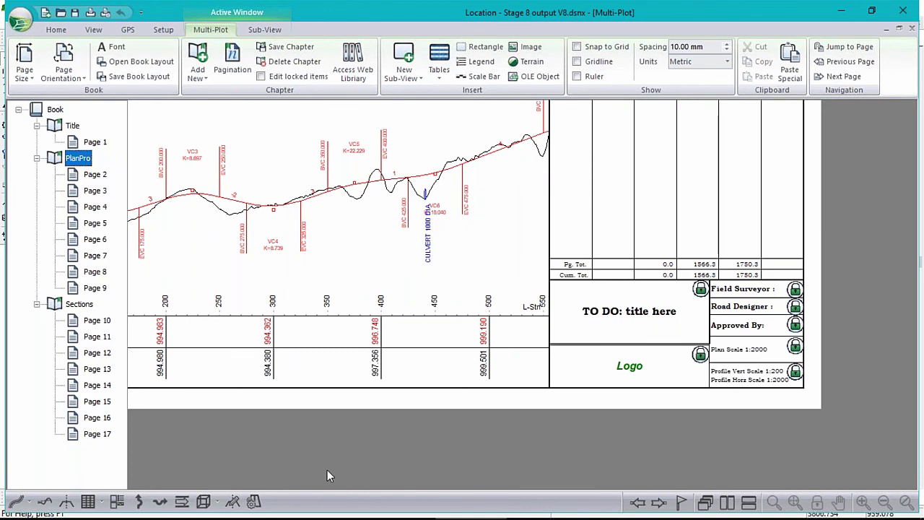
View the template files offered for opening a book layout and saving the PlanPro chapter, without loading or saving any.
{"action": "left_click", "coordinate": [137, 61]}
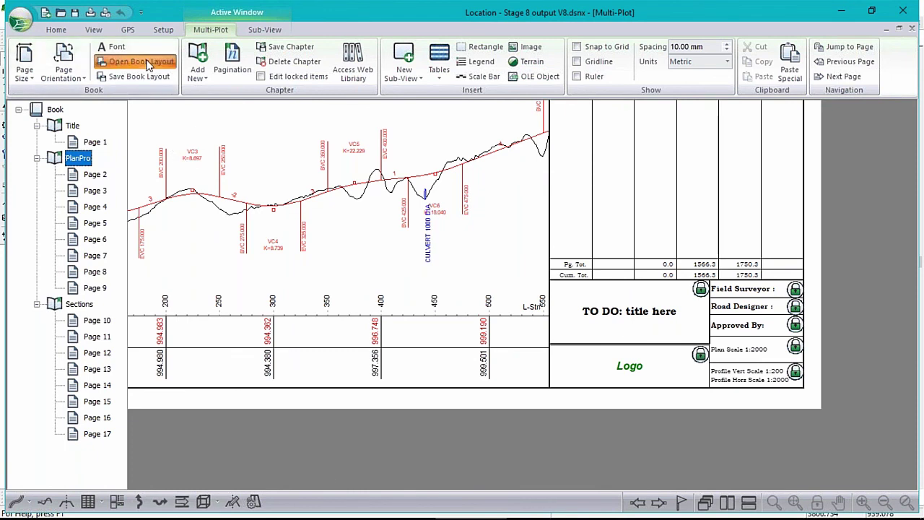
{"action": "left_click", "coordinate": [517, 305]}
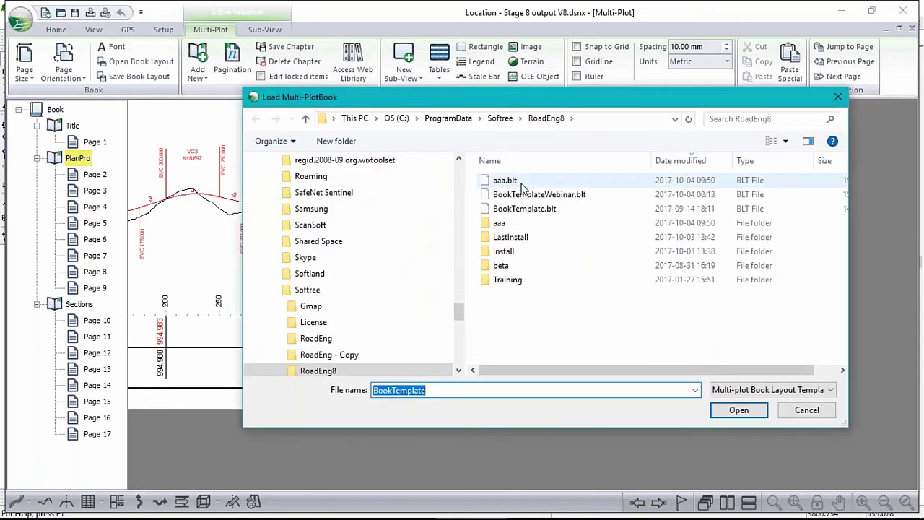
{"action": "left_click", "coordinate": [739, 409]}
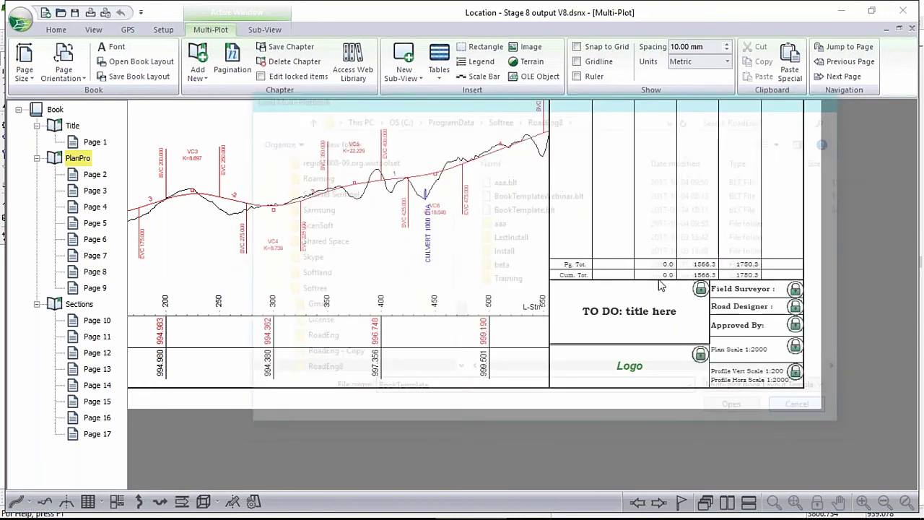
{"action": "left_click", "coordinate": [288, 47]}
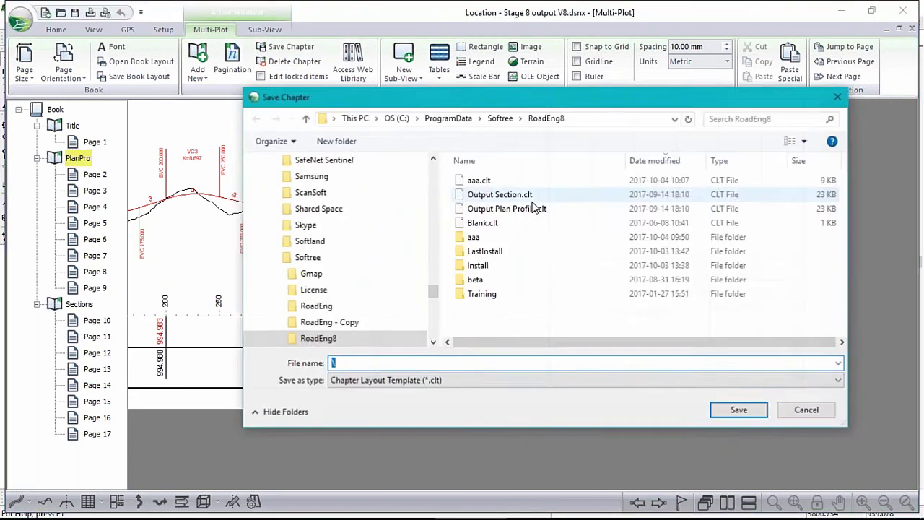
{"action": "left_click", "coordinate": [812, 413]}
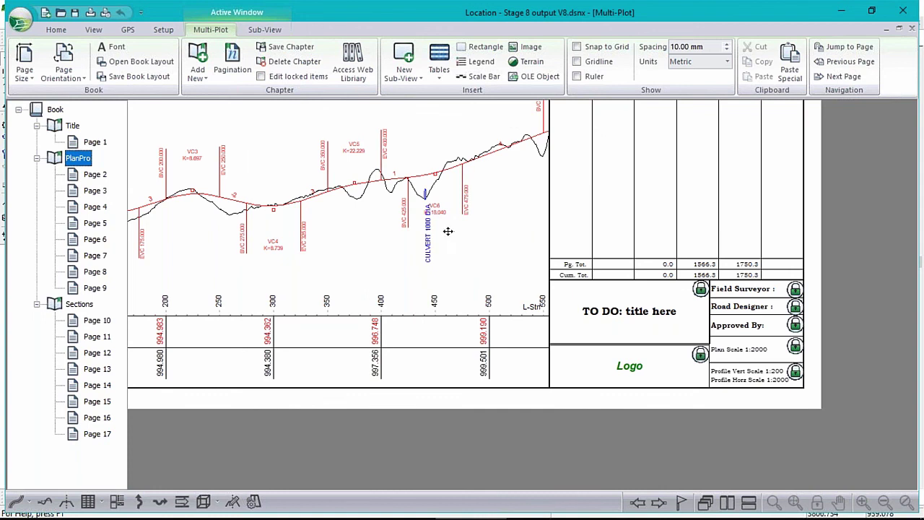
Shift the terrain image on title page 1 down towards the page's left edge and apply an Align option to it.
{"action": "scroll", "coordinate": [427, 233], "scroll_direction": "down", "scroll_amount": 4}
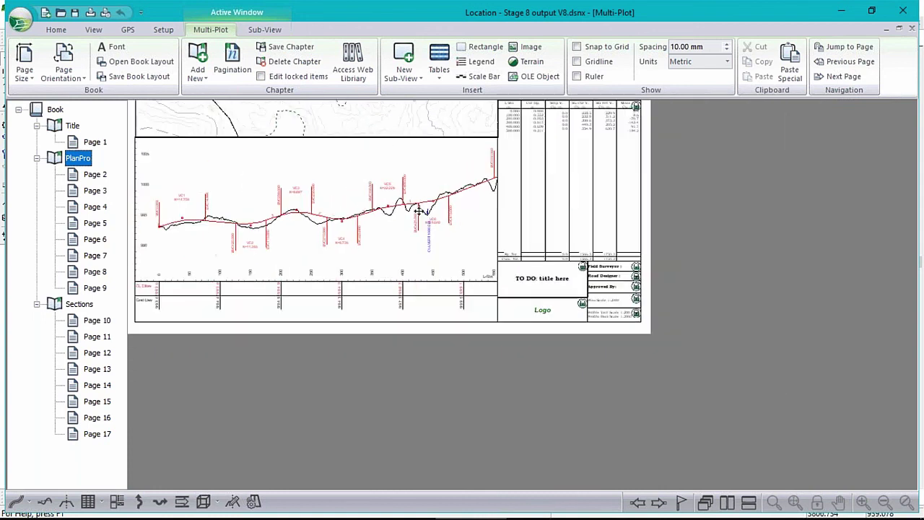
{"action": "left_click", "coordinate": [95, 142]}
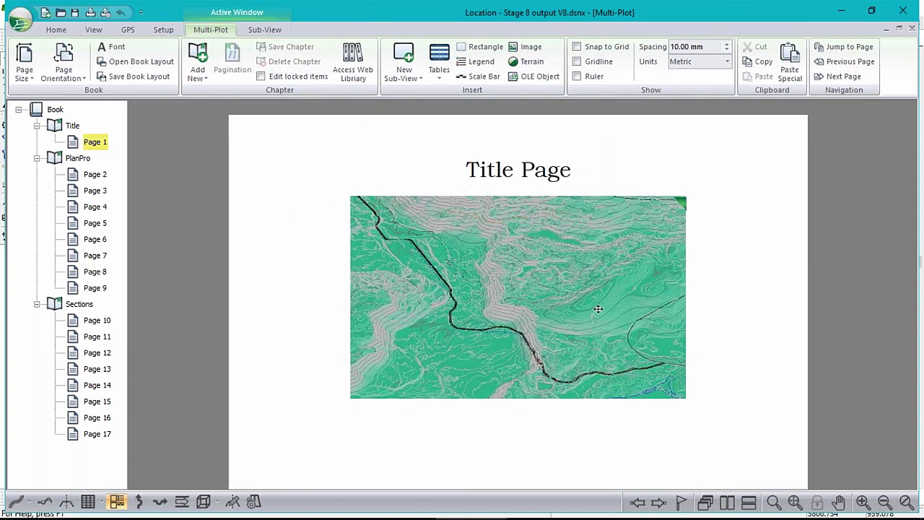
{"action": "mouse_move", "coordinate": [555, 267]}
{"action": "left_mouse_down"}
{"action": "mouse_move", "coordinate": [447, 319]}
{"action": "mouse_move", "coordinate": [457, 332]}
{"action": "left_mouse_up"}
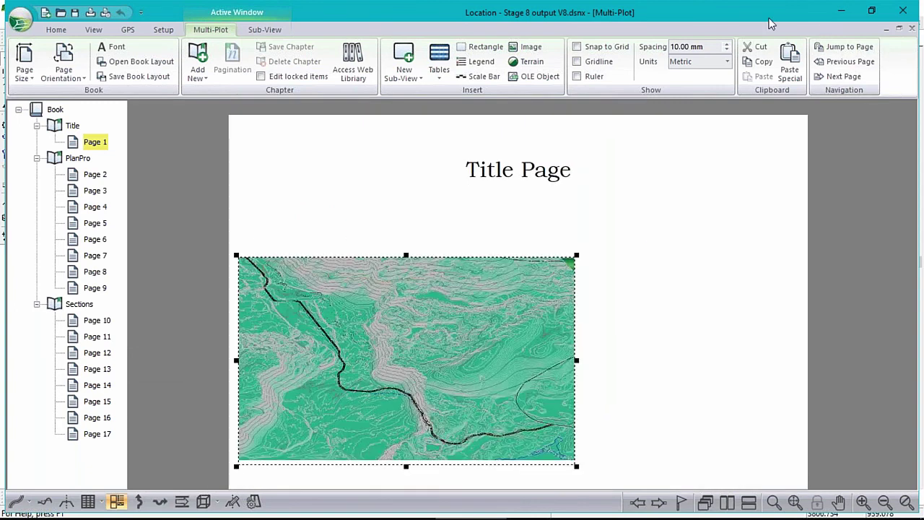
{"action": "left_click", "coordinate": [265, 30]}
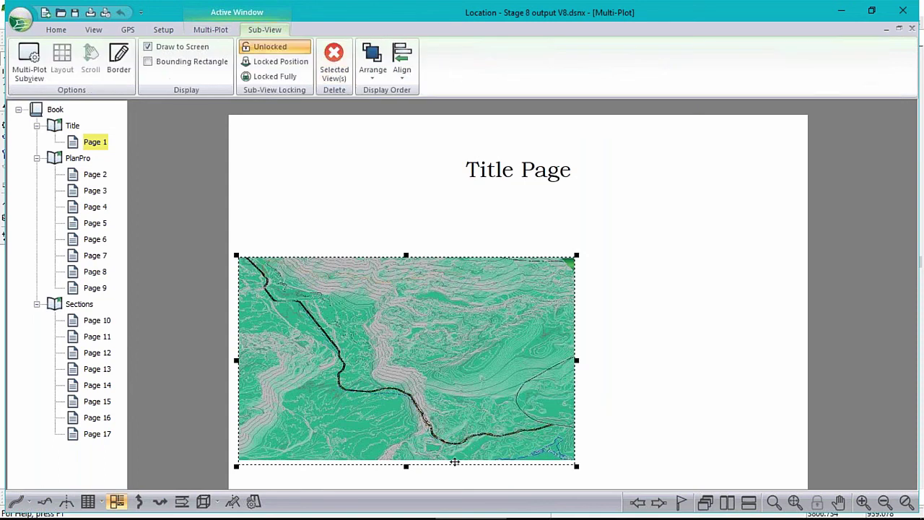
{"action": "left_click", "coordinate": [402, 58]}
{"action": "left_click", "coordinate": [424, 106]}
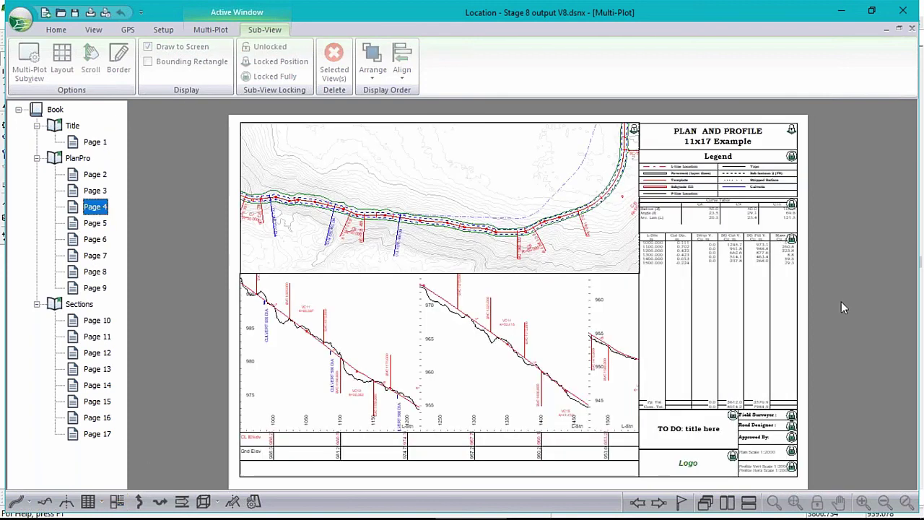
Enable editing of locked items on page 4, then move the legend past the right page edge and the curve table's frame left.
{"action": "left_click", "coordinate": [722, 179]}
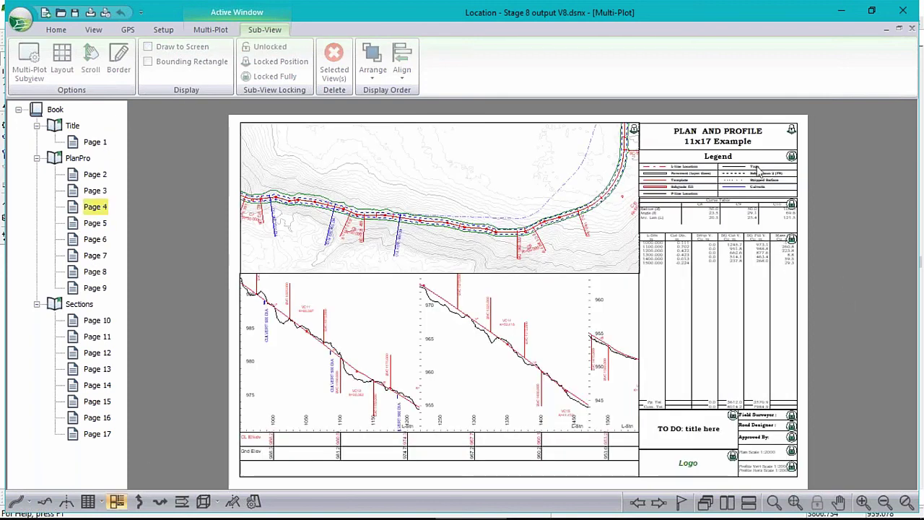
{"action": "left_click", "coordinate": [164, 32]}
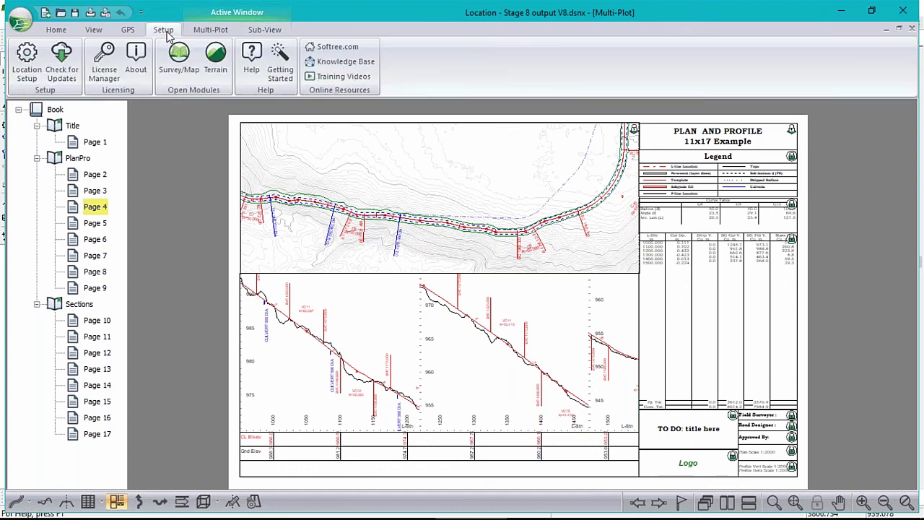
{"action": "left_click", "coordinate": [210, 30]}
{"action": "left_click", "coordinate": [288, 77]}
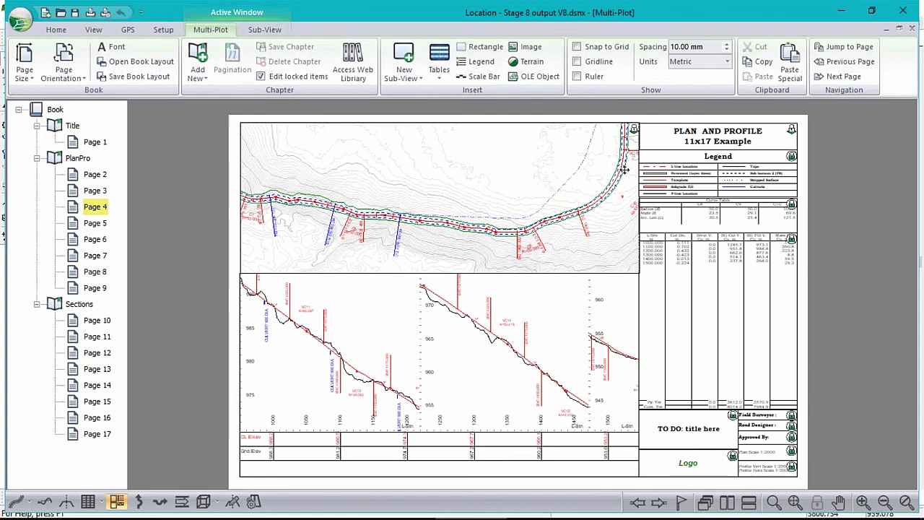
{"action": "left_click_drag", "start_coordinate": [722, 187], "coordinate": [762, 185]}
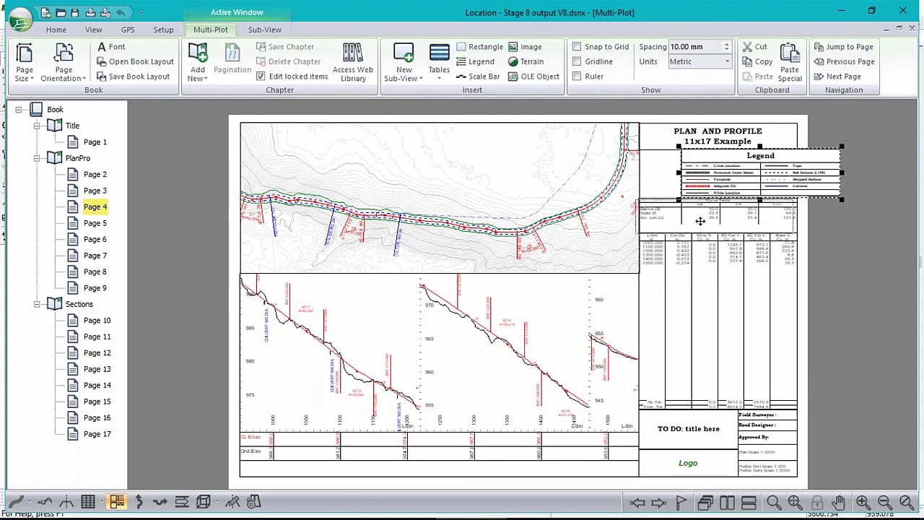
{"action": "left_click_drag", "start_coordinate": [700, 220], "coordinate": [651, 224]}
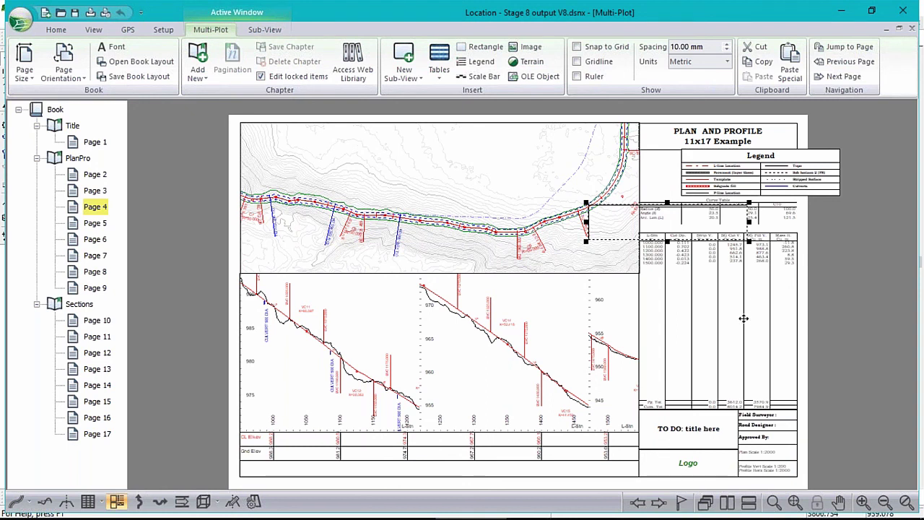
Select the legend, title, curve table and volume table sub-views in page 4's right column together with a selection window.
{"action": "left_click", "coordinate": [765, 105]}
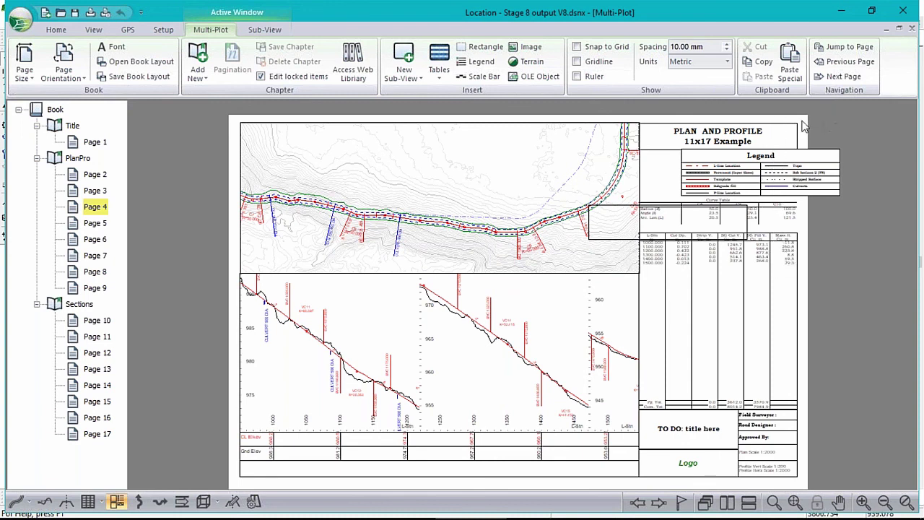
{"action": "left_click", "coordinate": [585, 427]}
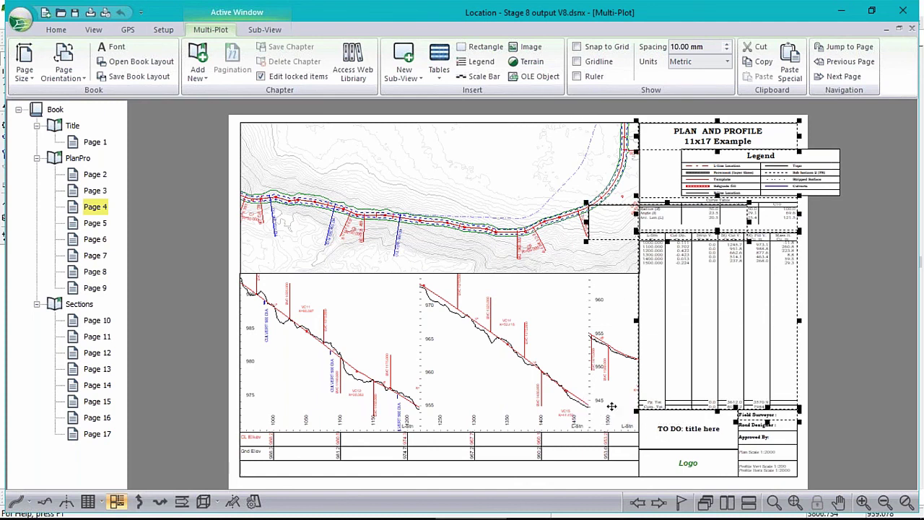
{"action": "left_click", "coordinate": [814, 166]}
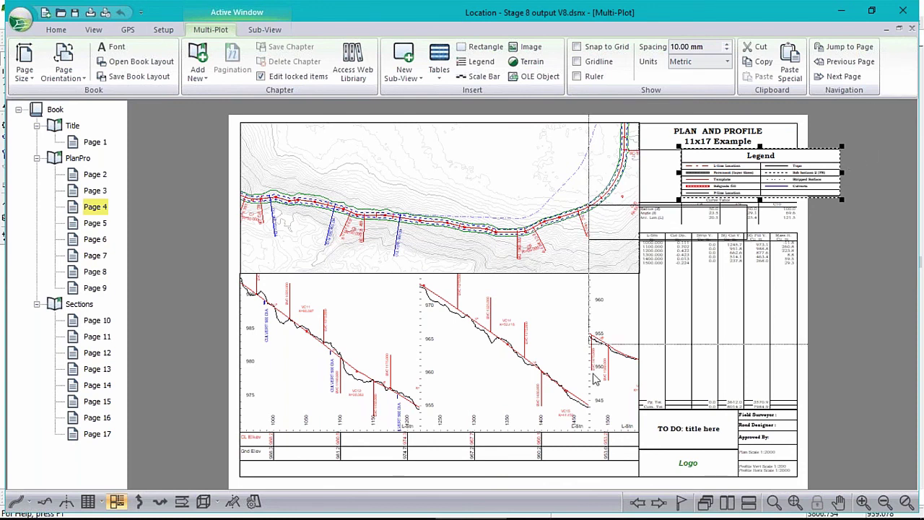
{"action": "left_click_drag", "start_coordinate": [598, 425], "coordinate": [579, 426]}
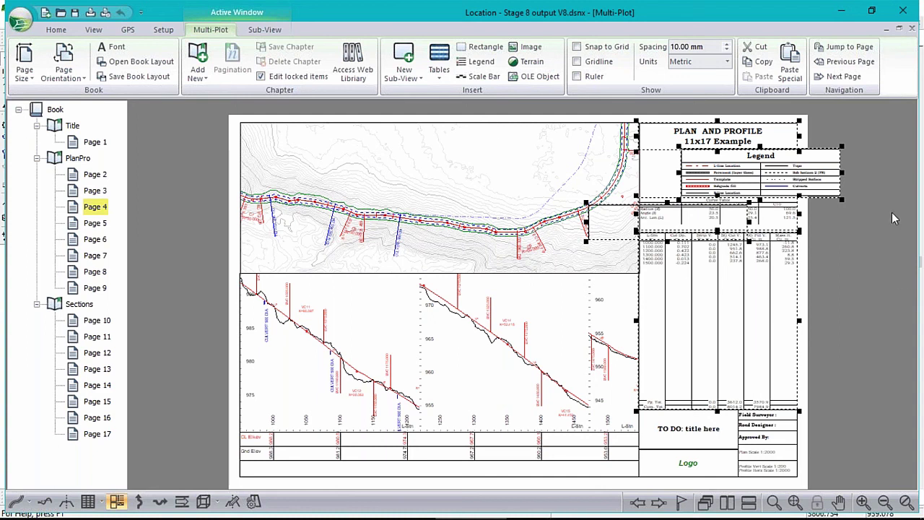
Align the selected sub-views on page 4 to the left and move them together back into the page's right column.
{"action": "left_click", "coordinate": [264, 30]}
{"action": "left_click", "coordinate": [402, 62]}
{"action": "left_click", "coordinate": [426, 93]}
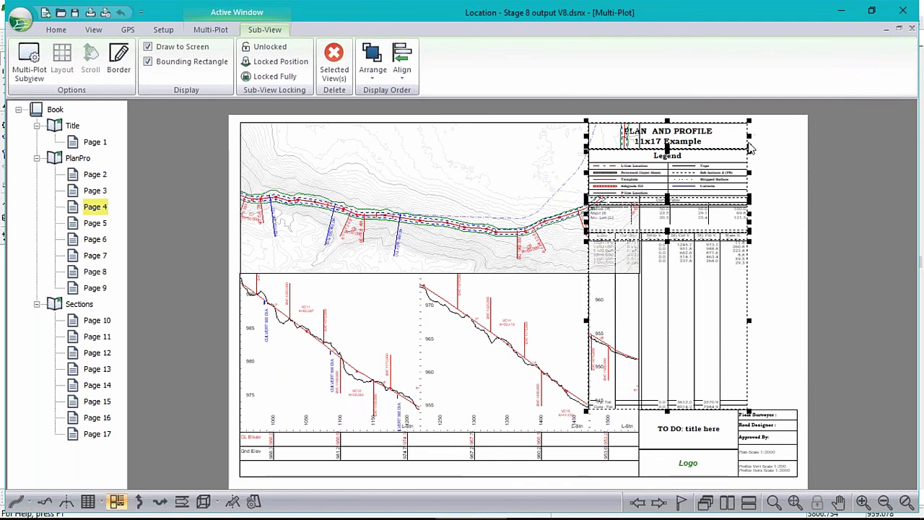
{"action": "left_click_drag", "start_coordinate": [649, 183], "coordinate": [703, 182]}
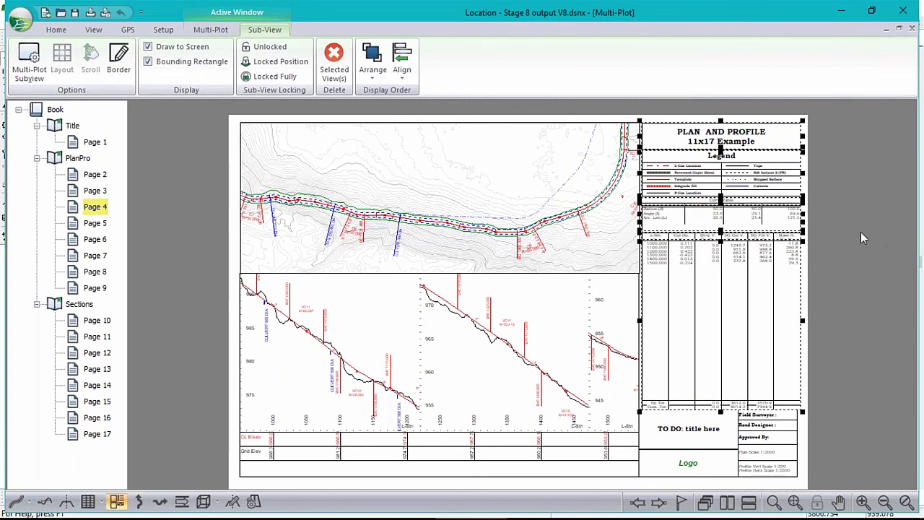
{"action": "left_click", "coordinate": [405, 66]}
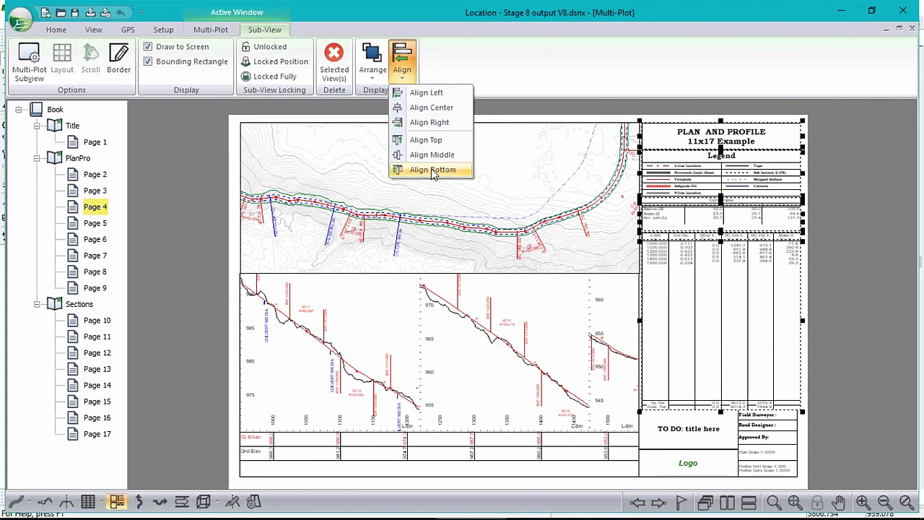
{"action": "left_click", "coordinate": [836, 228]}
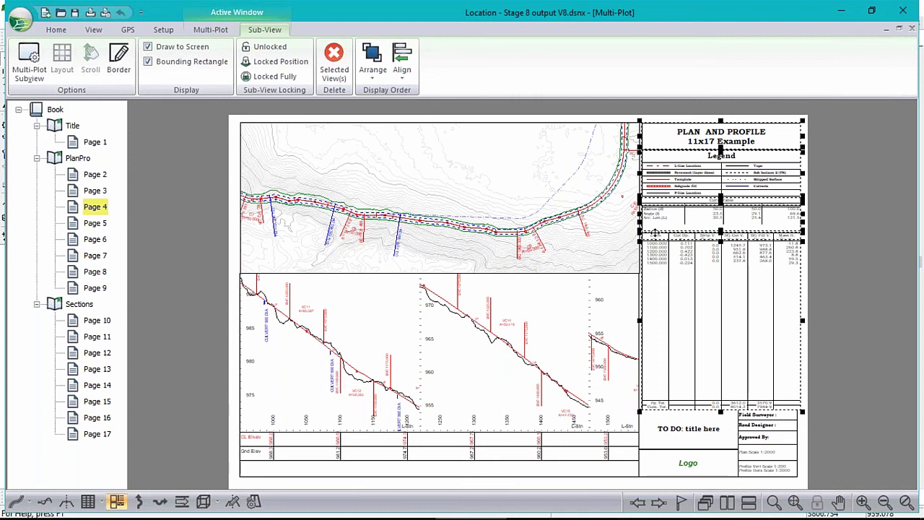
Switch to the Main folder in File Explorer, launch Excel from it, and open the recent workbook installs 8-0.xlsx.
{"action": "mouse_move", "coordinate": [361, 516]}
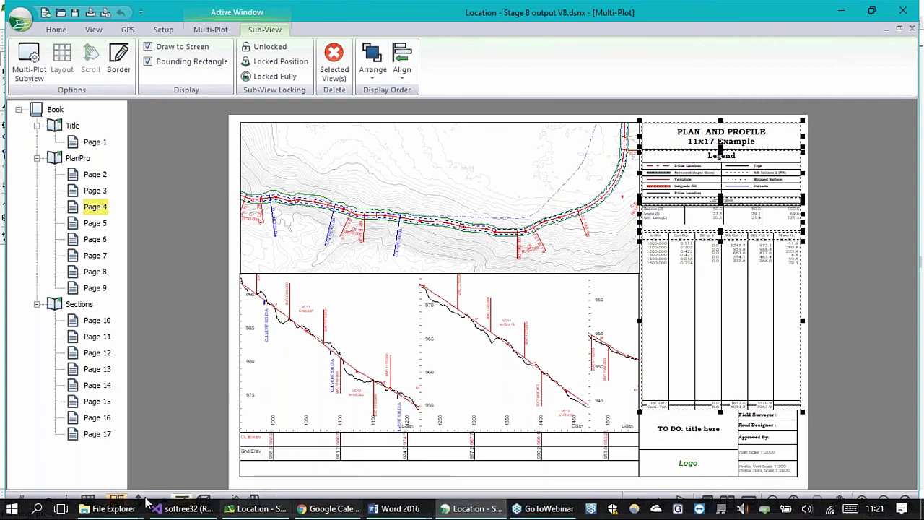
{"action": "mouse_move", "coordinate": [108, 511]}
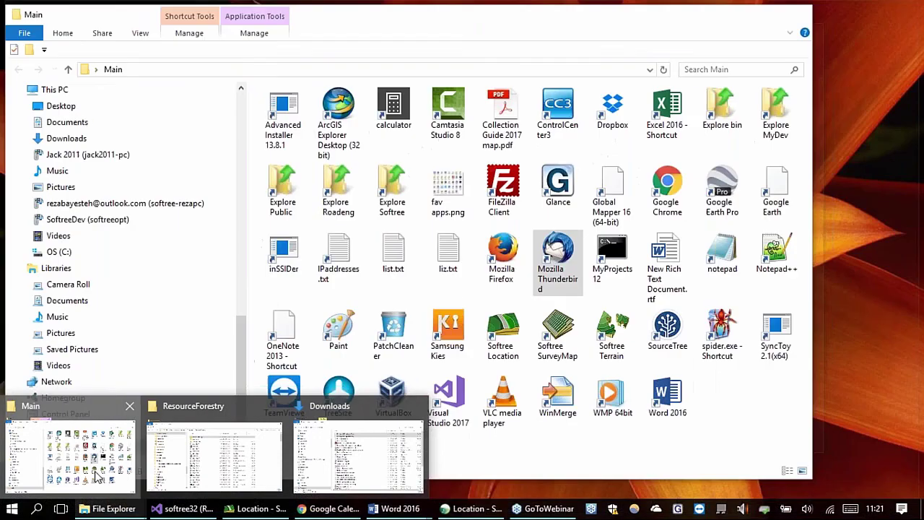
{"action": "left_click", "coordinate": [100, 476]}
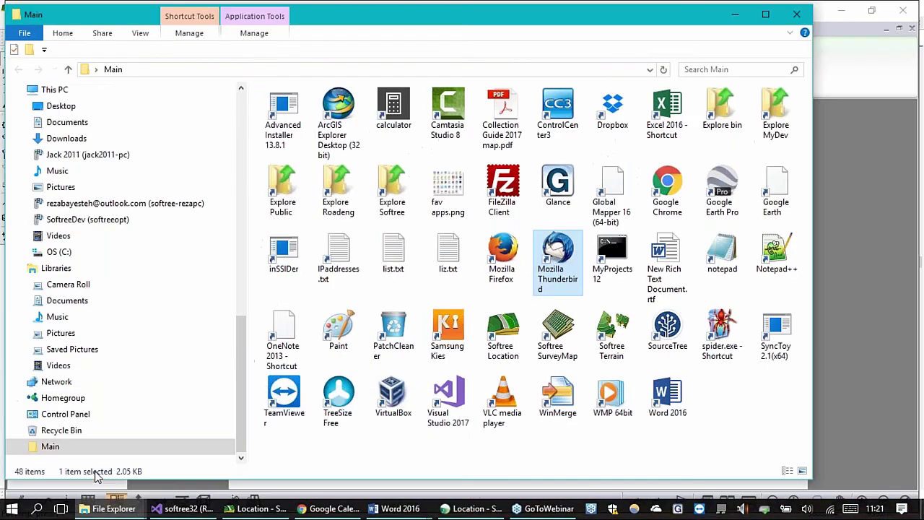
{"action": "double_click", "coordinate": [665, 116]}
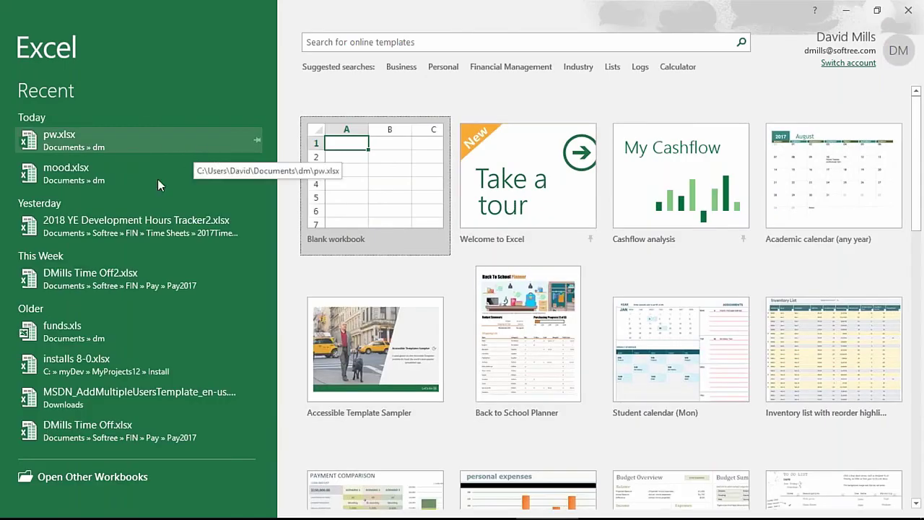
{"action": "left_click", "coordinate": [84, 365]}
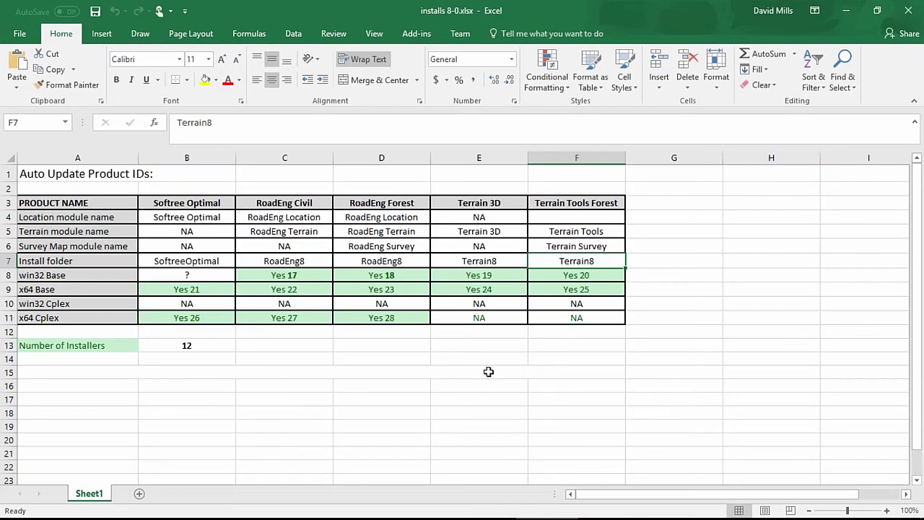
Copy cells A3:C11 of the product table, then minimise Excel and the folder window to return to Location.
{"action": "left_click", "coordinate": [21, 203]}
{"action": "left_click_drag", "start_coordinate": [224, 250], "coordinate": [244, 317], "text": "shift"}
{"action": "key", "text": "ctrl+c"}
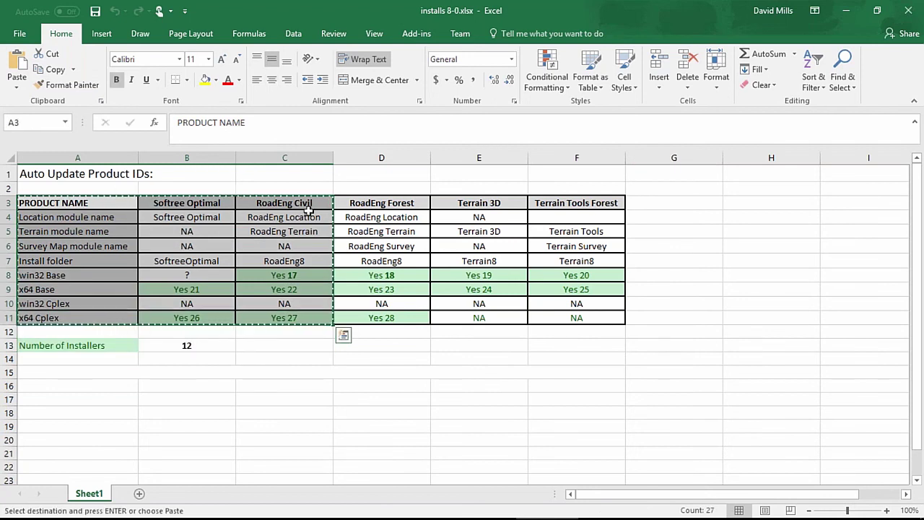
{"action": "left_click", "coordinate": [848, 15]}
{"action": "left_click", "coordinate": [848, 84]}
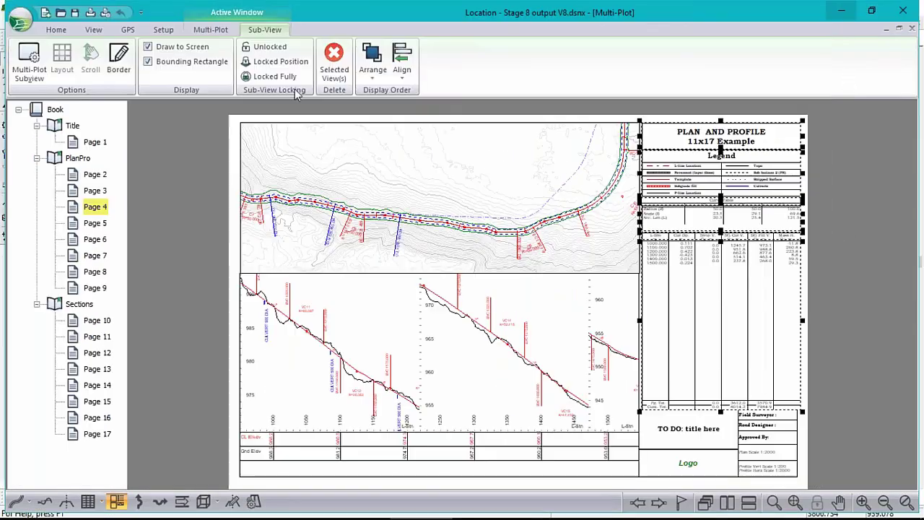
Paste the copied Excel table into the PlanPro chapter, shrink it, and place it mid-page across the plan and profile boundary.
{"action": "left_click", "coordinate": [104, 208]}
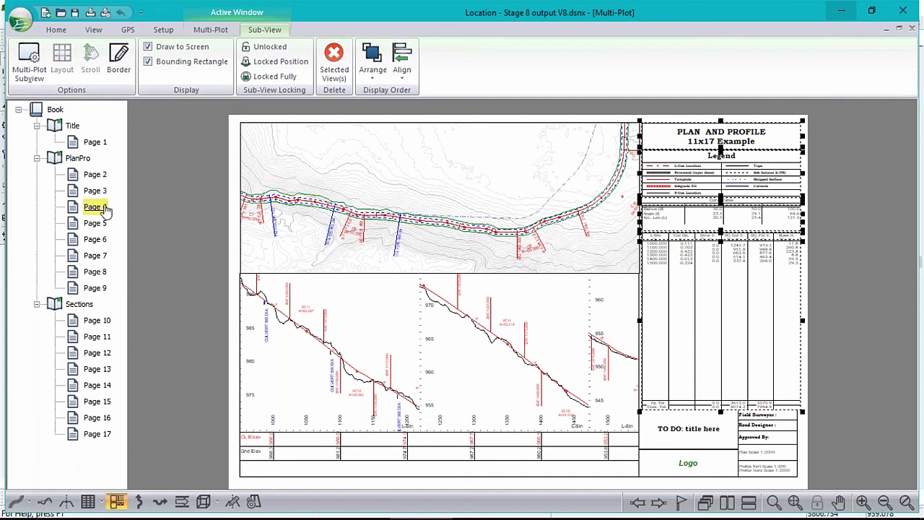
{"action": "left_click", "coordinate": [80, 158]}
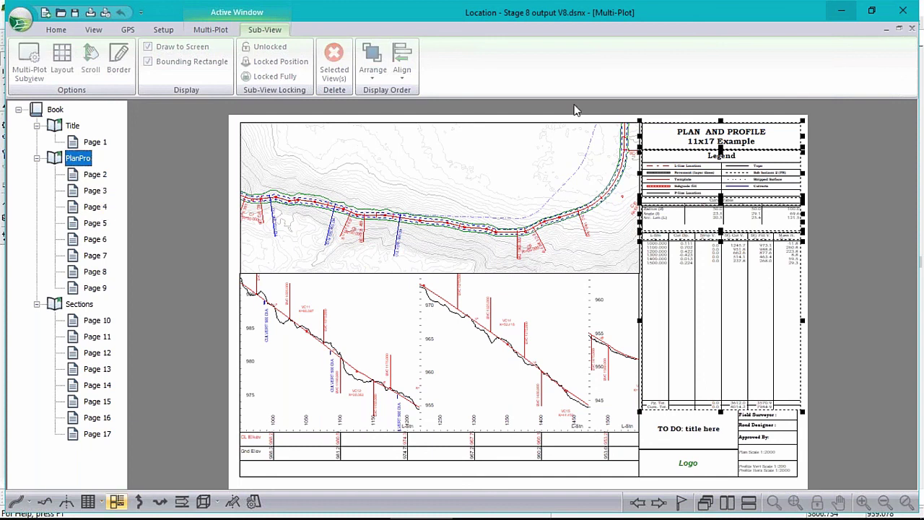
{"action": "left_click", "coordinate": [209, 29]}
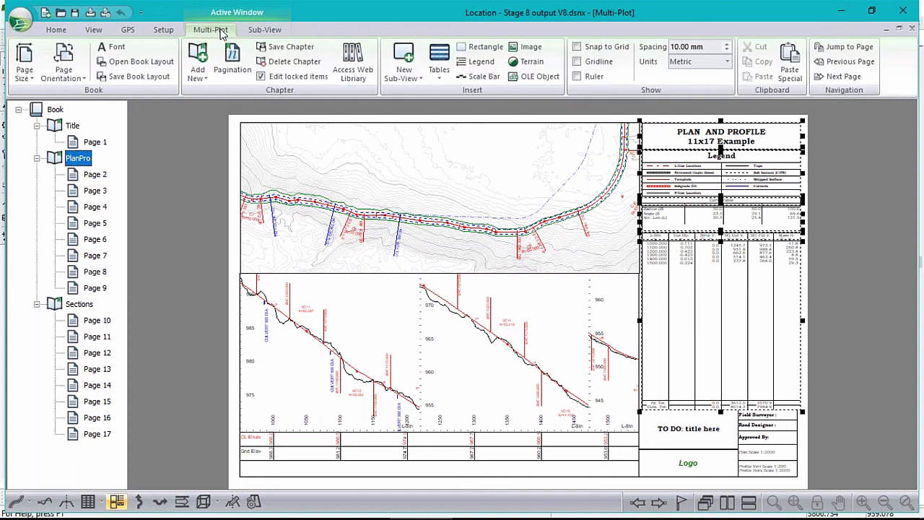
{"action": "left_click", "coordinate": [790, 65]}
{"action": "left_click_drag", "start_coordinate": [748, 372], "coordinate": [560, 285]}
{"action": "left_click_drag", "start_coordinate": [426, 207], "coordinate": [500, 250]}
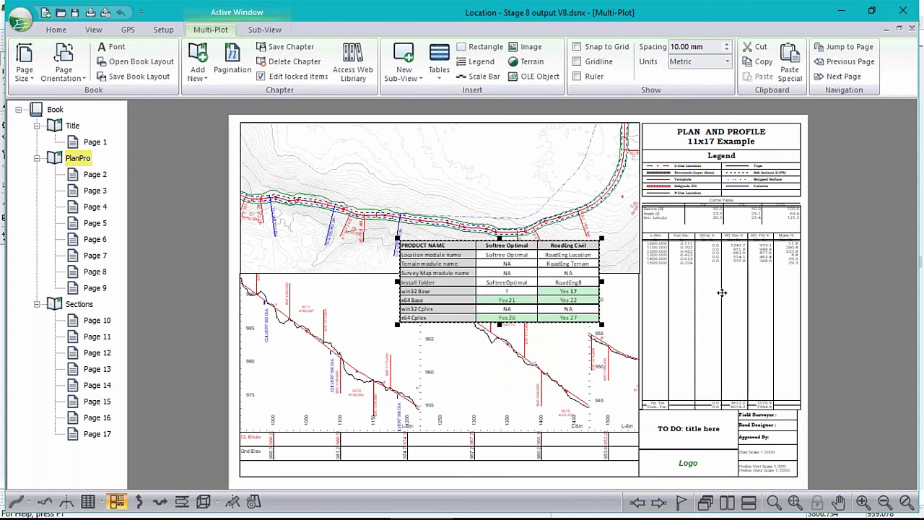
{"action": "scroll", "coordinate": [498, 282], "scroll_direction": "up", "scroll_amount": 3}
{"action": "scroll", "coordinate": [498, 282], "scroll_direction": "up", "scroll_amount": 1}
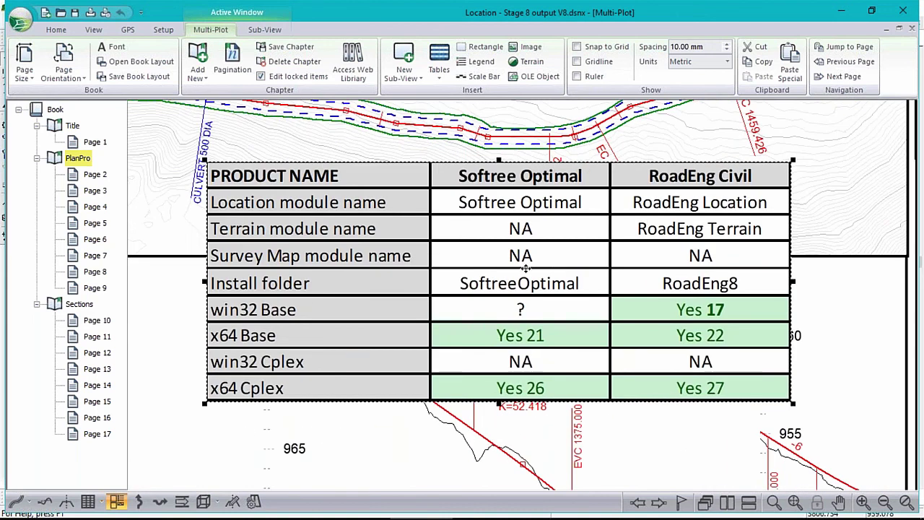
Compare the pasted table with its source range in the Excel workbook, then delete it from the PlanPro page.
{"action": "mouse_move", "coordinate": [554, 509]}
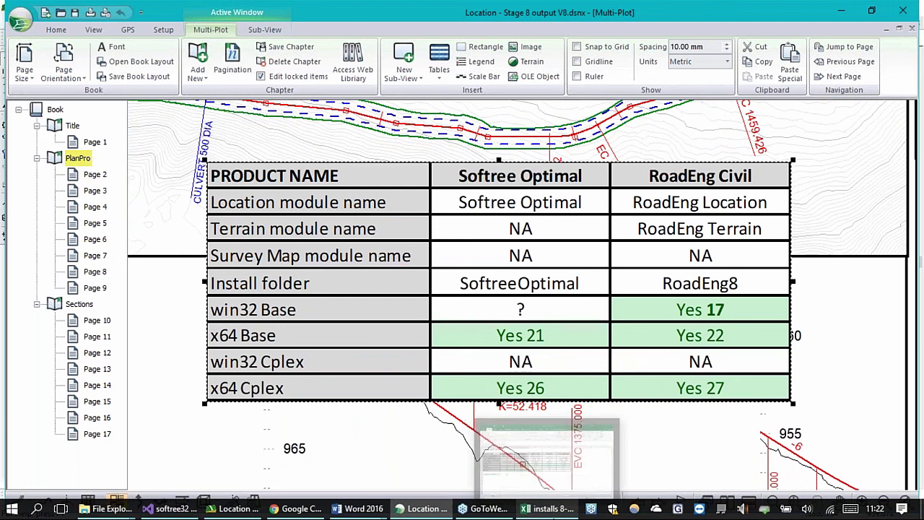
{"action": "left_click", "coordinate": [554, 509]}
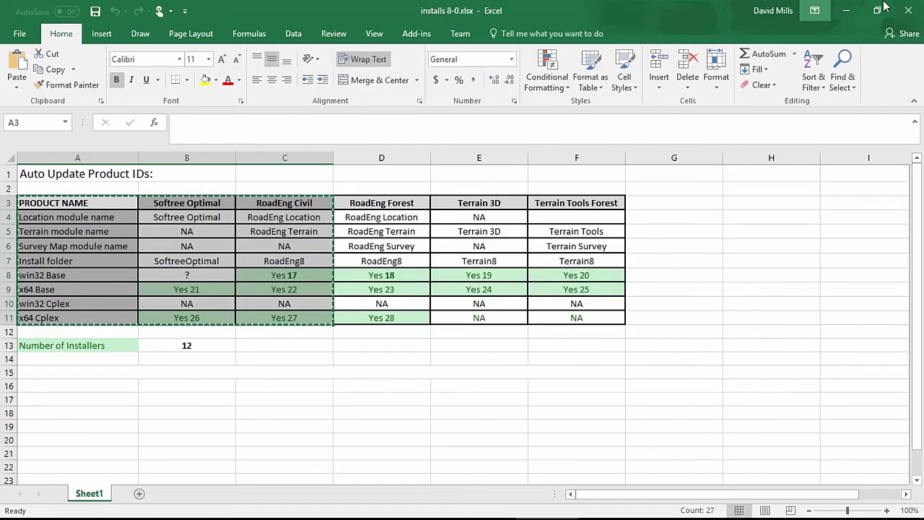
{"action": "left_click", "coordinate": [851, 14]}
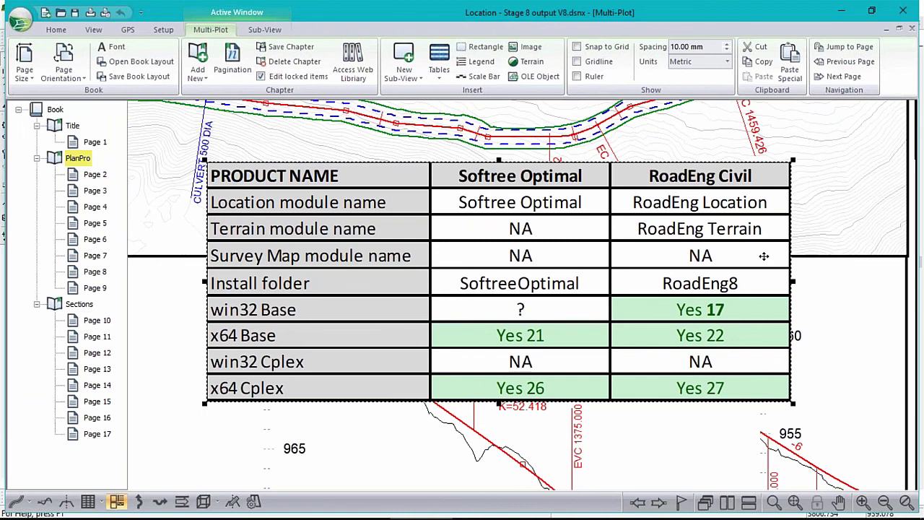
{"action": "key", "text": "Delete"}
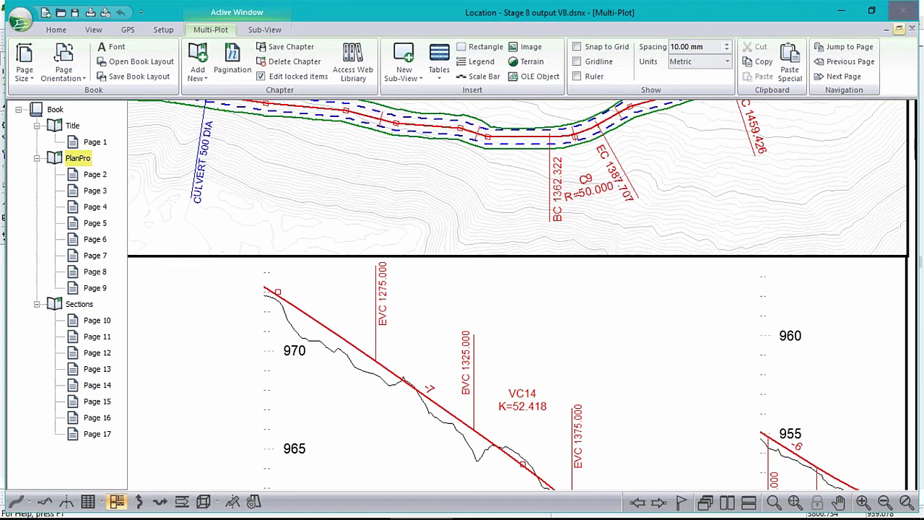
View the file formats offered by Save As, choose Autocad Drawing (*.dwg), and leave without saving.
{"action": "left_click", "coordinate": [19, 20]}
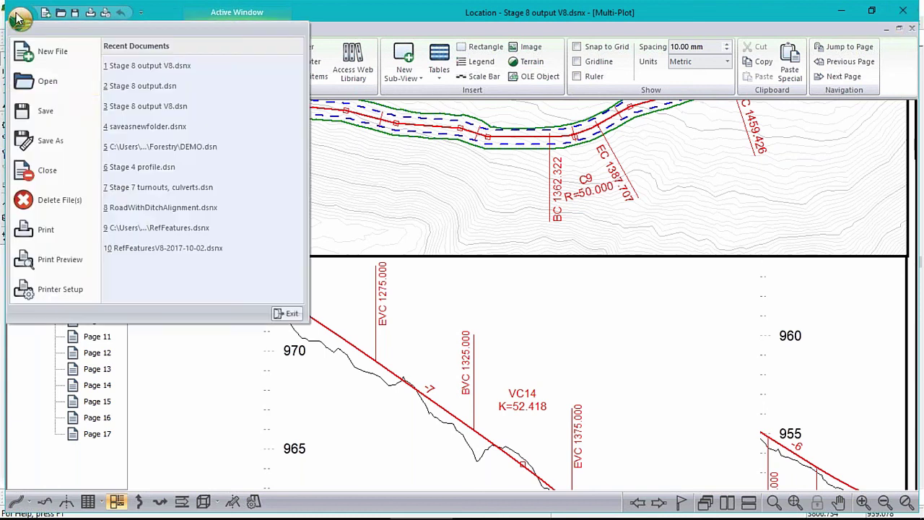
{"action": "left_click", "coordinate": [45, 141]}
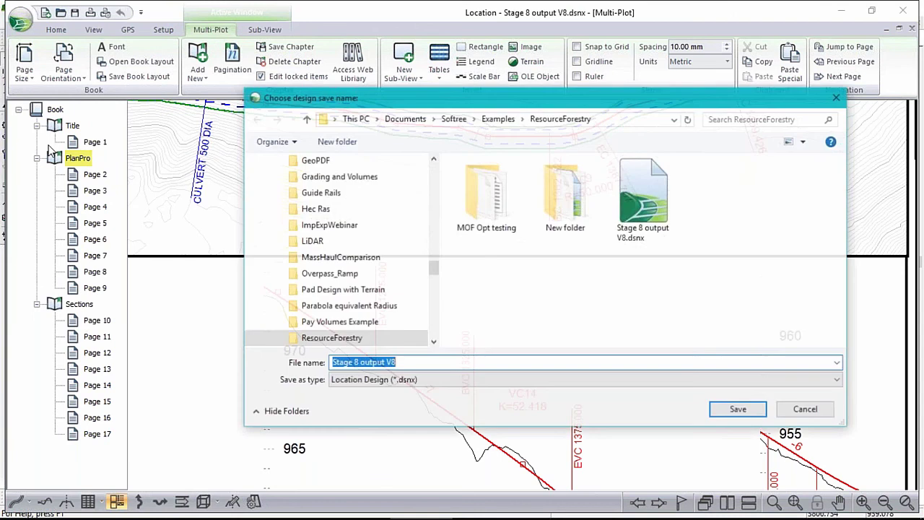
{"action": "left_click", "coordinate": [448, 382]}
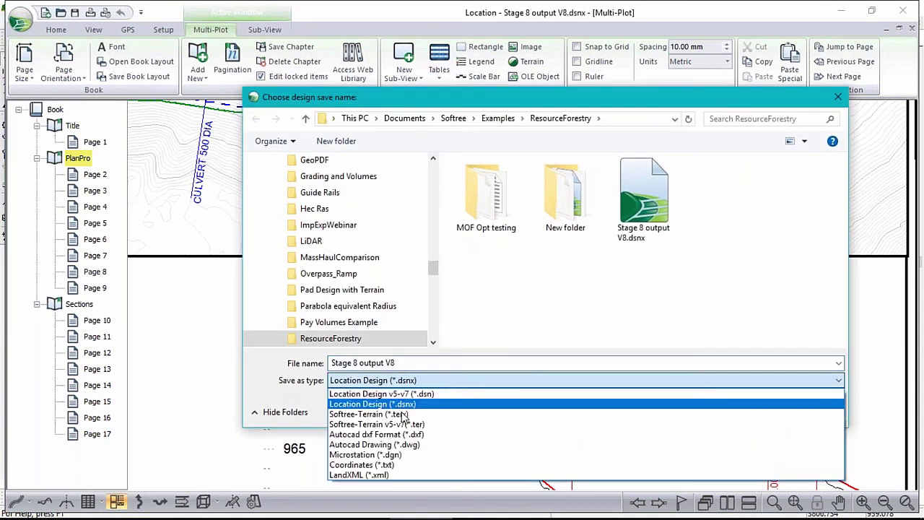
{"action": "left_click", "coordinate": [399, 445]}
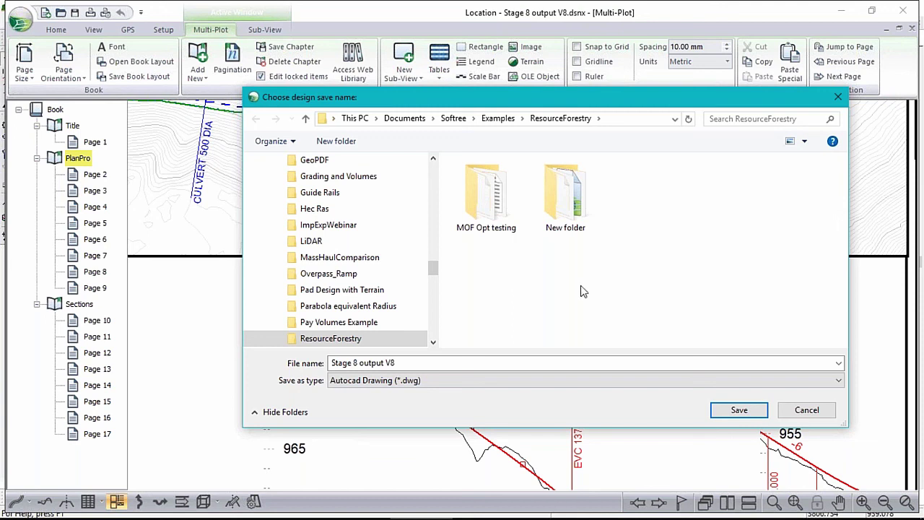
{"action": "left_click", "coordinate": [820, 410]}
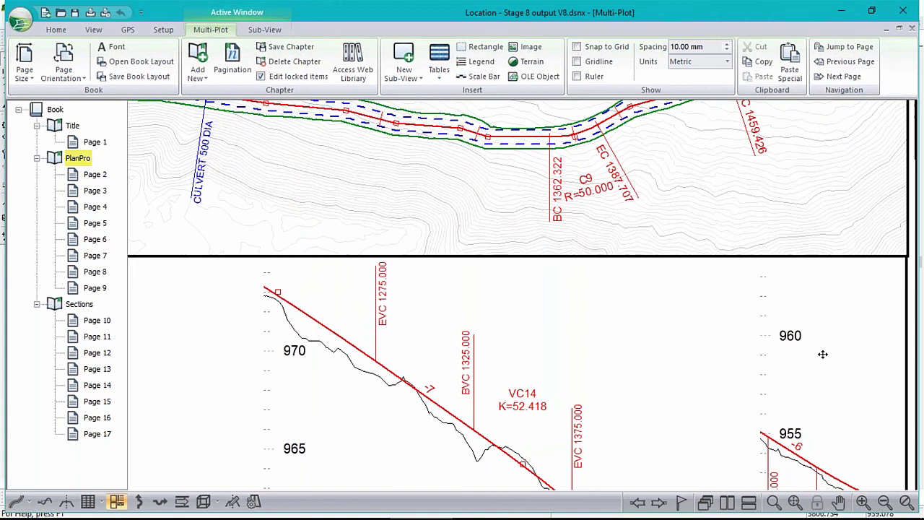
Examine the road alignment in the Plan window, then return to the PlanPro page in the Multi-Plot window.
{"action": "scroll", "coordinate": [516, 215], "scroll_direction": "down", "scroll_amount": 1}
{"action": "scroll", "coordinate": [516, 215], "scroll_direction": "down", "scroll_amount": 3}
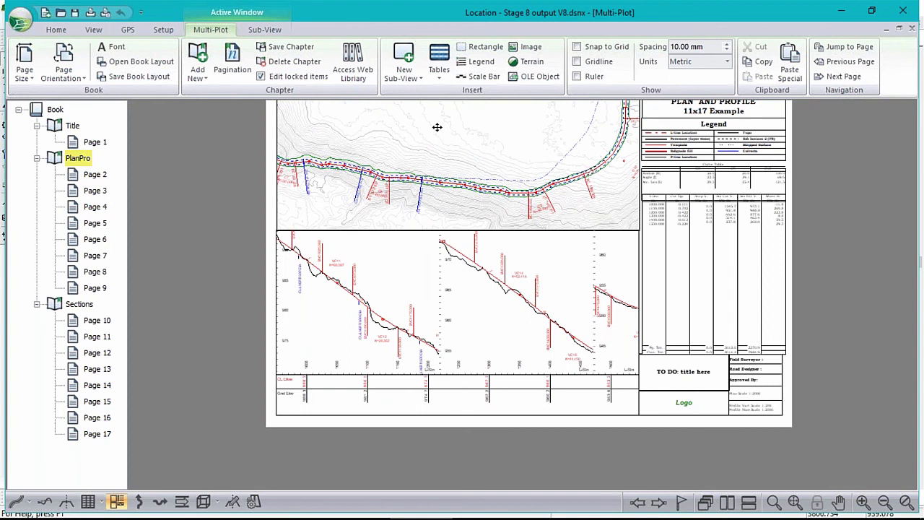
{"action": "left_click", "coordinate": [13, 502]}
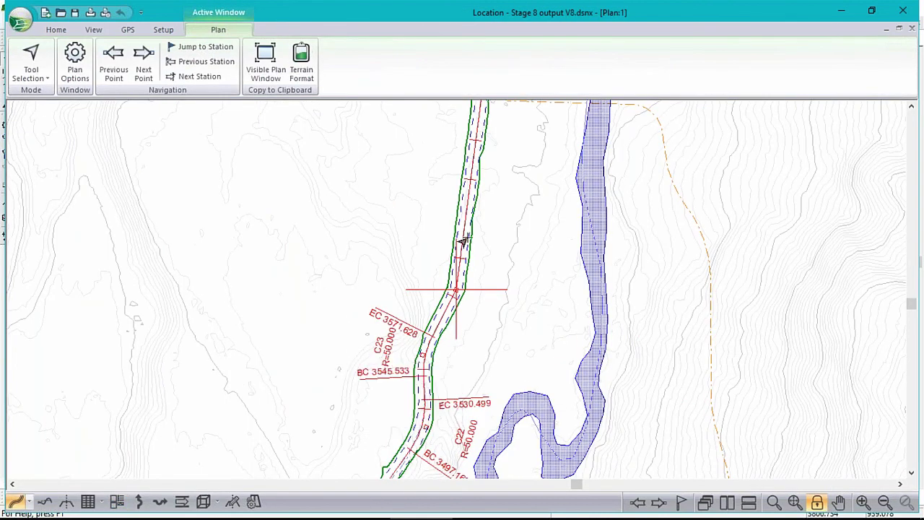
{"action": "mouse_move", "coordinate": [340, 208]}
{"action": "mouse_move", "coordinate": [162, 512]}
{"action": "mouse_move", "coordinate": [706, 296]}
{"action": "mouse_move", "coordinate": [704, 160]}
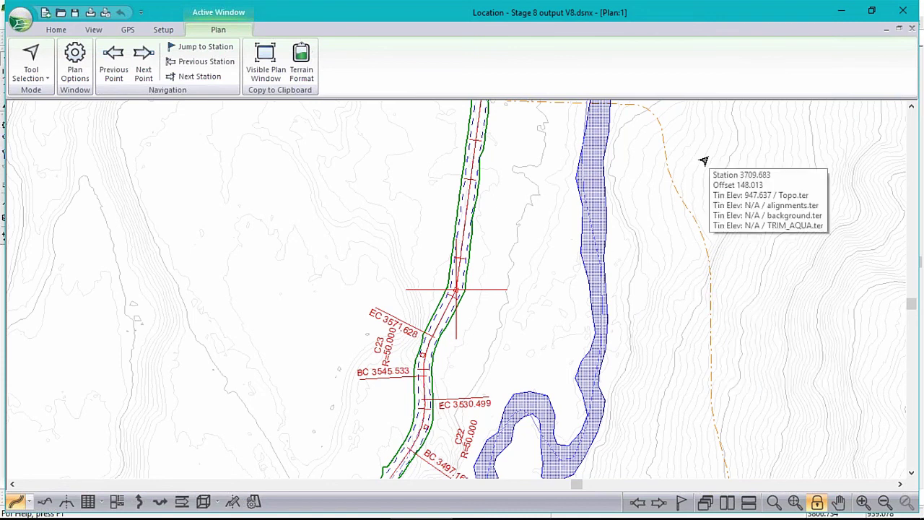
{"action": "left_click", "coordinate": [116, 503]}
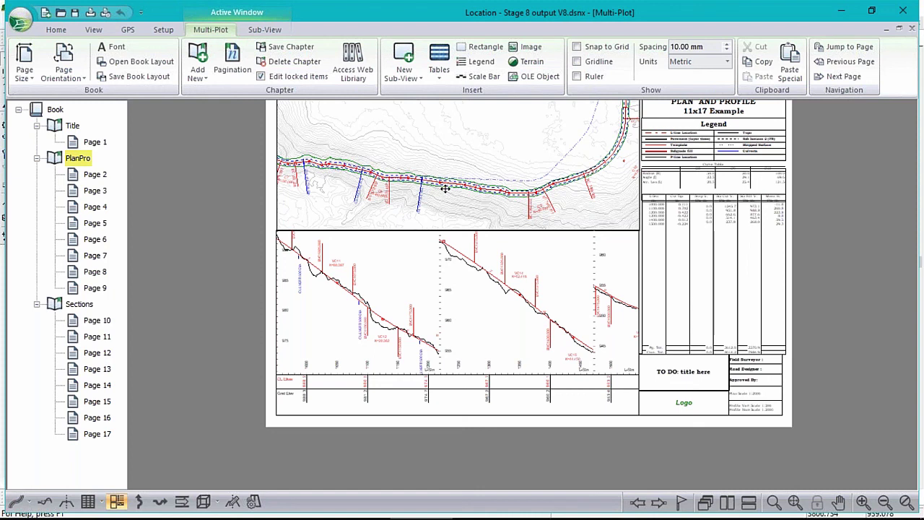
{"action": "mouse_move", "coordinate": [483, 518]}
{"action": "mouse_move", "coordinate": [538, 516]}
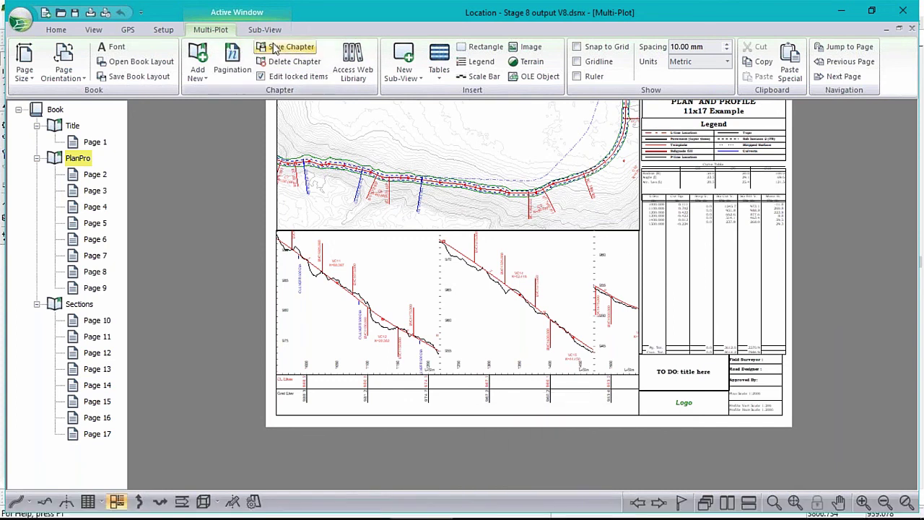
Paste the copied Excel table onto the PlanPro page and examine its OLE sub-view options without changing them.
{"action": "left_click", "coordinate": [788, 62]}
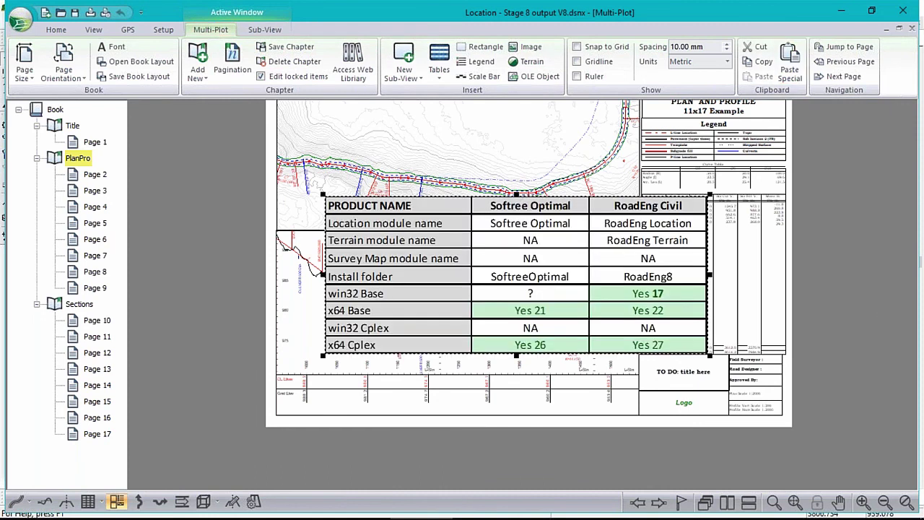
{"action": "right_click", "coordinate": [452, 272]}
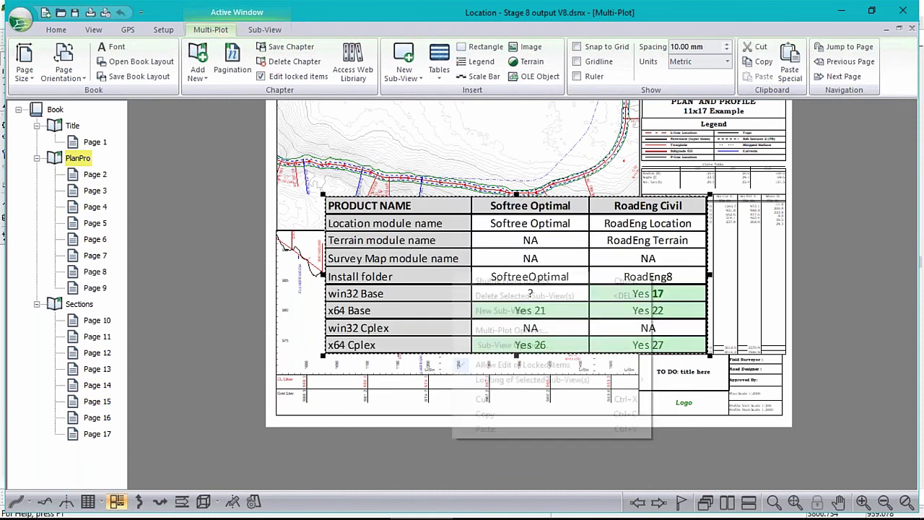
{"action": "left_click", "coordinate": [491, 344]}
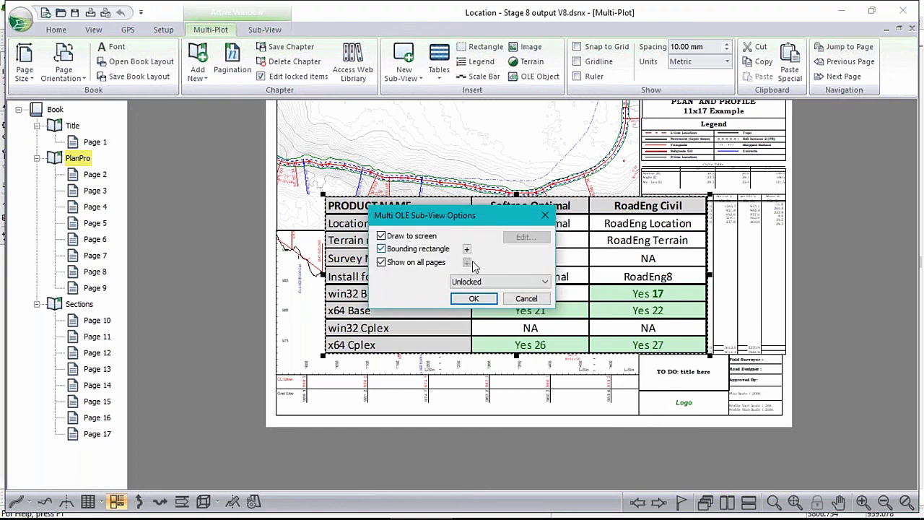
{"action": "left_click", "coordinate": [526, 298]}
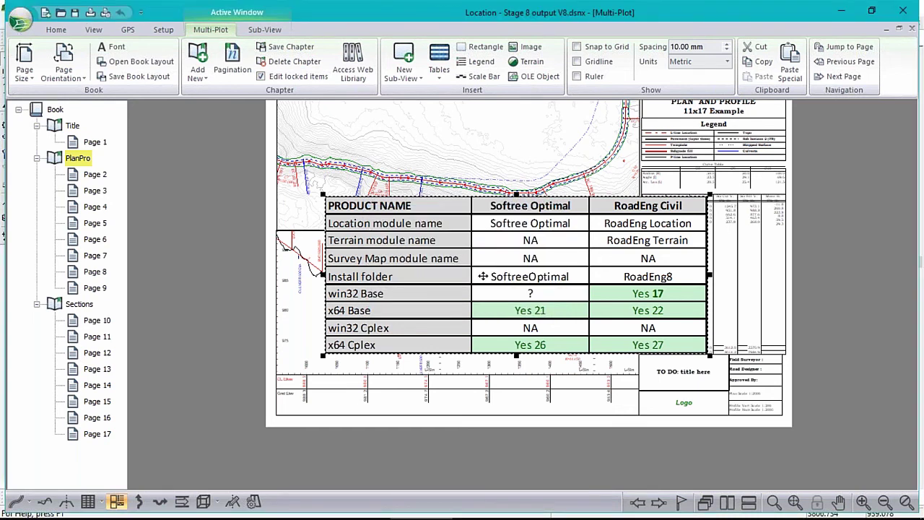
Open the pasted table's embedded worksheet in Excel from its sub-view options and put the RoadEng Civil header cell into edit mode.
{"action": "double_click", "coordinate": [485, 271]}
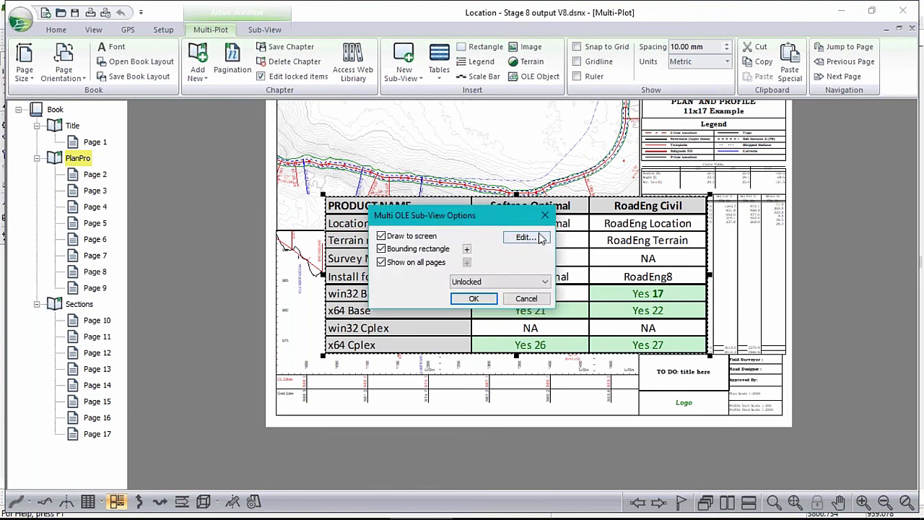
{"action": "key", "text": "Return"}
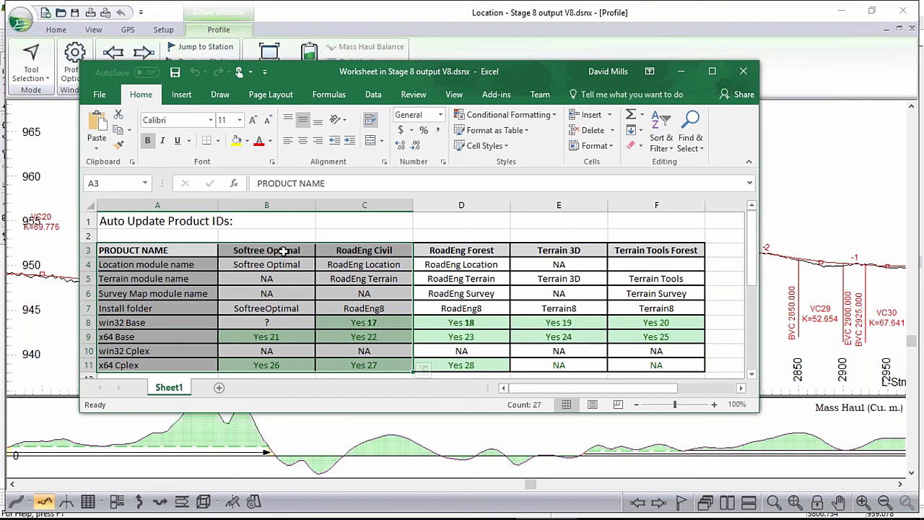
{"action": "double_click", "coordinate": [385, 249]}
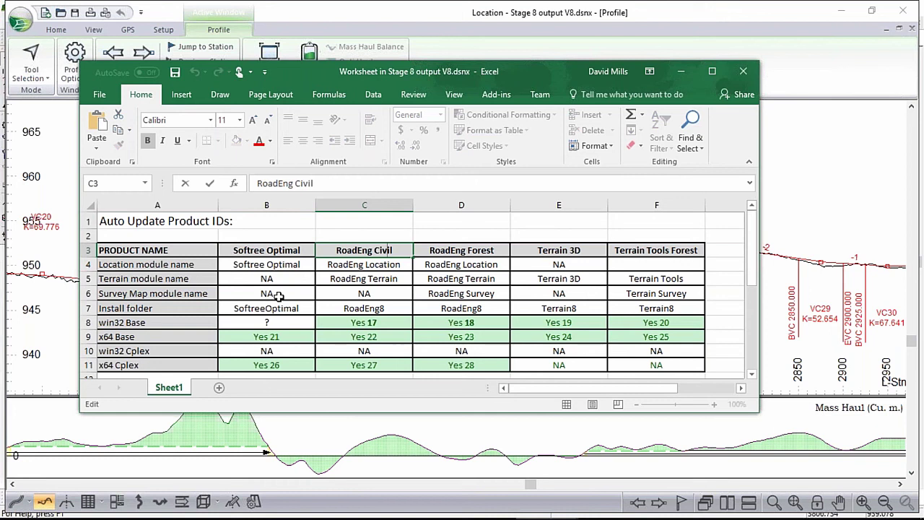
Switch to the source workbook installs 8-0.xlsx, close it, and minimize the embedded worksheet's Excel window.
{"action": "mouse_move", "coordinate": [318, 517]}
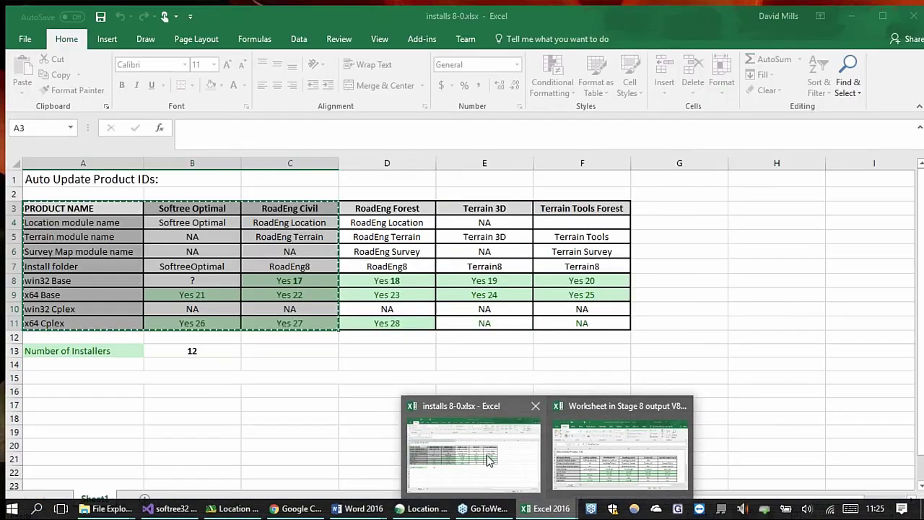
{"action": "left_click", "coordinate": [488, 460]}
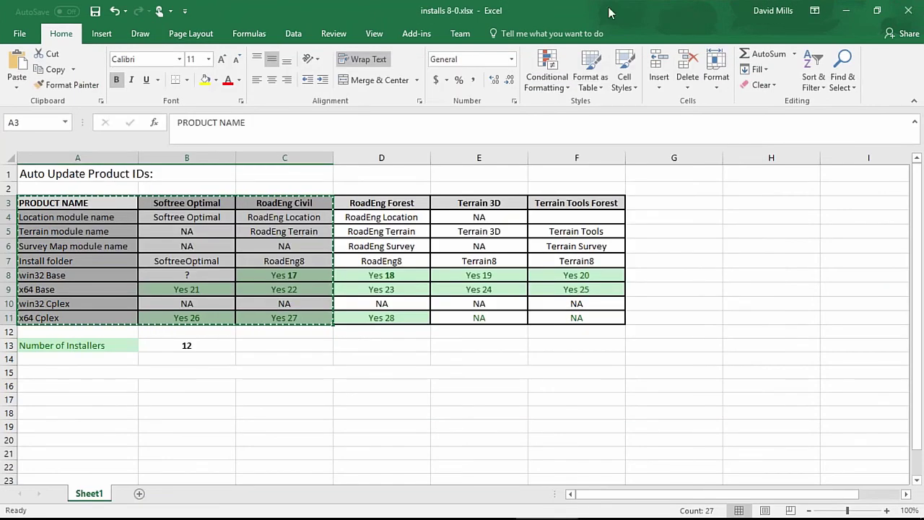
{"action": "left_click", "coordinate": [907, 10]}
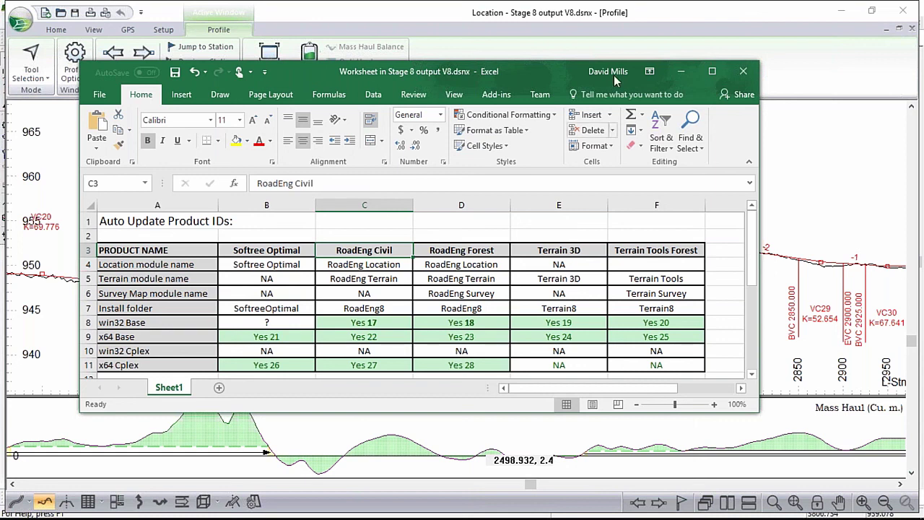
{"action": "left_click", "coordinate": [680, 70]}
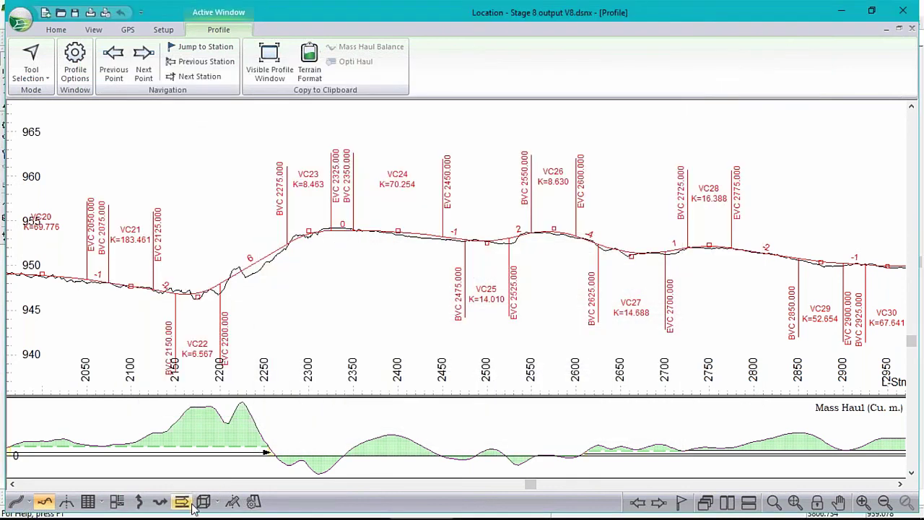
Return to the Multi-Plot window in Location and remove the embedded table from the PlanPro page.
{"action": "left_click", "coordinate": [116, 501]}
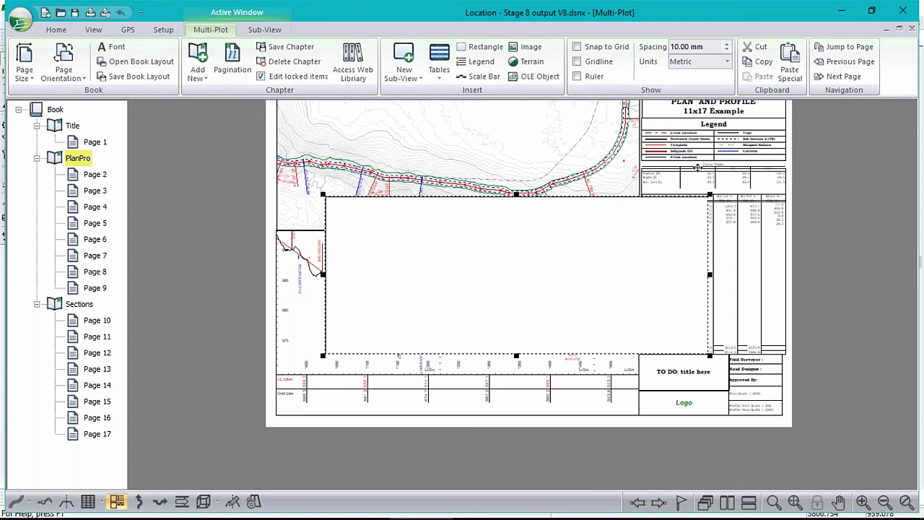
{"action": "scroll", "coordinate": [840, 222], "scroll_direction": "up", "scroll_amount": 1}
{"action": "scroll", "coordinate": [838, 225], "scroll_direction": "down", "scroll_amount": 2}
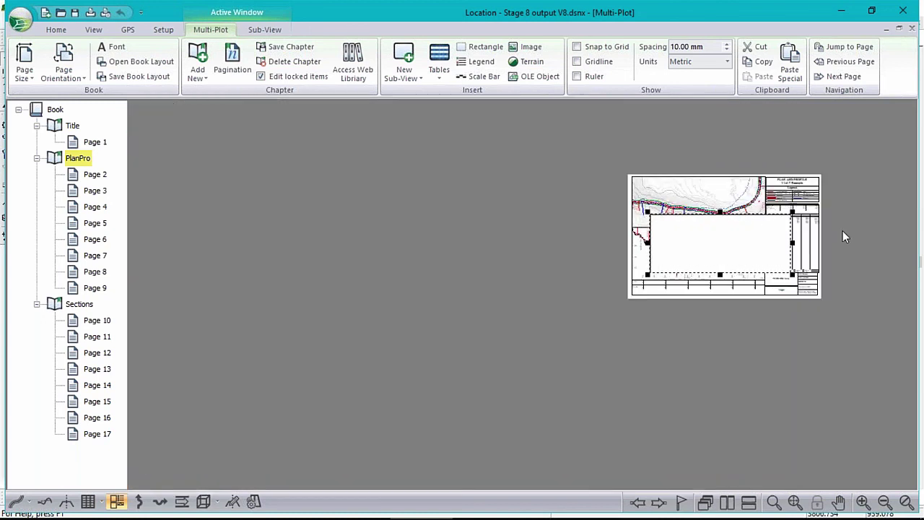
{"action": "left_click", "coordinate": [843, 232]}
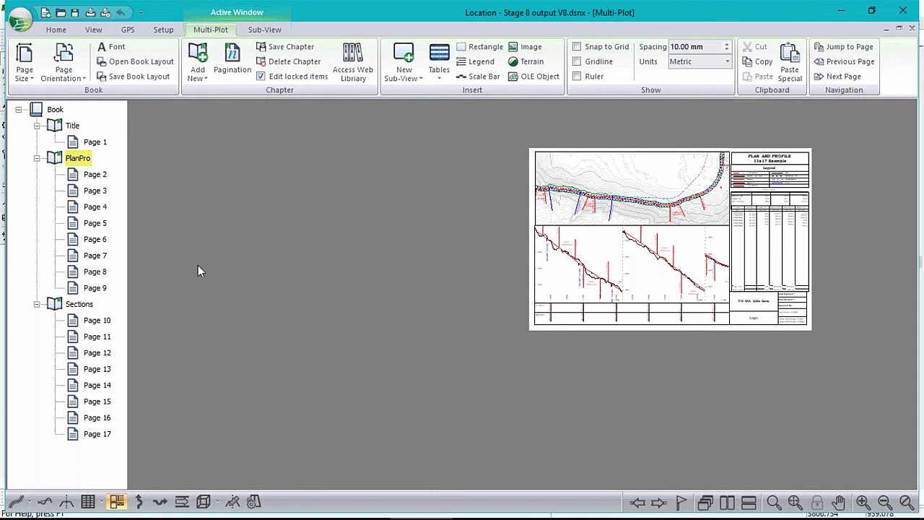
View Page 4 of the PlanPro chapter, Page 12 of the Sections chapter, and the title page.
{"action": "left_click", "coordinate": [95, 206]}
{"action": "left_click", "coordinate": [98, 352]}
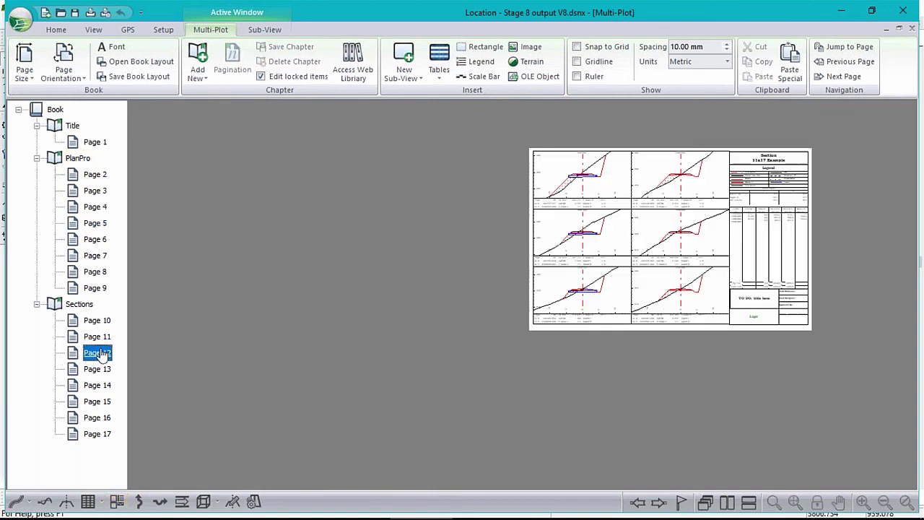
{"action": "left_click", "coordinate": [95, 142]}
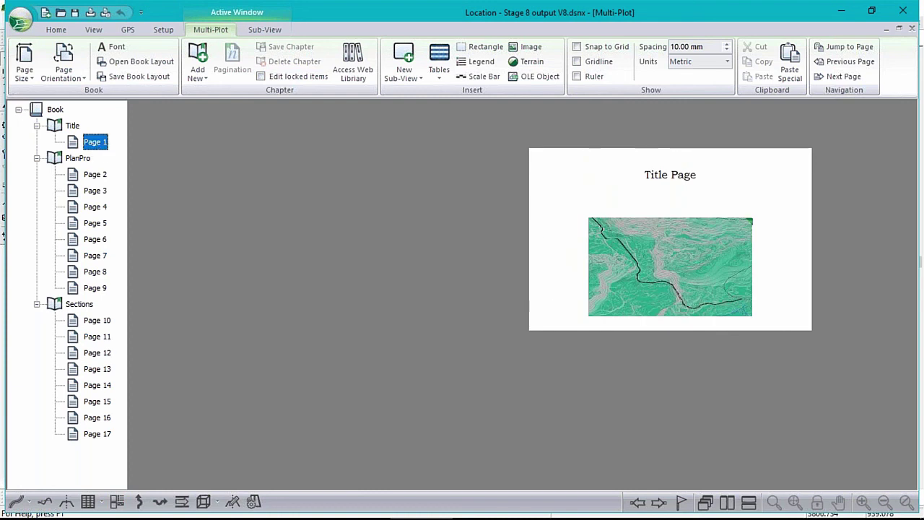